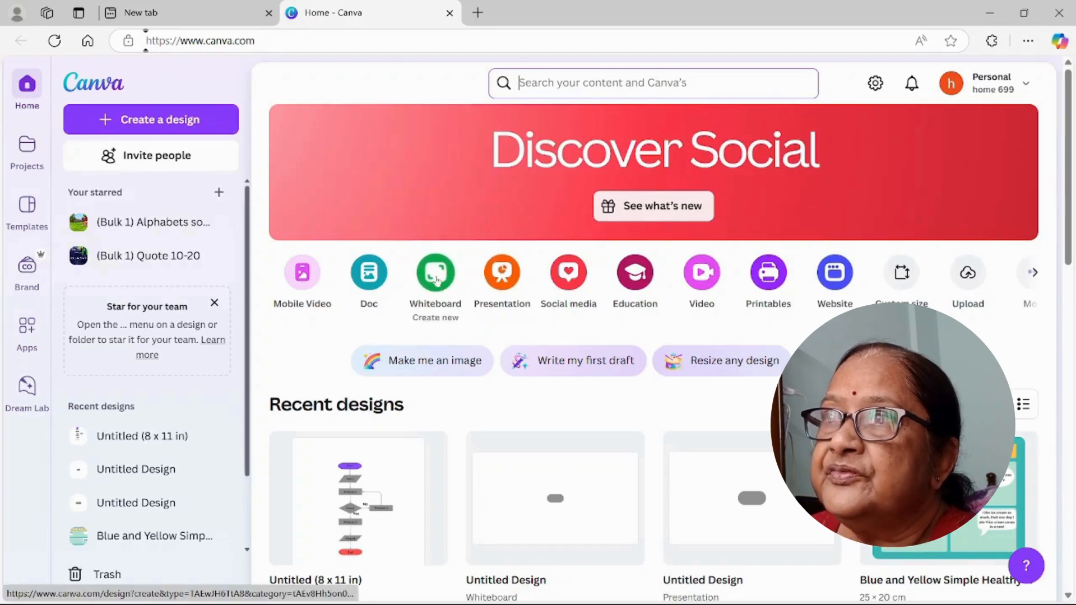
Step: Create a new blank whiteboard and add a pill shape from the full shapes collection
left_click(438, 275)
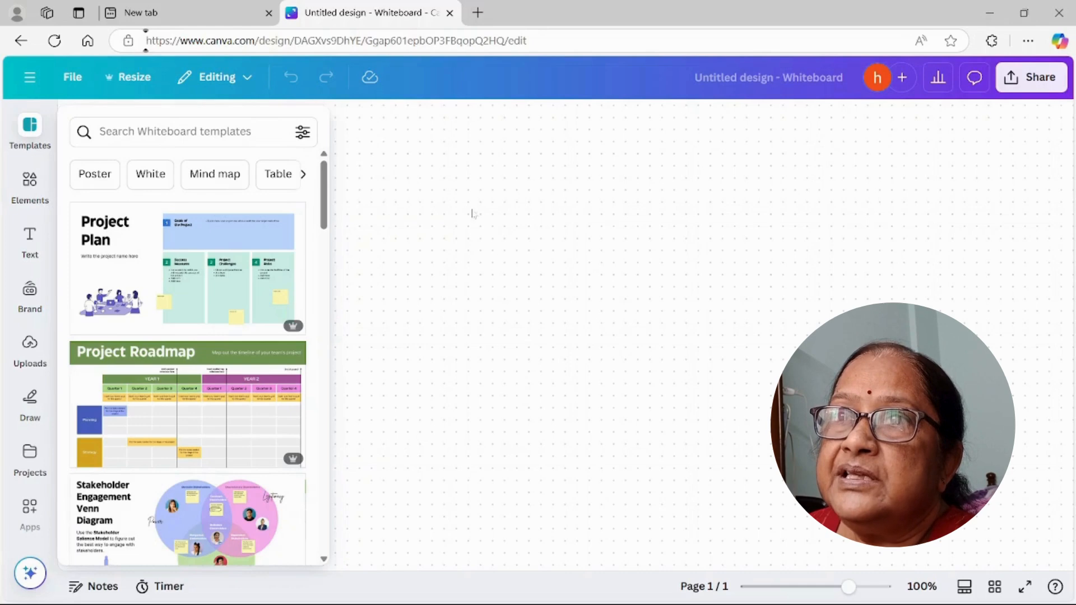
left_click(30, 182)
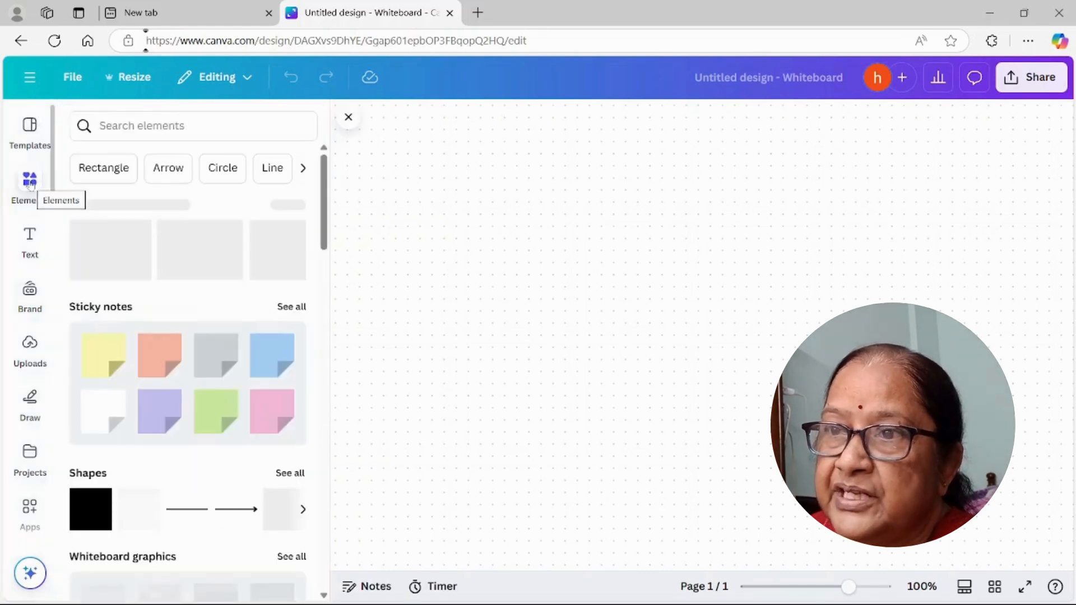
left_click(291, 473)
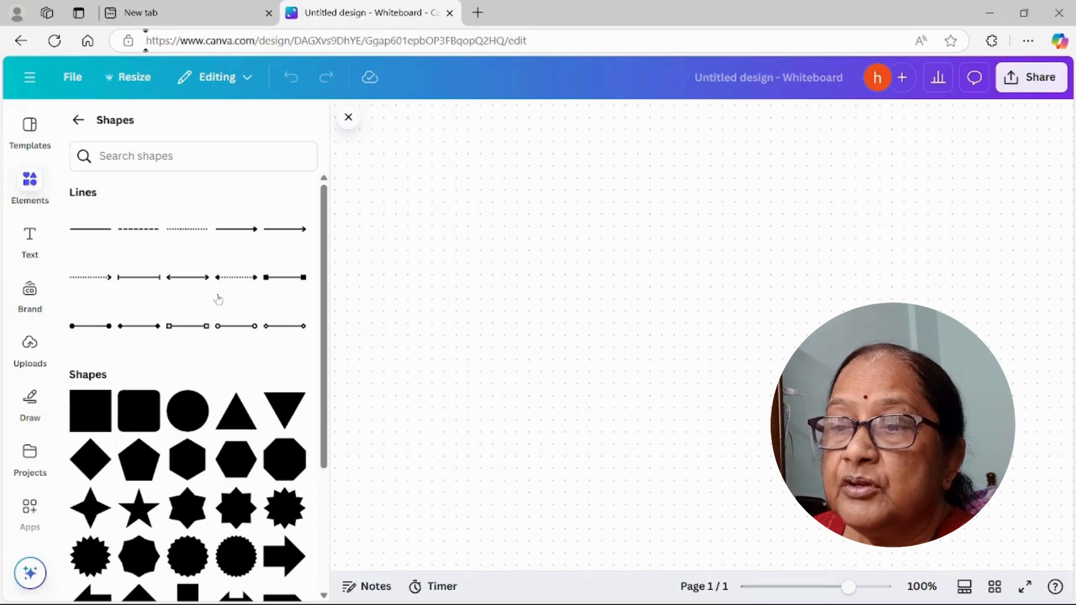
scroll(218, 299, "down", 1)
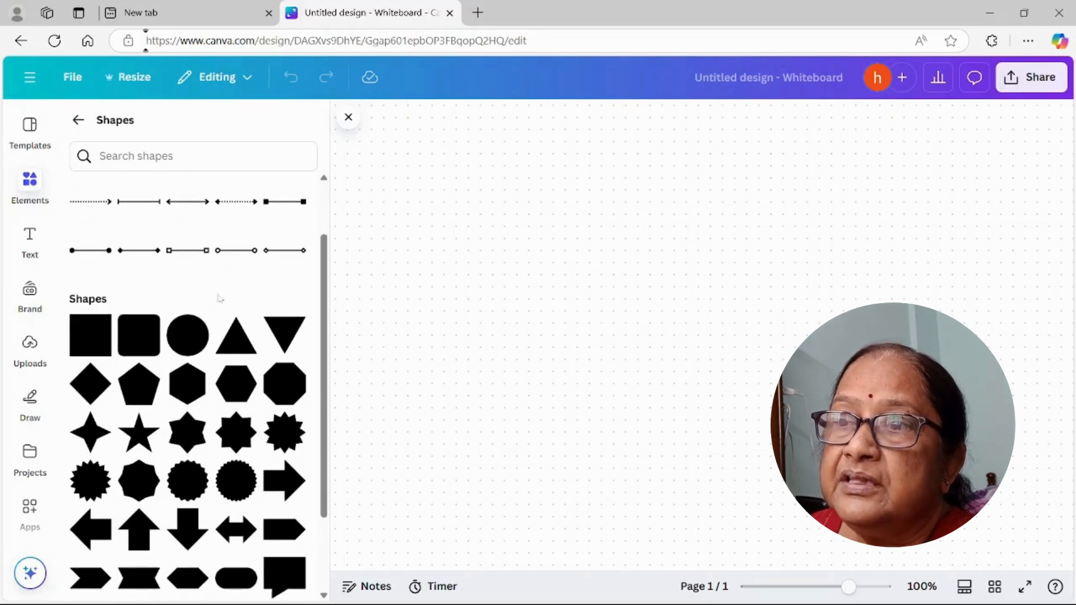
scroll(219, 298, "down", 2)
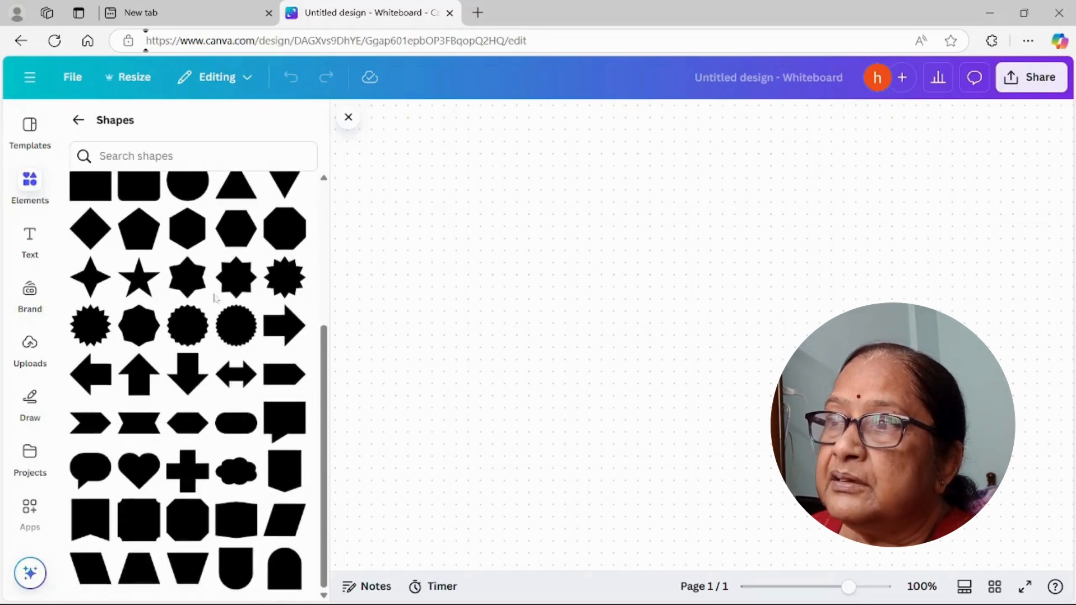
left_click(236, 432)
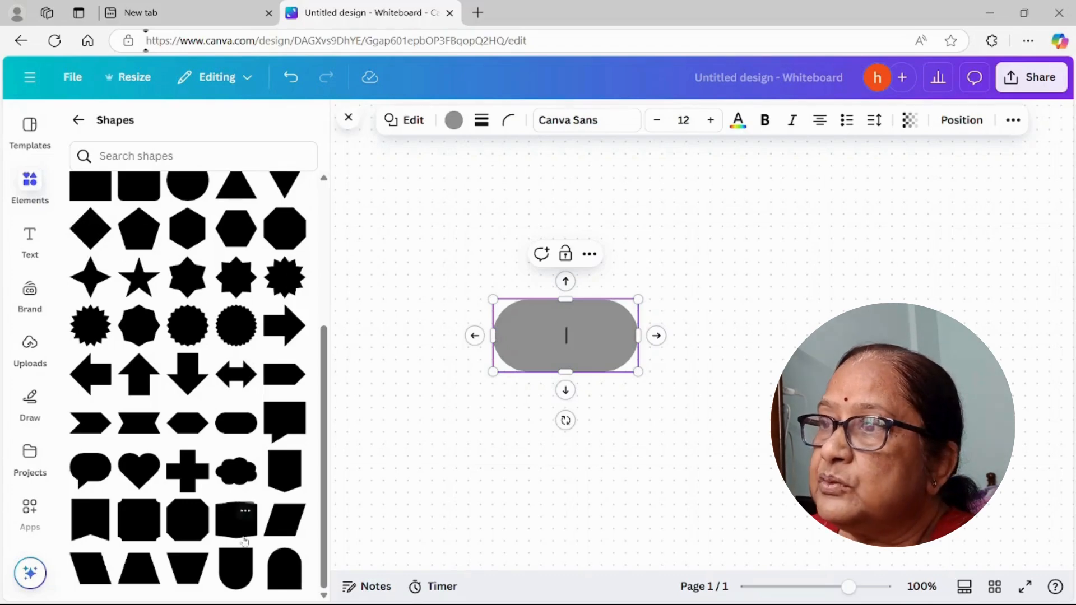
Step: Add a right-leaning parallelogram and place it to the right of the pill shape
left_click(278, 530)
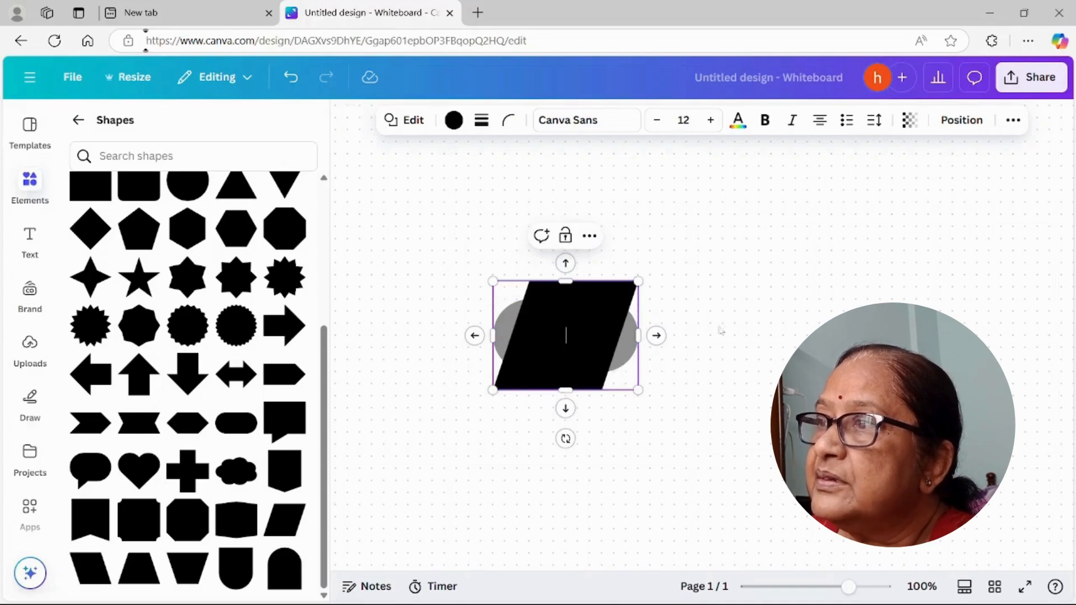
left_click_drag(631, 376, 869, 358)
left_click_drag(764, 365, 765, 365)
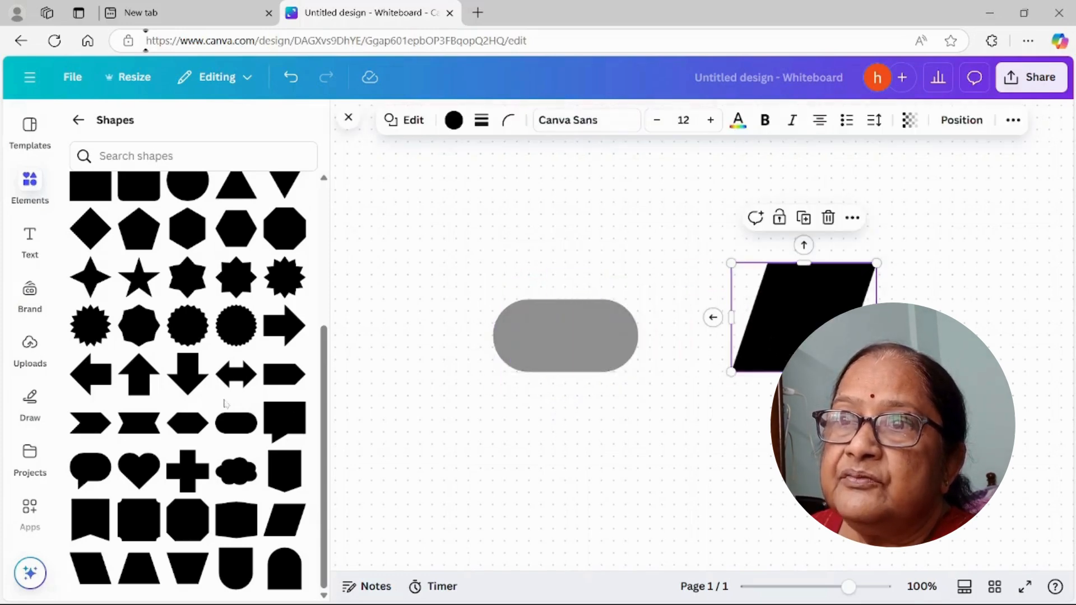
Step: Add a square and place it below the pill and the parallelogram
scroll(224, 403, "up", 2)
scroll(225, 404, "up", 2)
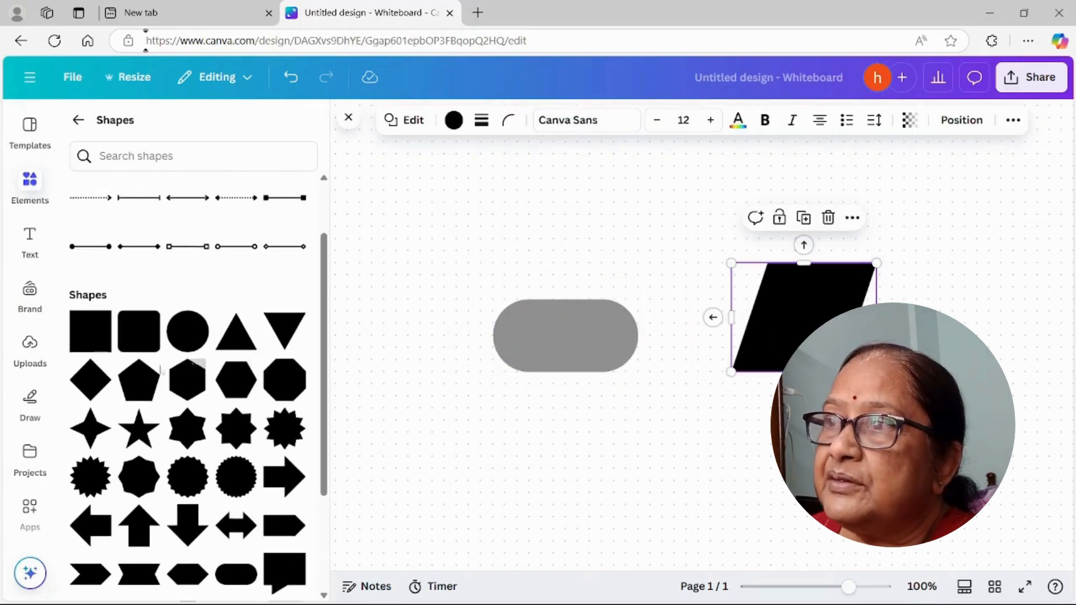
left_click(87, 336)
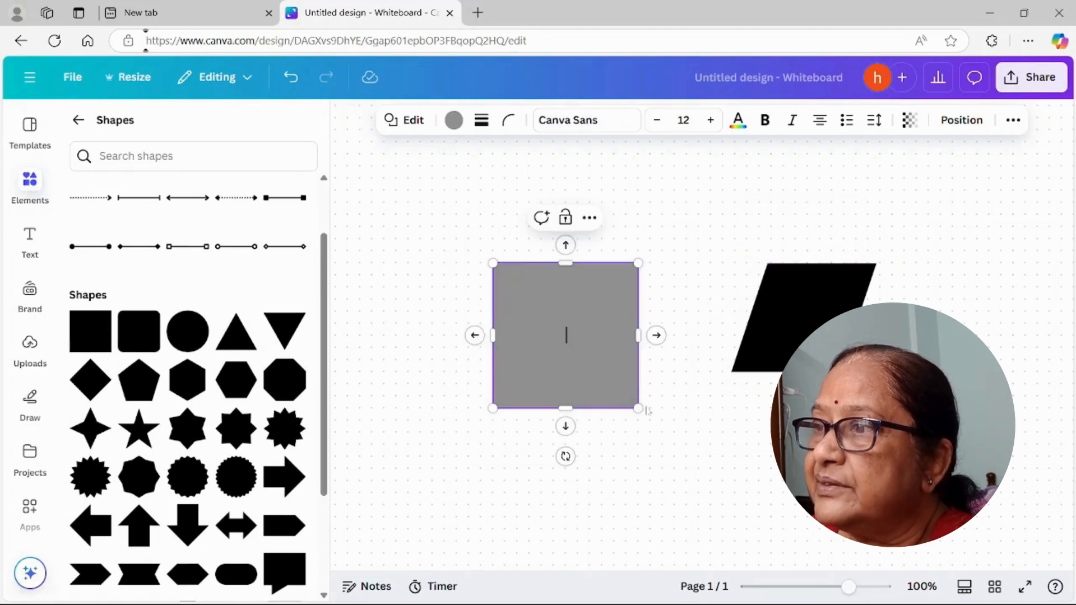
left_click(742, 447)
left_click_drag(576, 364, 721, 511)
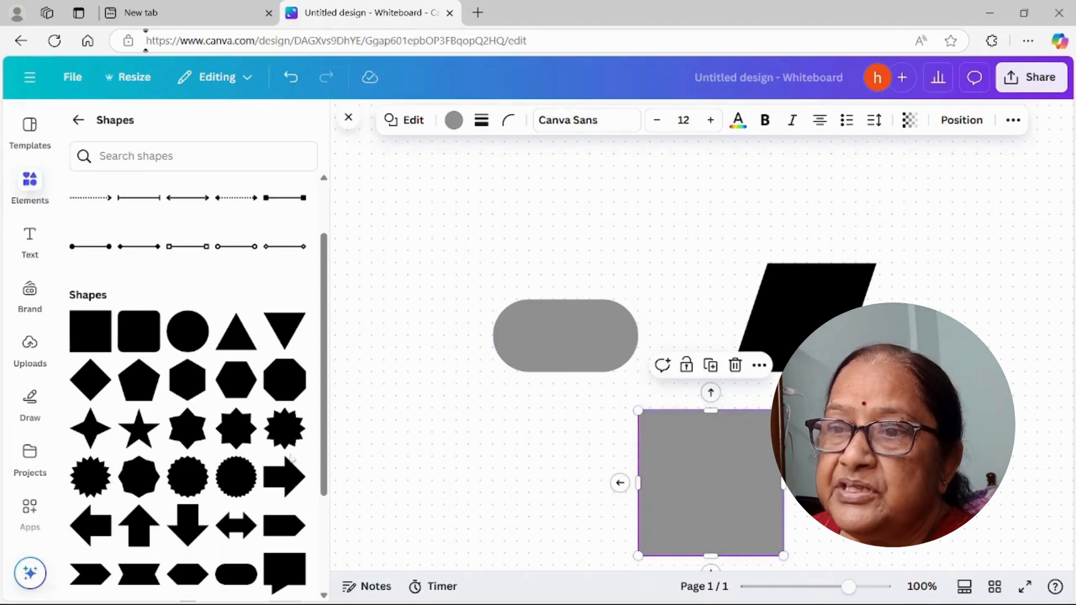
Step: Add a diamond and place it above and to the left of the pill shape
scroll(290, 458, "down", 3)
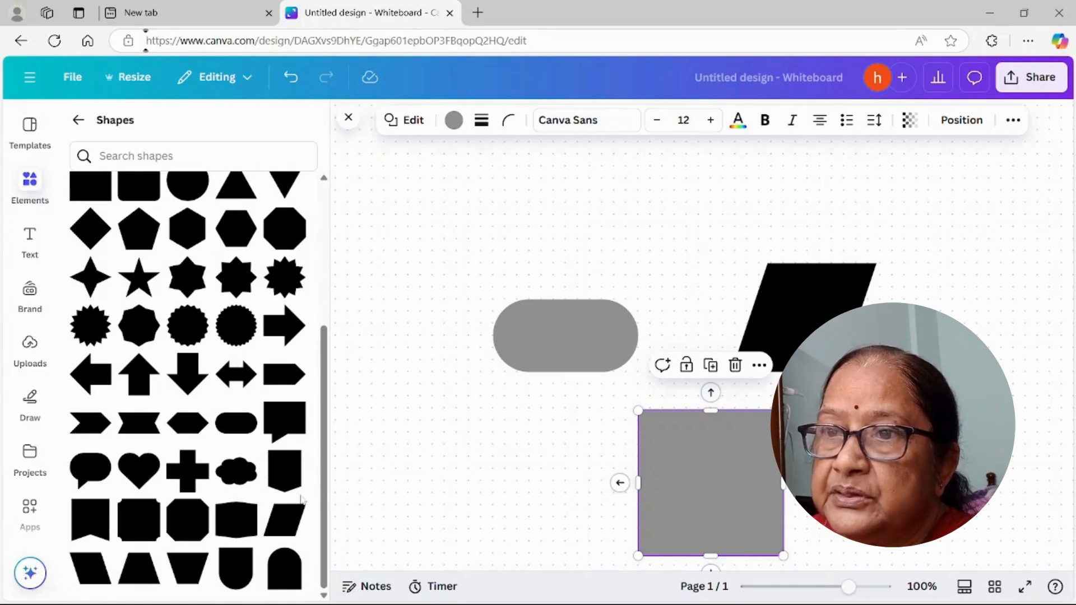
scroll(291, 393, "up", 3)
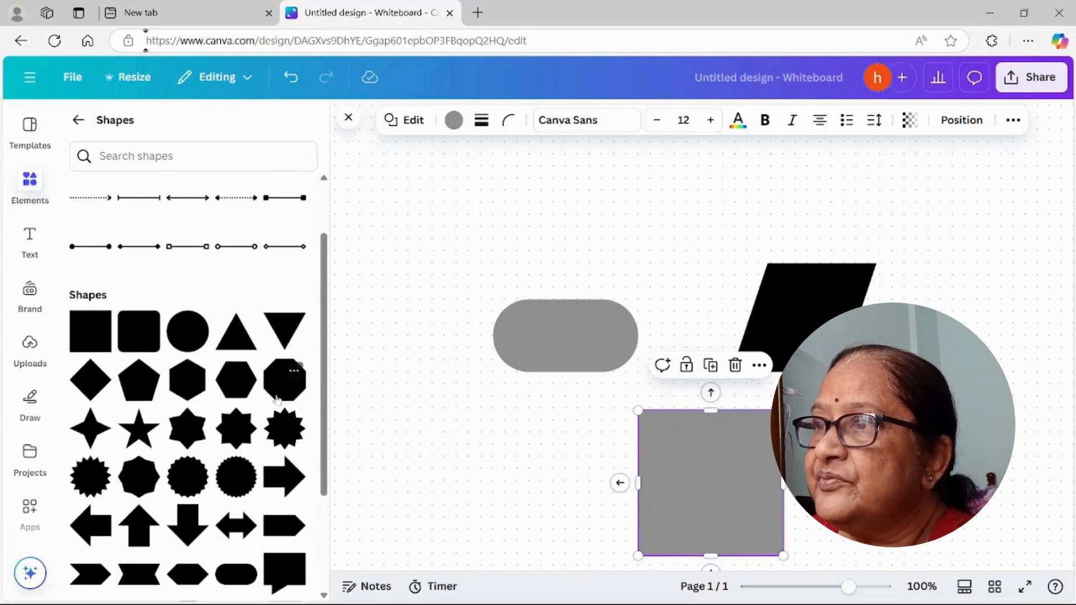
left_click_drag(92, 387, 525, 314)
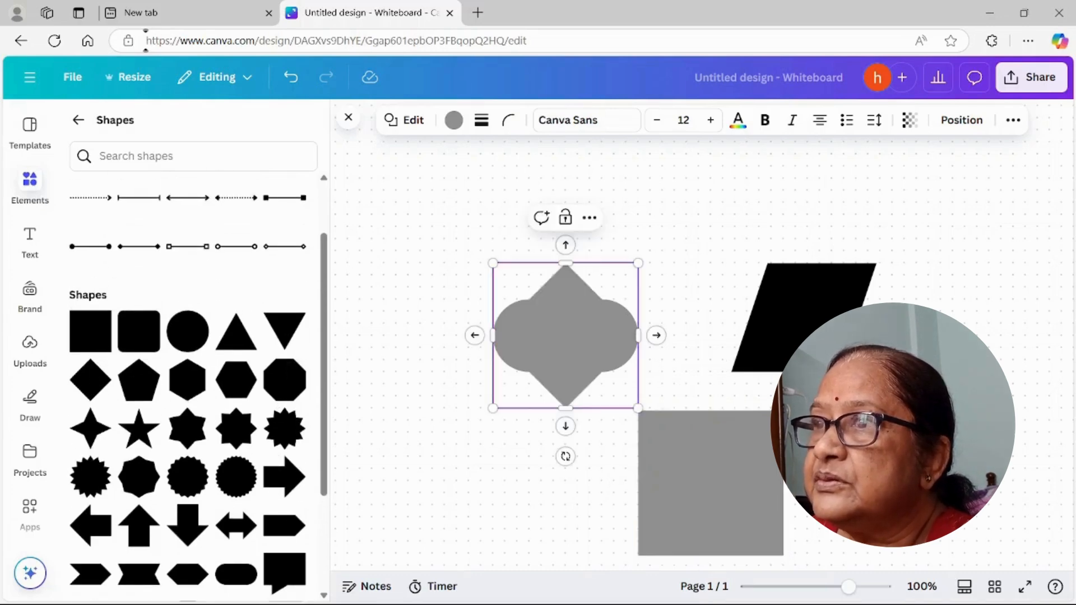
left_click(488, 183)
left_click_drag(565, 284, 443, 206)
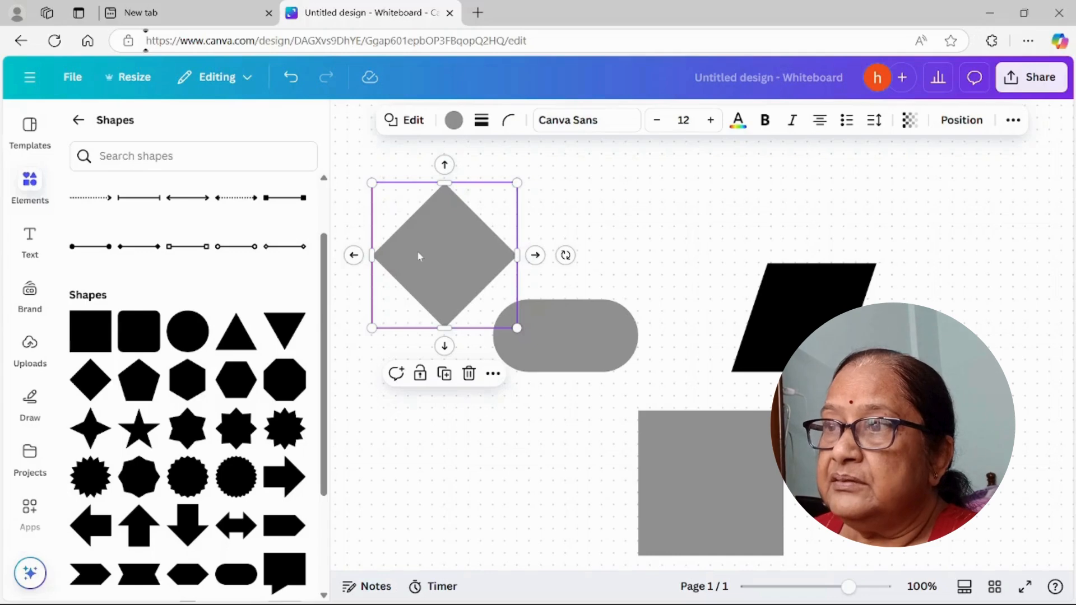
left_click(473, 463)
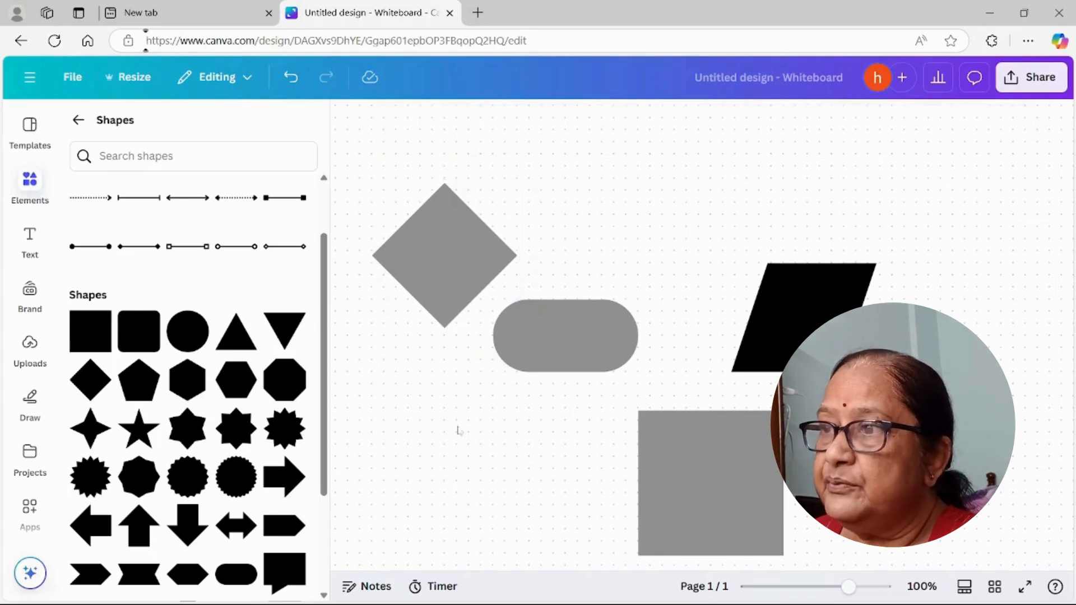
Step: Delete the diamond, parallelogram and square so that only the pill shape is left on the whiteboard
left_click(444, 322)
key("Delete")
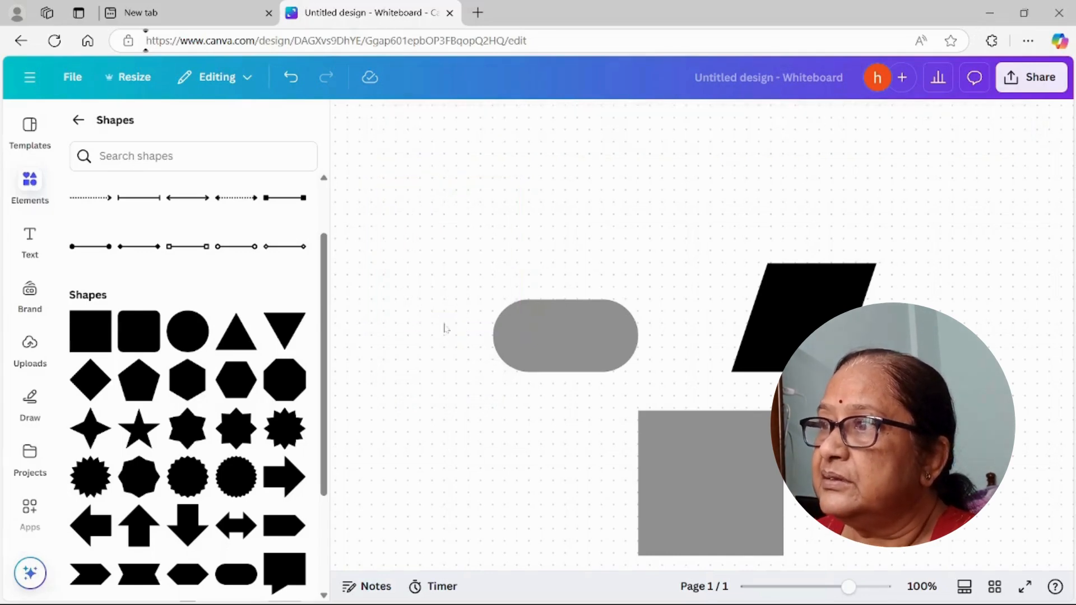
left_click_drag(573, 373, 620, 250)
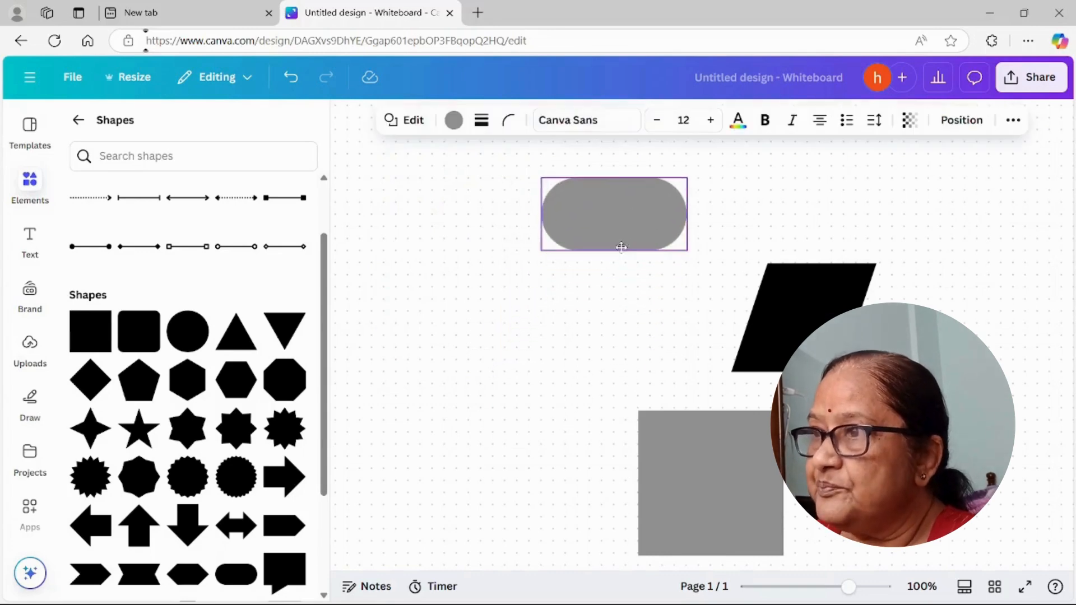
left_click(801, 326)
key("Delete")
left_click(762, 442)
key("Delete")
Step: Place the pill shape near the upper middle of the whiteboard and label it "Start"
left_click(622, 248)
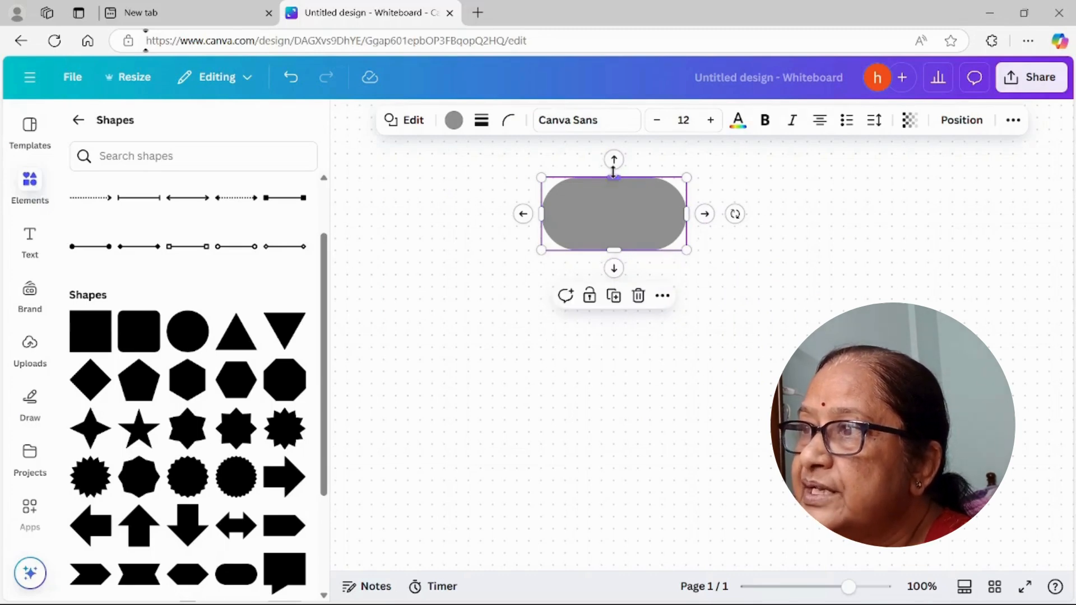
left_click_drag(626, 219, 650, 312)
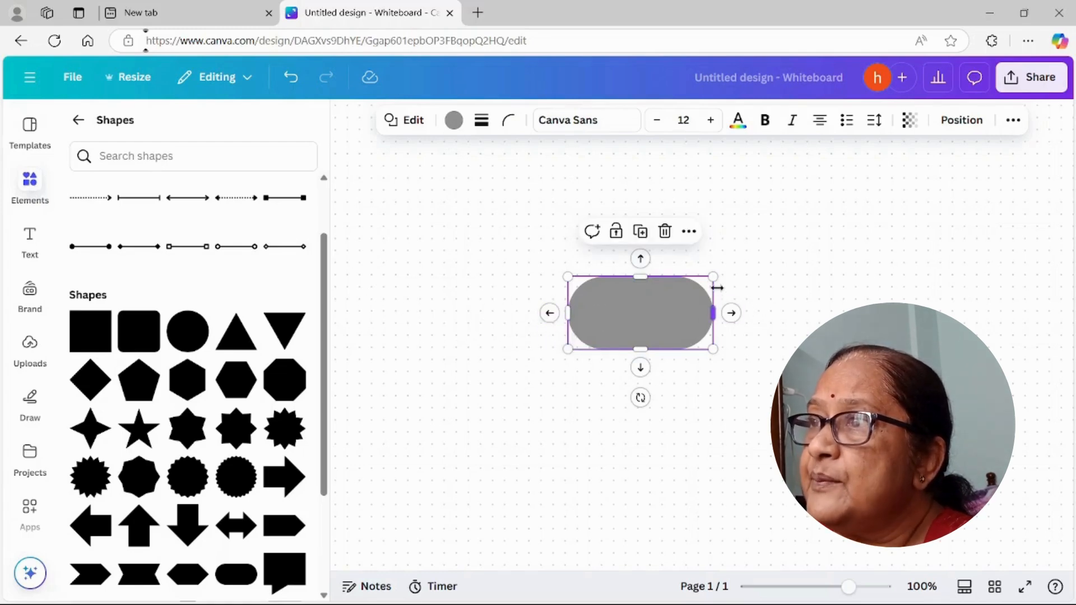
left_click_drag(636, 320, 624, 228)
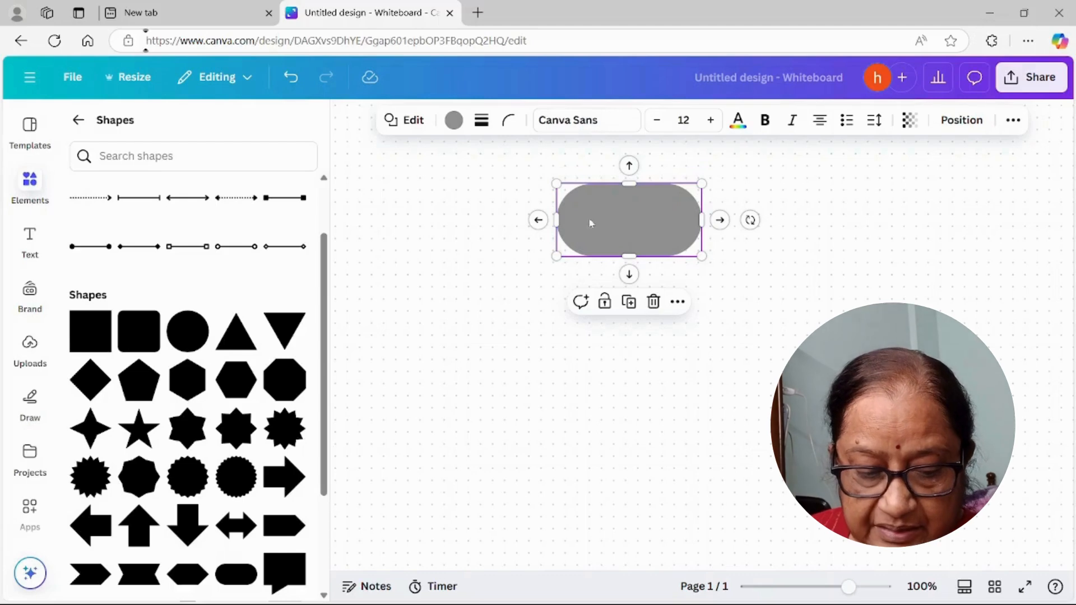
double_click(616, 229)
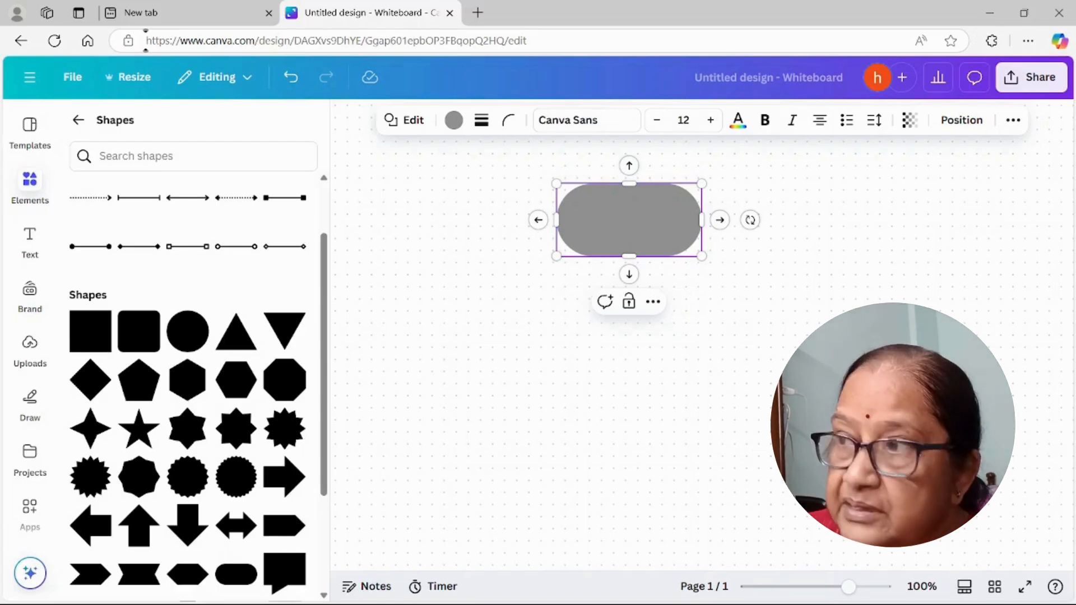
type("Start")
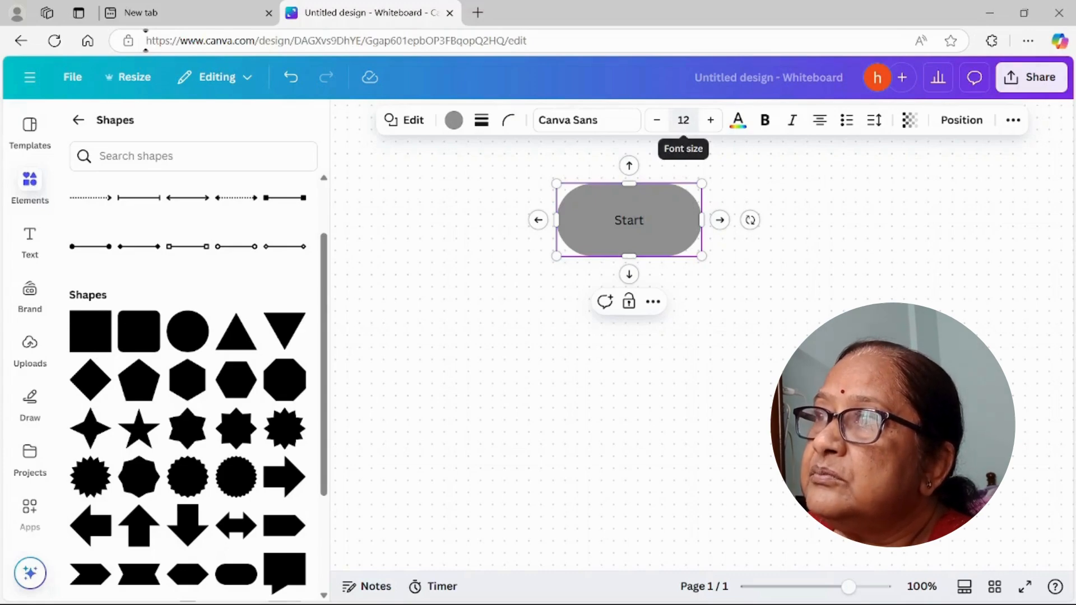
Step: Change the font of the Start label to Times New Roman
left_click(603, 125)
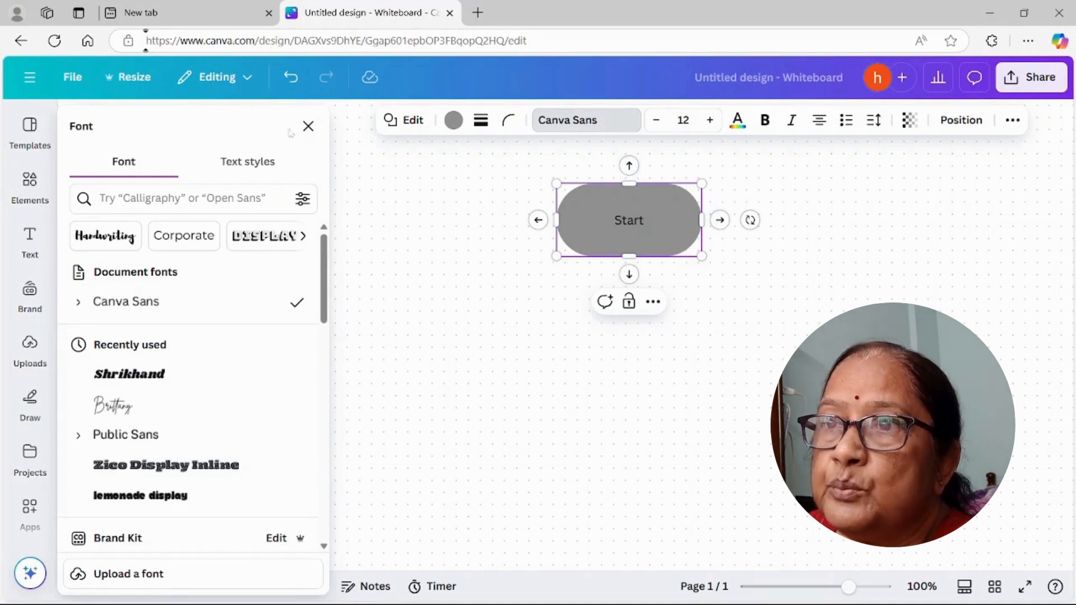
left_click(189, 196)
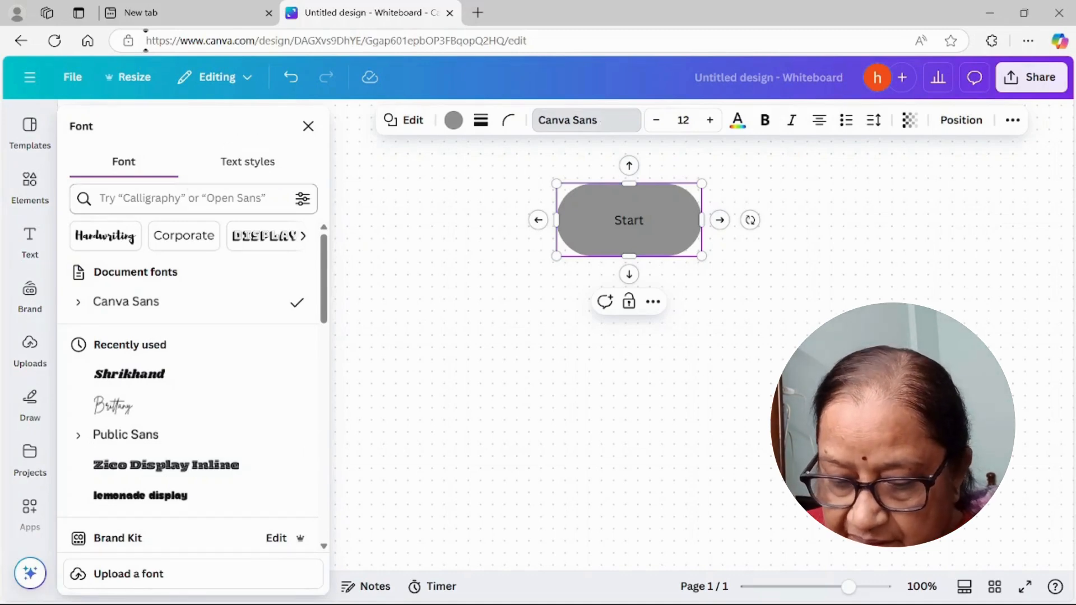
type("times")
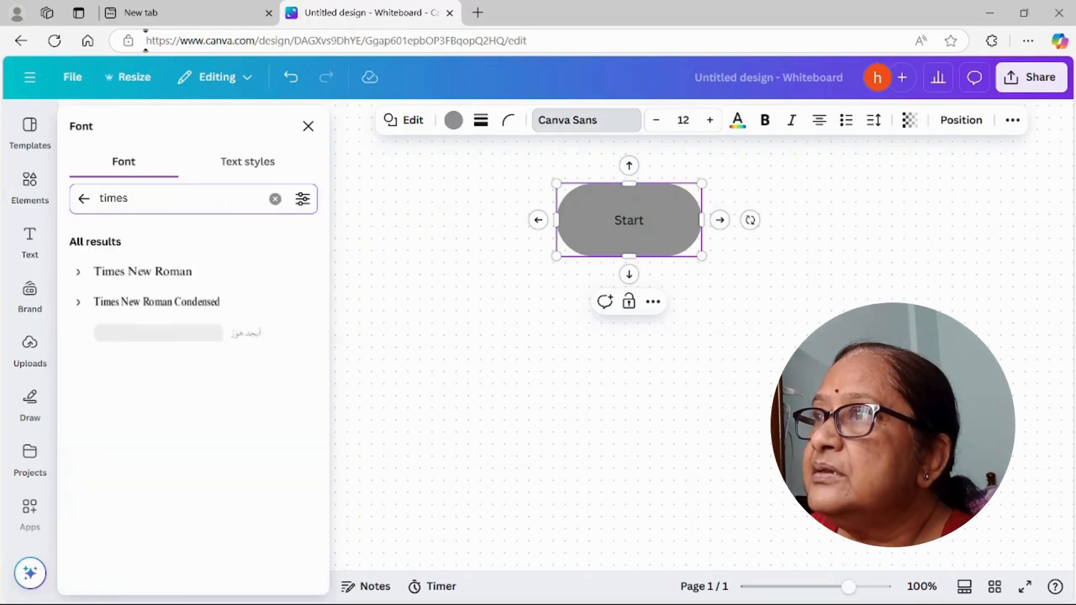
left_click(167, 275)
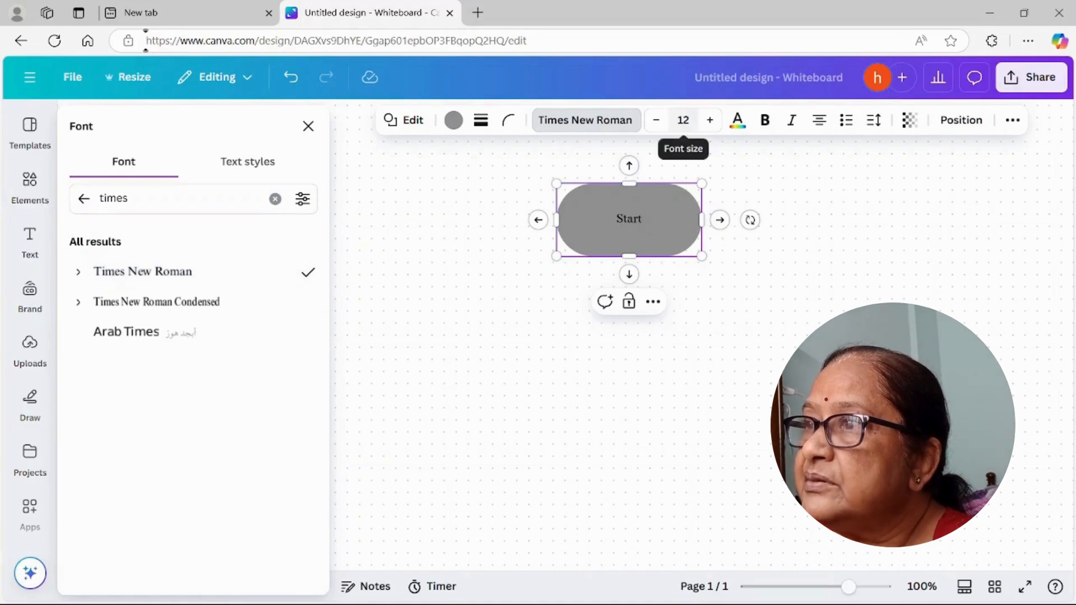
Step: Shrink the Start shape in width and height to a small, flat oval around its label
left_click_drag(630, 255, 629, 235)
left_click_drag(700, 208, 667, 209)
left_click_drag(612, 184, 612, 199)
left_click_drag(611, 235, 611, 229)
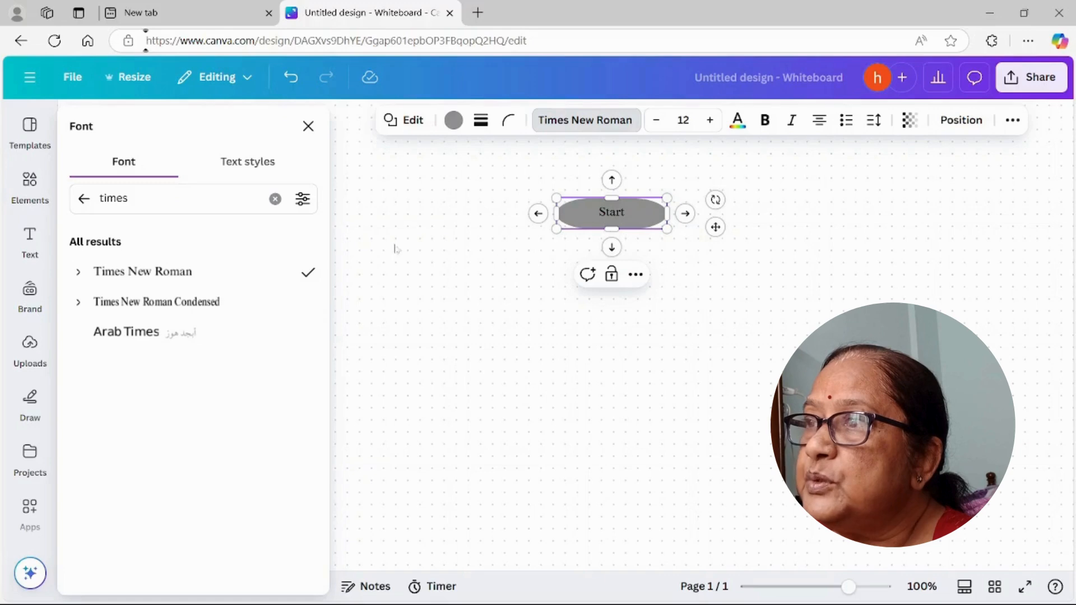
Step: Add an arrow-connected shape directly below Start and turn it into a flattened right-leaning parallelogram
left_click(612, 248)
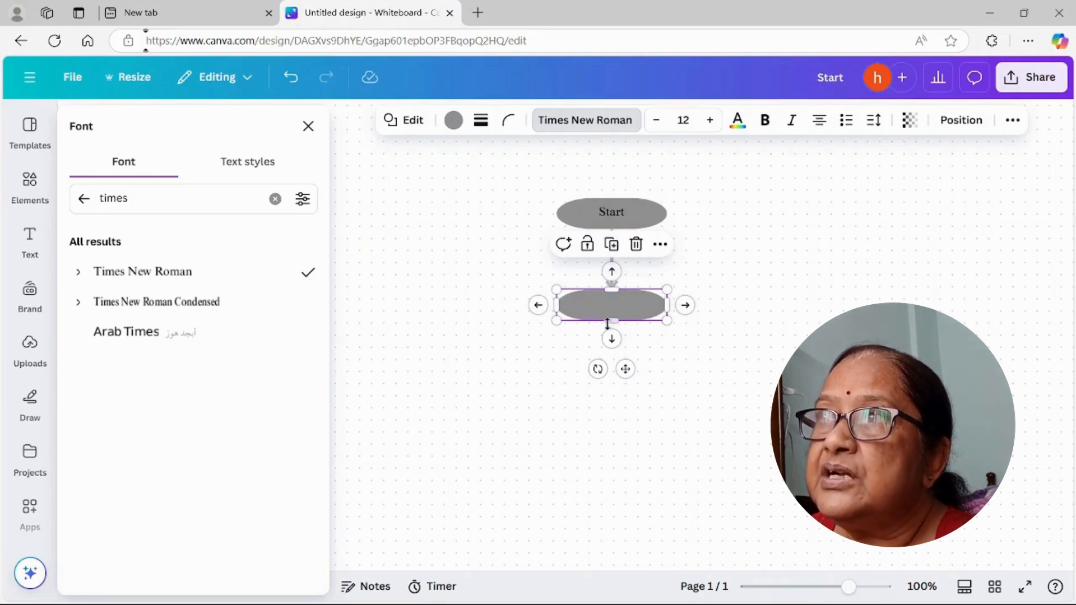
left_click(409, 124)
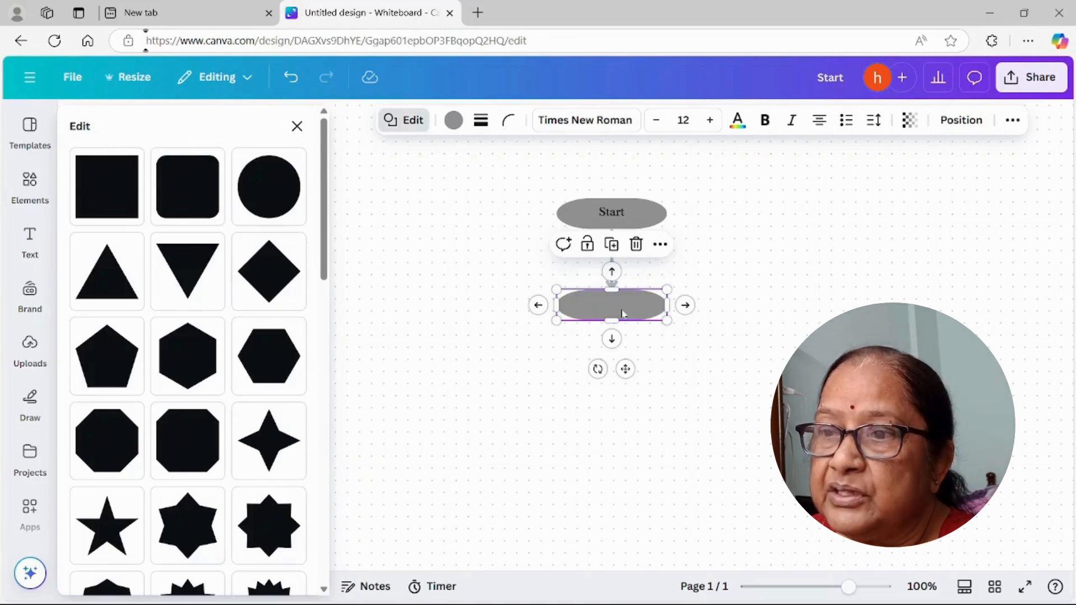
scroll(249, 336, "down", 4)
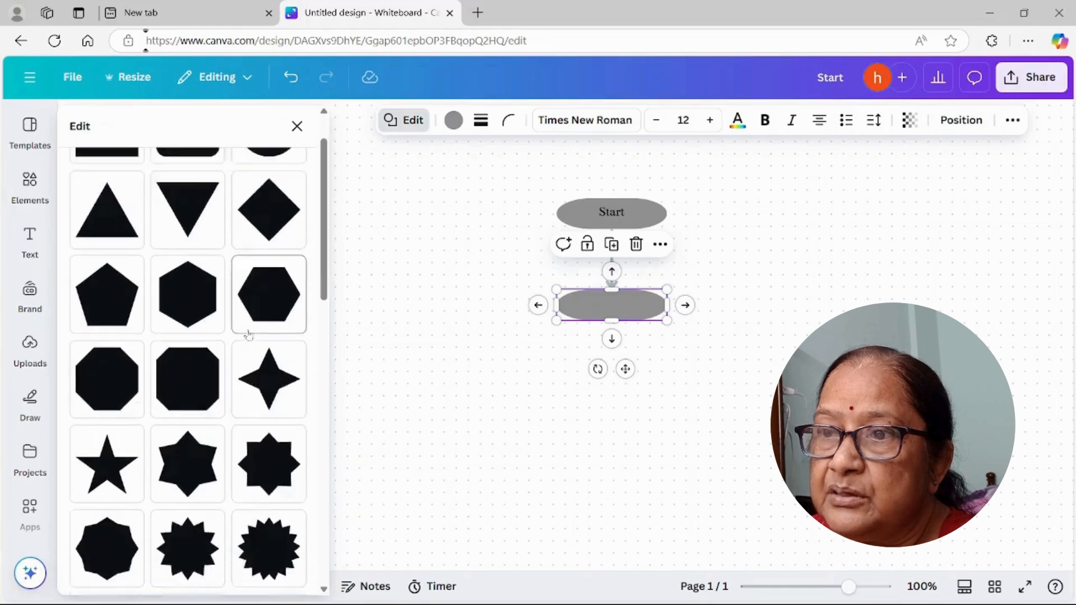
scroll(249, 335, "down", 10)
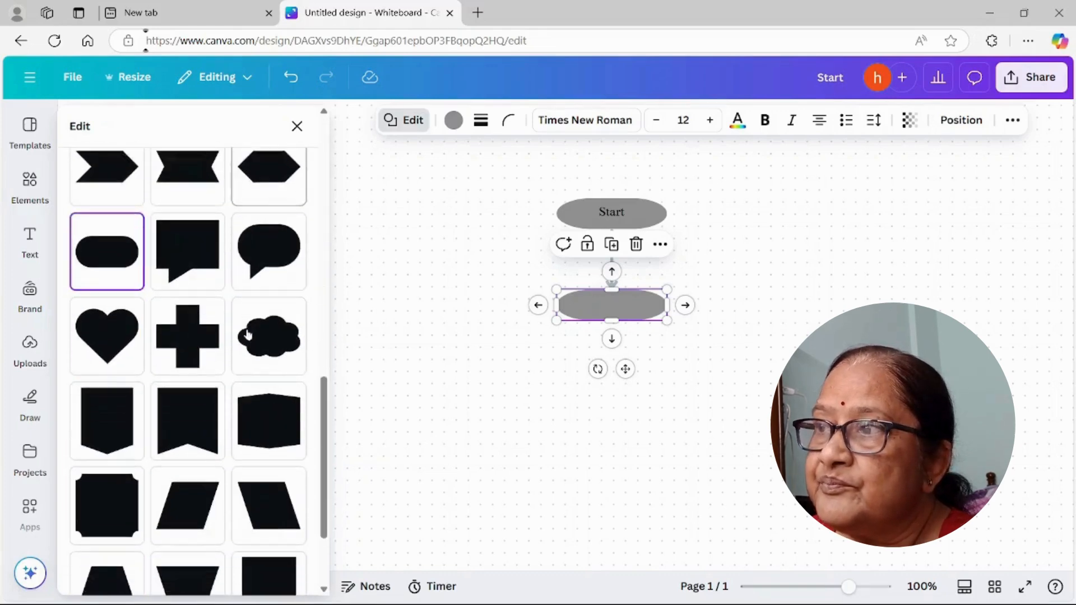
scroll(249, 335, "down", 2)
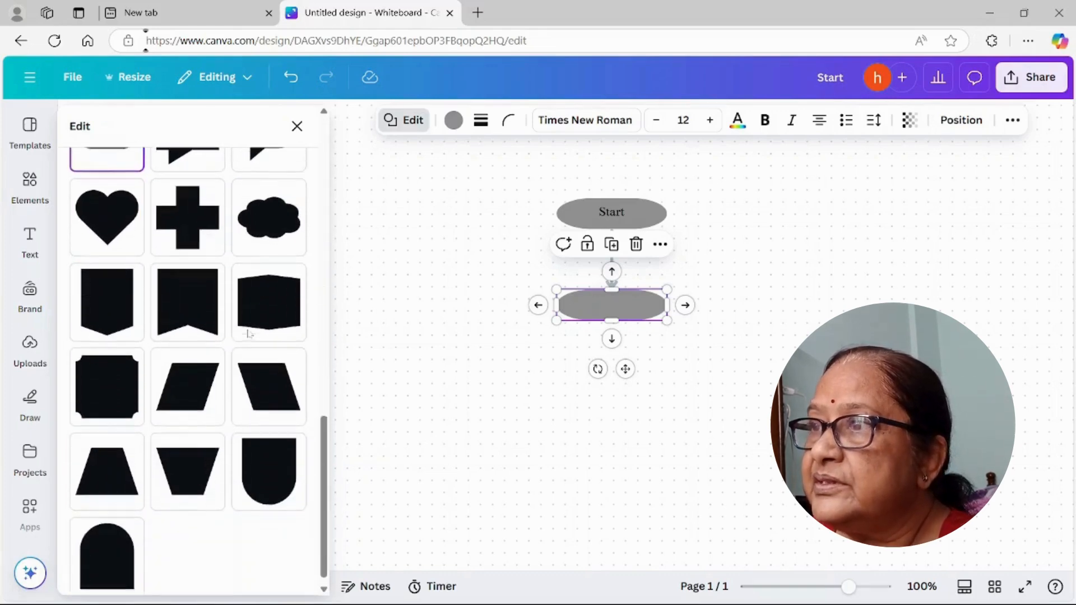
left_click(185, 385)
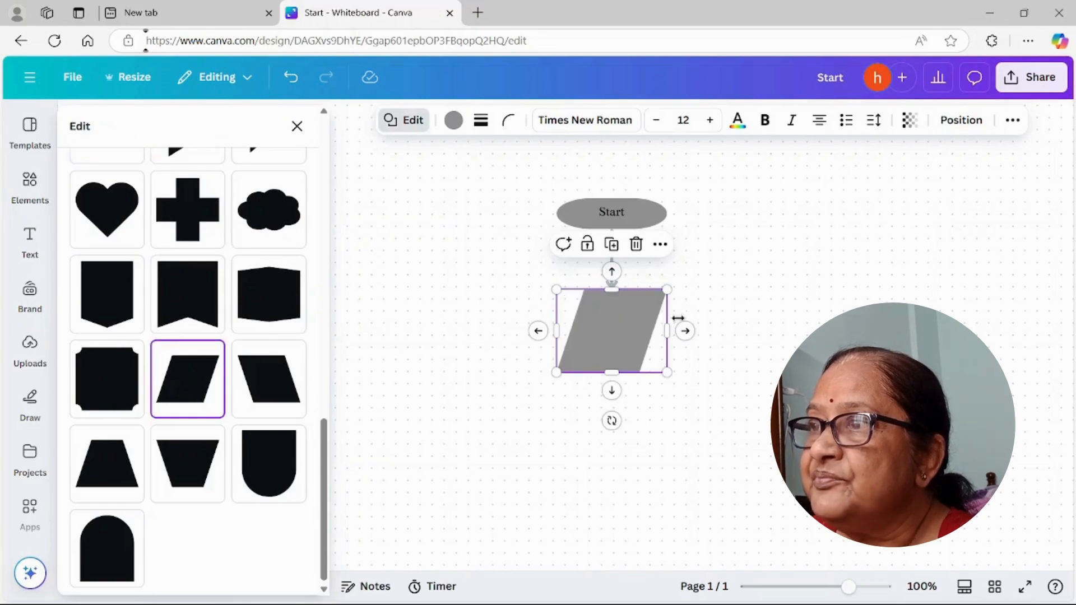
left_click_drag(612, 372, 611, 329)
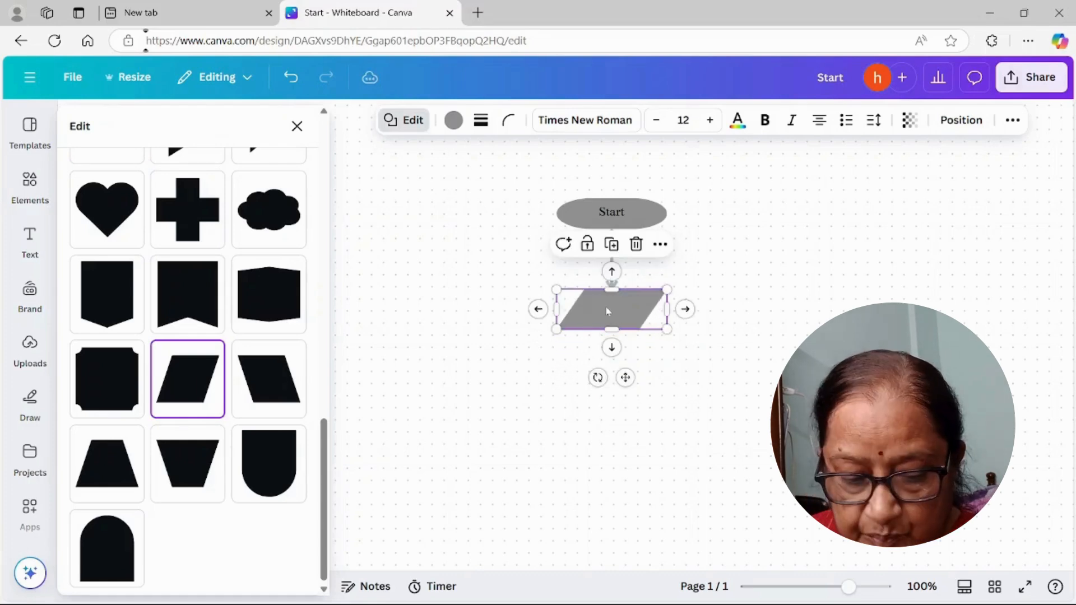
Step: Label the parallelogram "Inputs", flatten it and pull it up closer to the Start shape
left_click(607, 312)
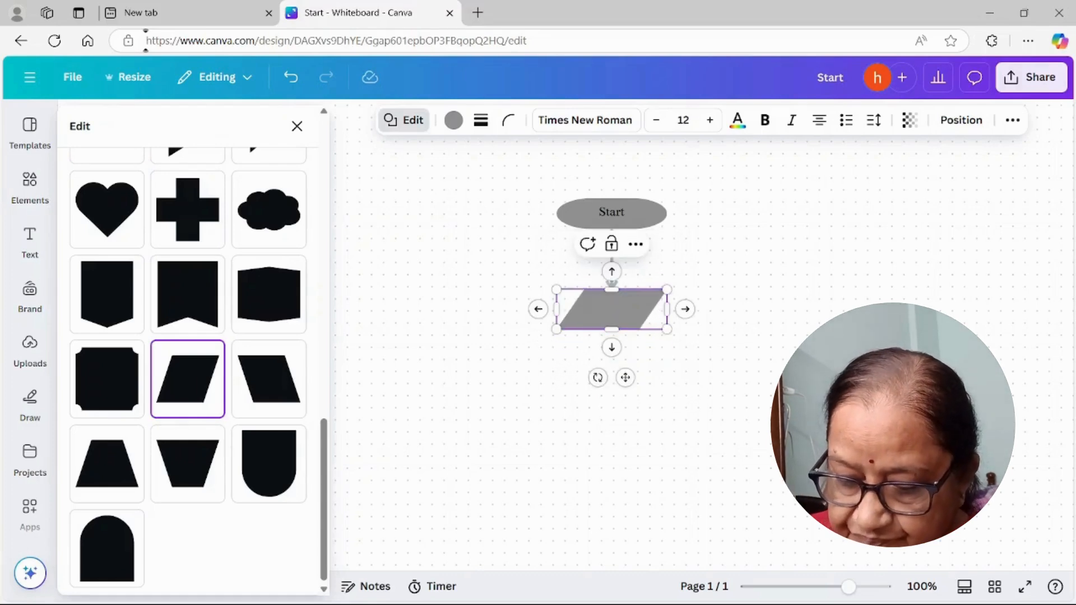
type("In")
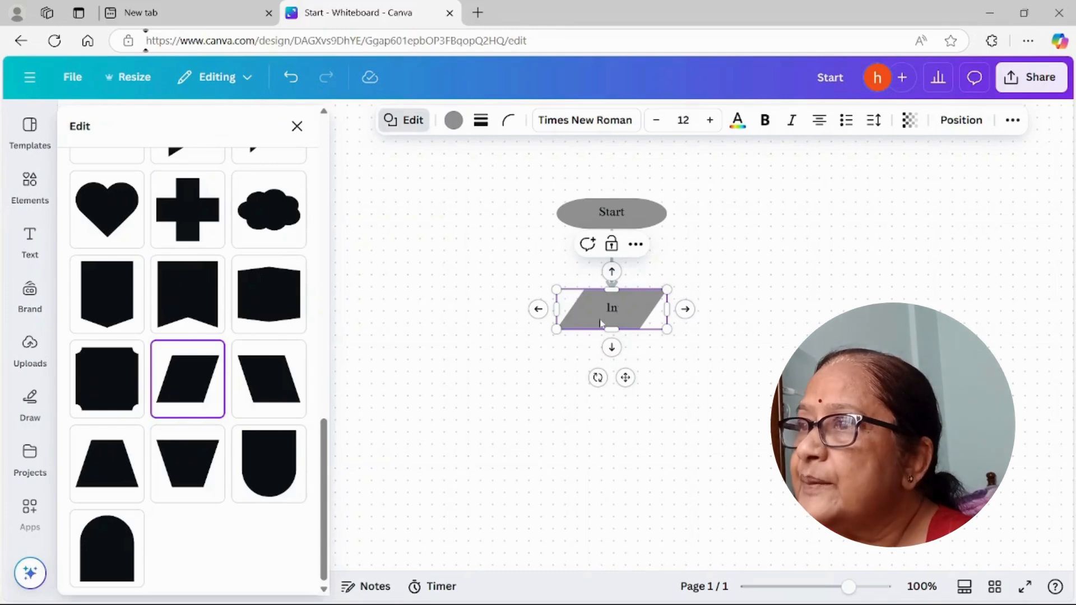
type("puts")
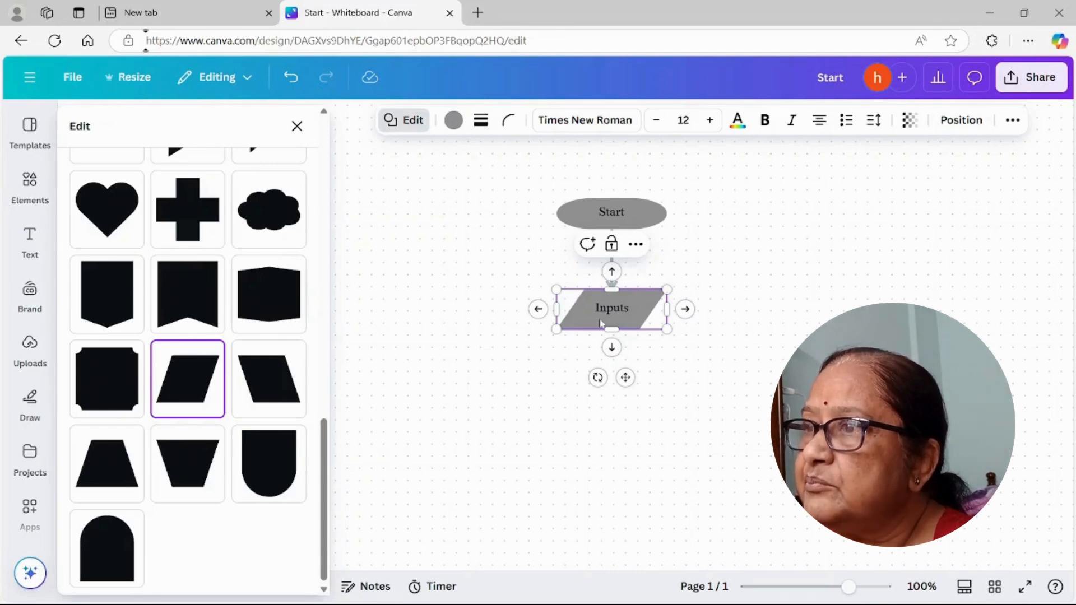
left_click_drag(613, 330, 612, 322)
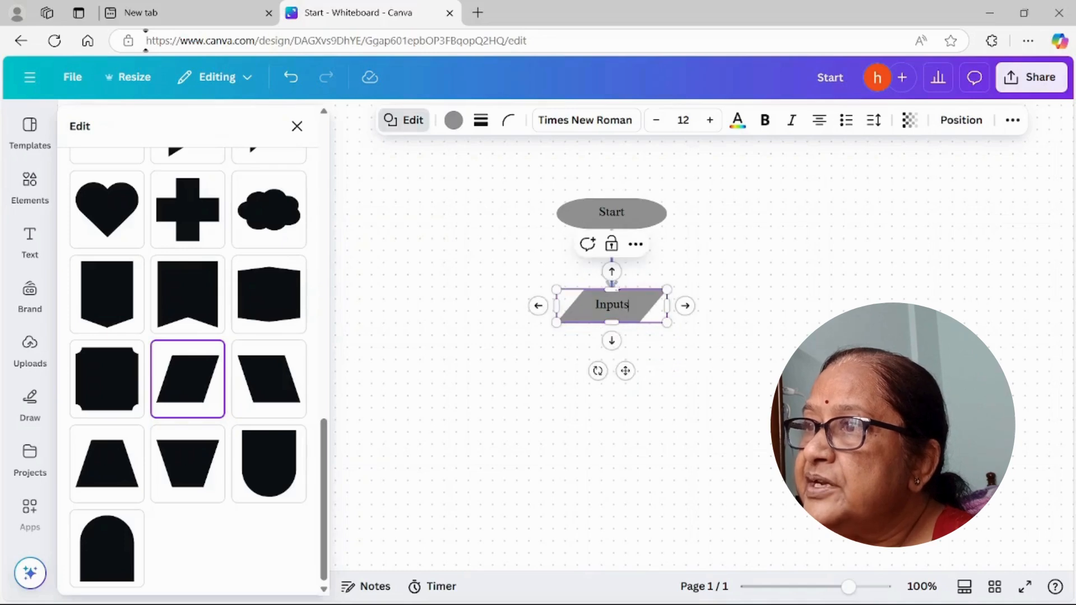
left_click_drag(612, 285, 612, 252)
left_click_drag(614, 321, 618, 283)
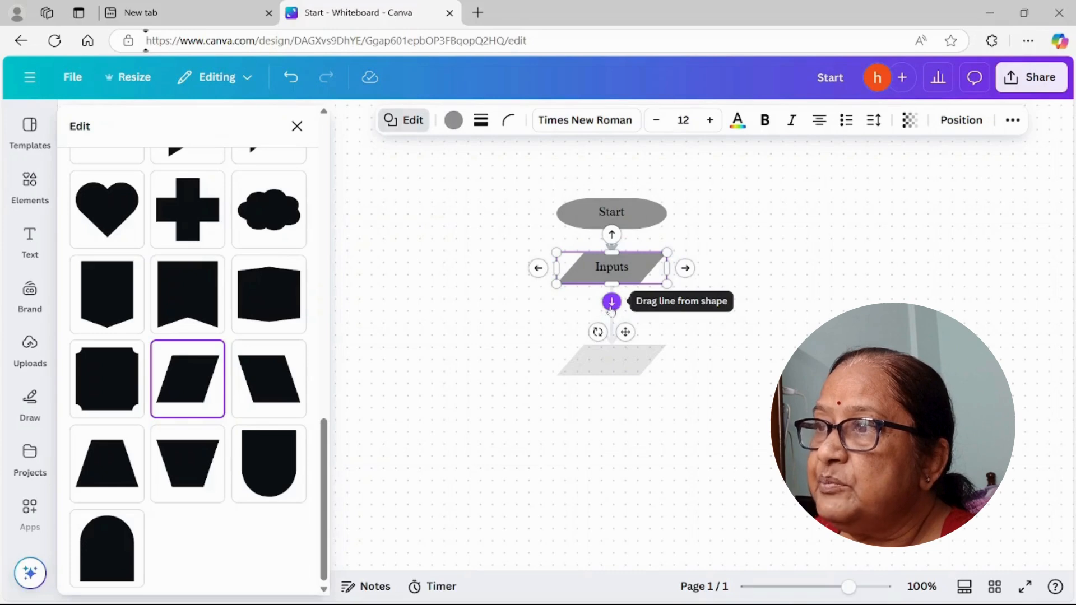
Step: Add an arrow-connected copy of the parallelogram directly below the Inputs shape
left_click(612, 302)
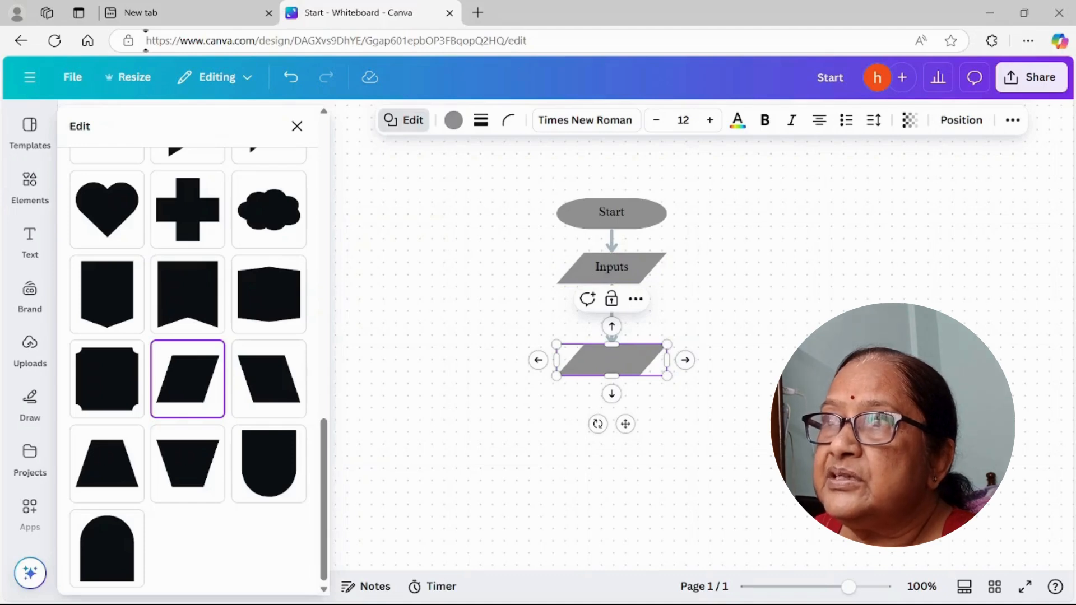
left_click(413, 121)
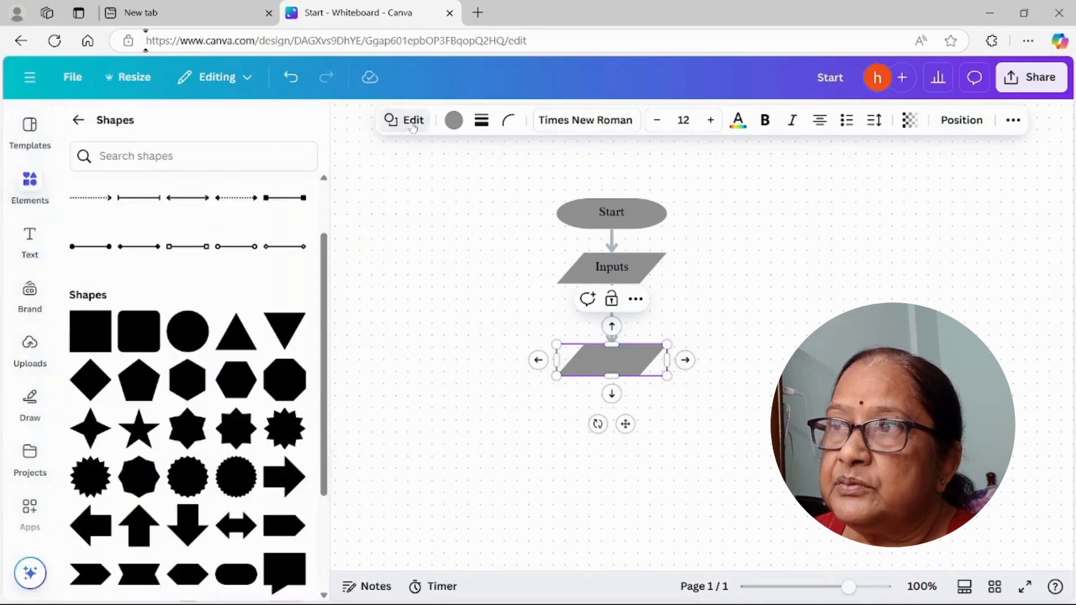
left_click(412, 121)
left_click(413, 126)
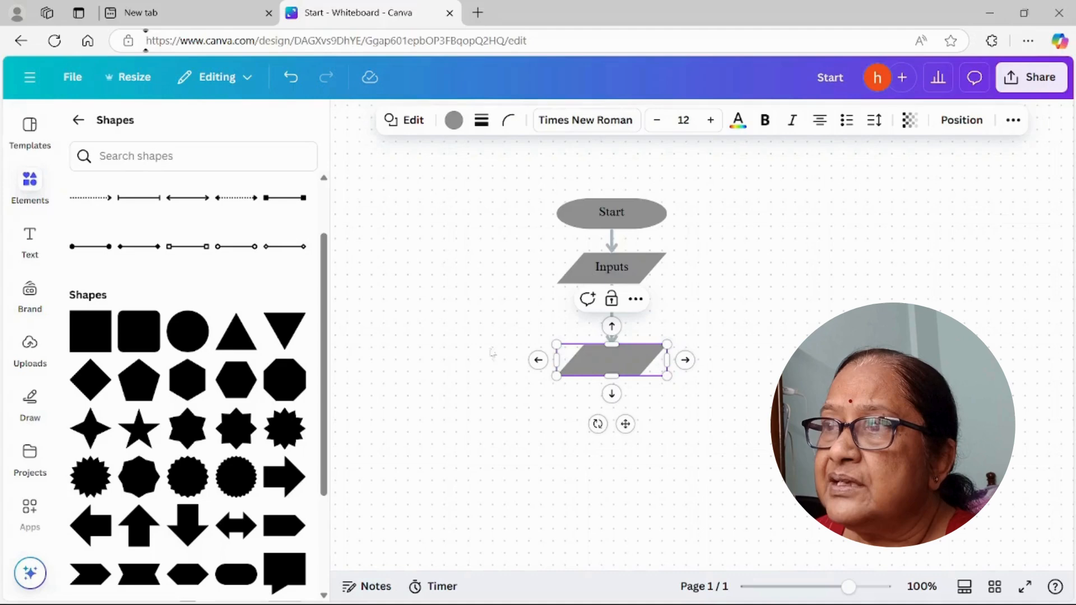
left_click(236, 345)
left_click_drag(535, 334, 424, 329)
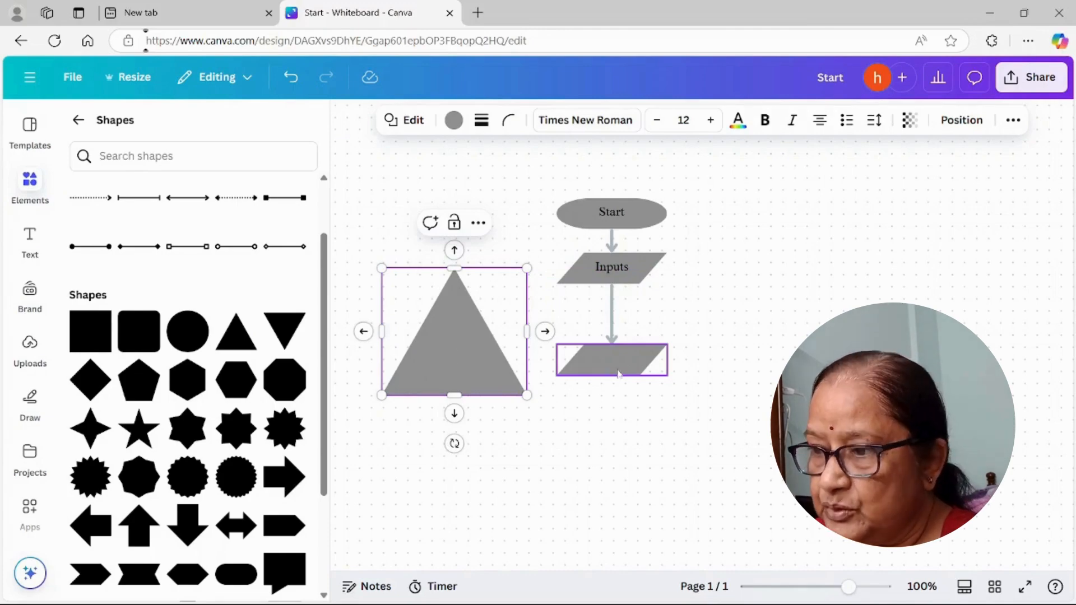
left_click(504, 374)
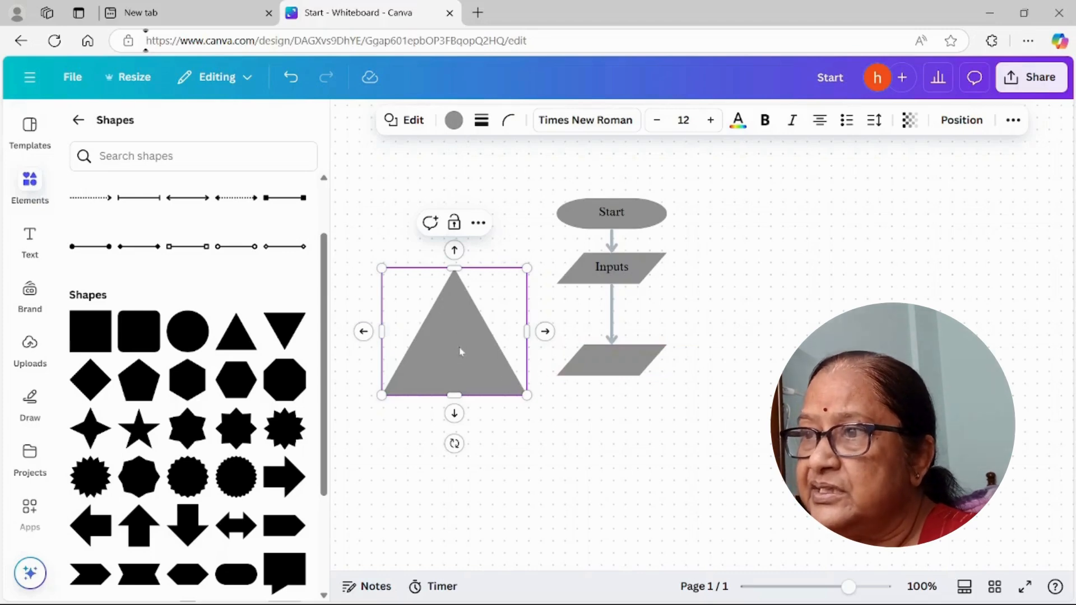
left_click(534, 422)
left_click(477, 383)
key("Delete")
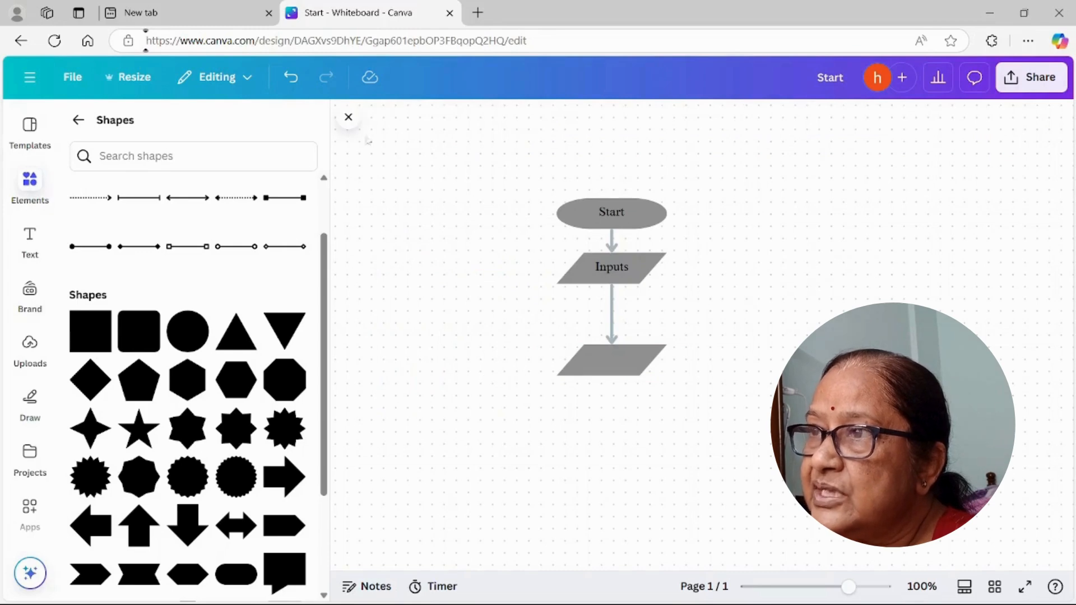
Step: Change the empty parallelogram below Inputs into a square shape and label it "Process the data input"
left_click(622, 370)
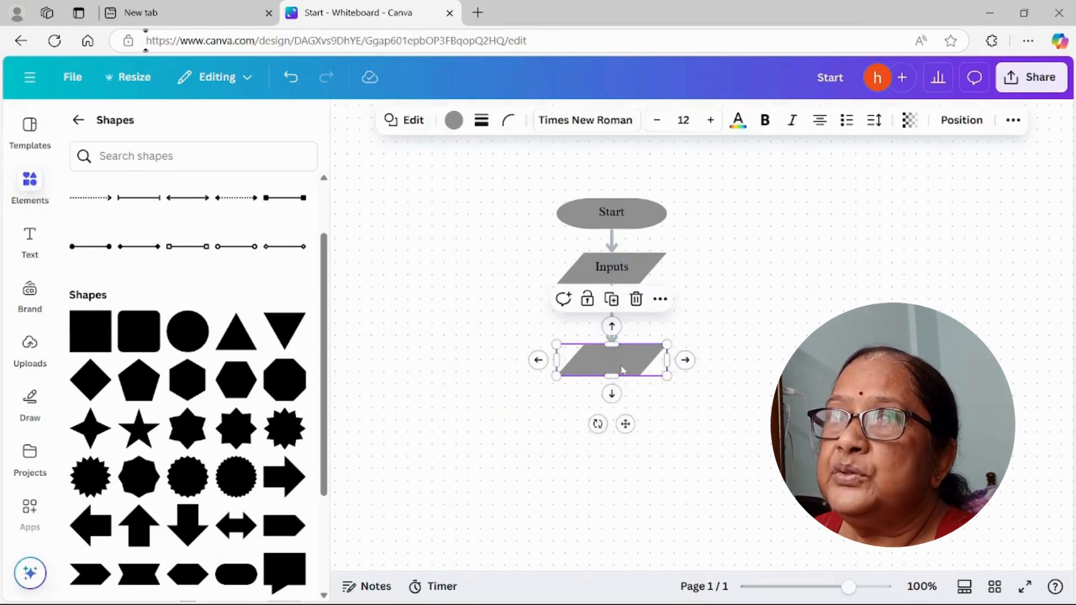
left_click(414, 123)
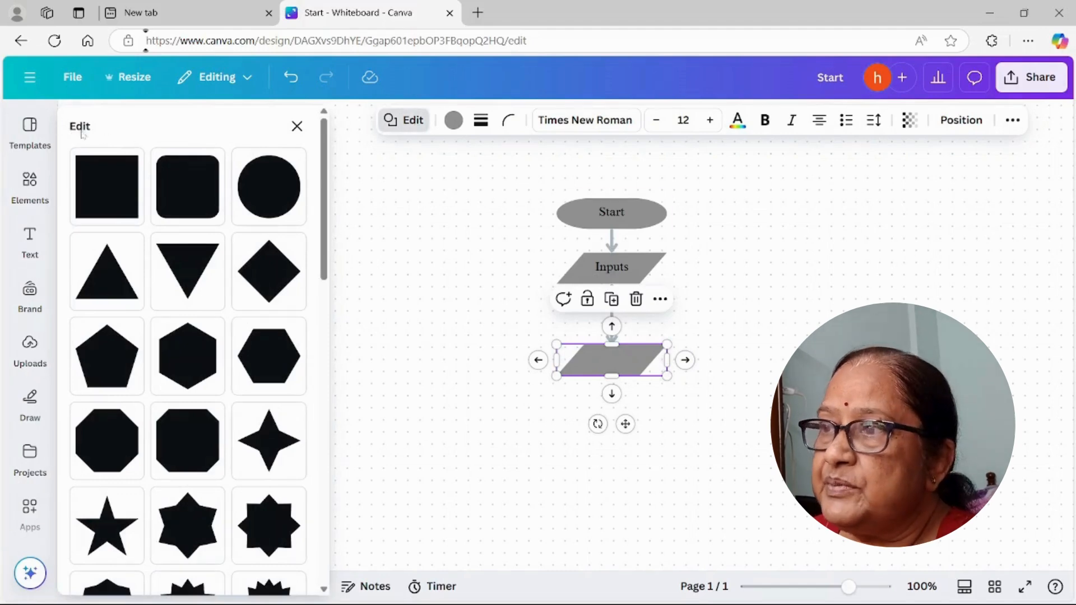
left_click(94, 191)
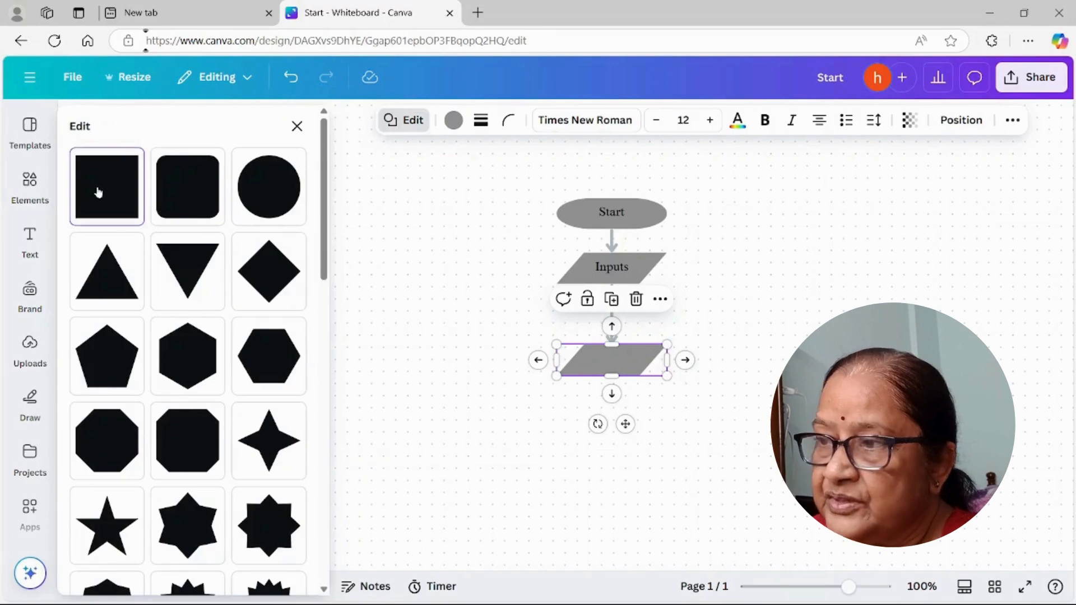
left_click(603, 412)
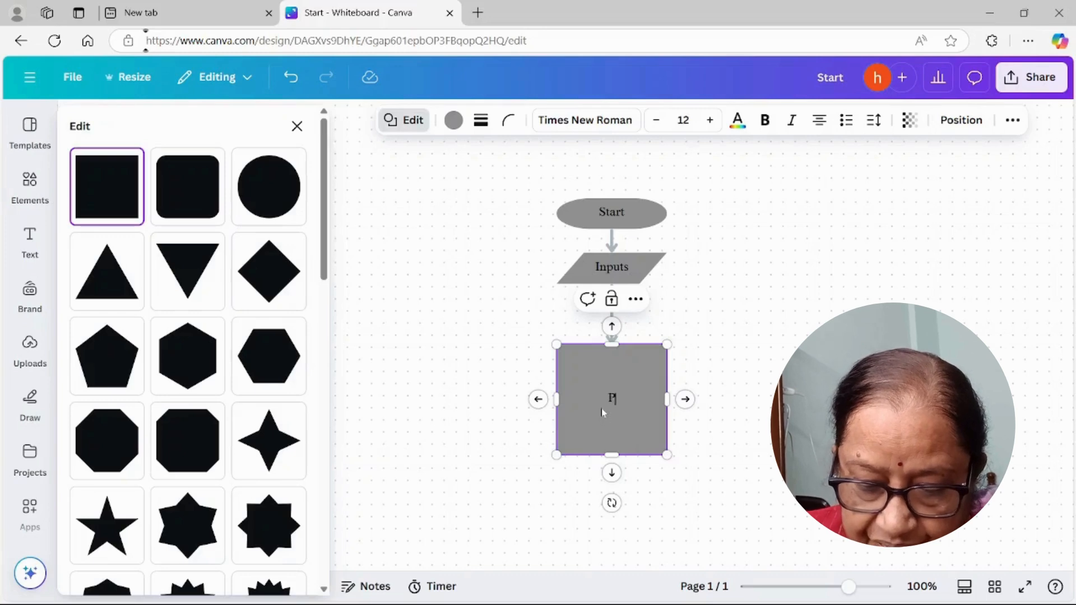
type("Process the")
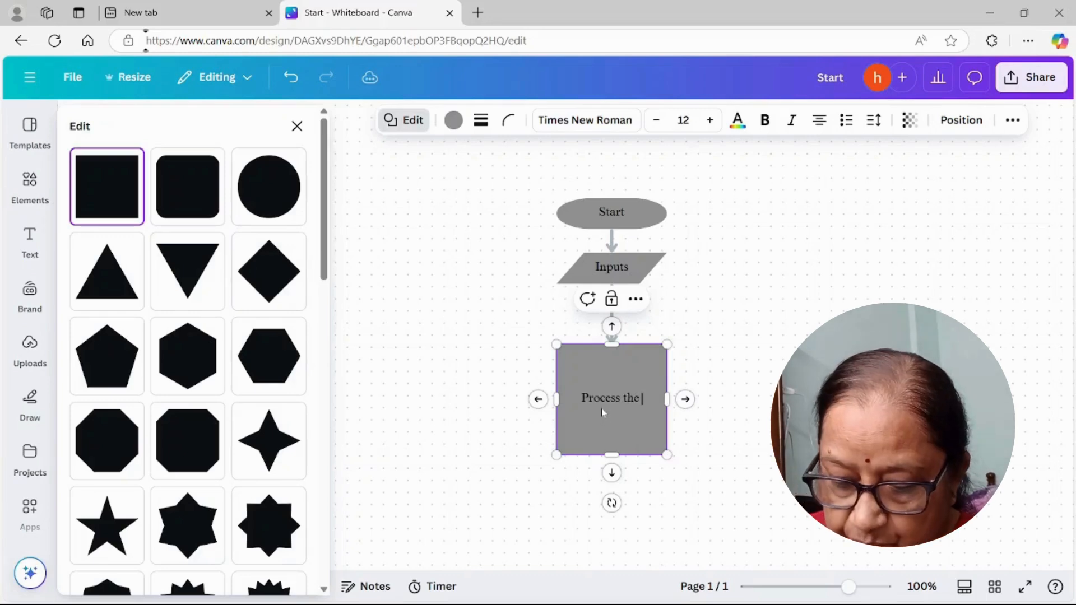
type(" data ")
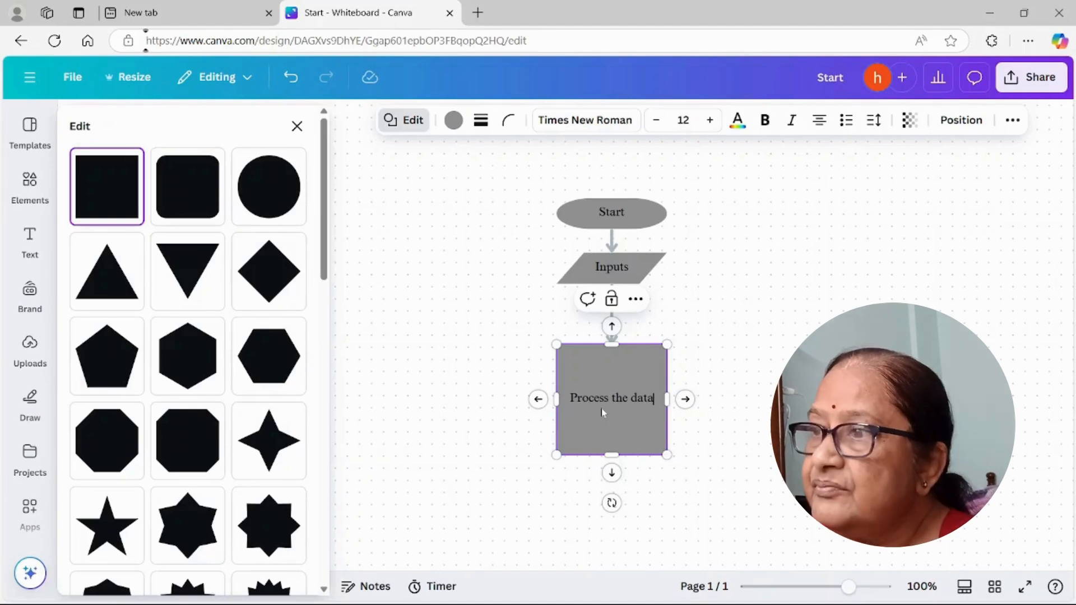
type("input")
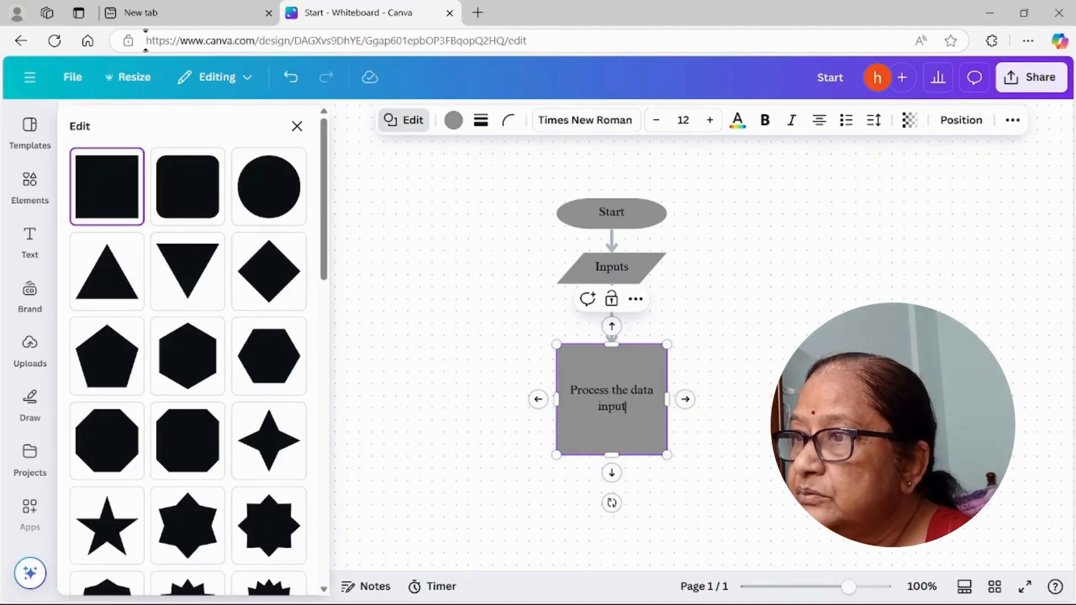
Step: Flatten the "Process the data input" square into a low rectangle just around its text, closer to Inputs
left_click_drag(616, 456, 621, 399)
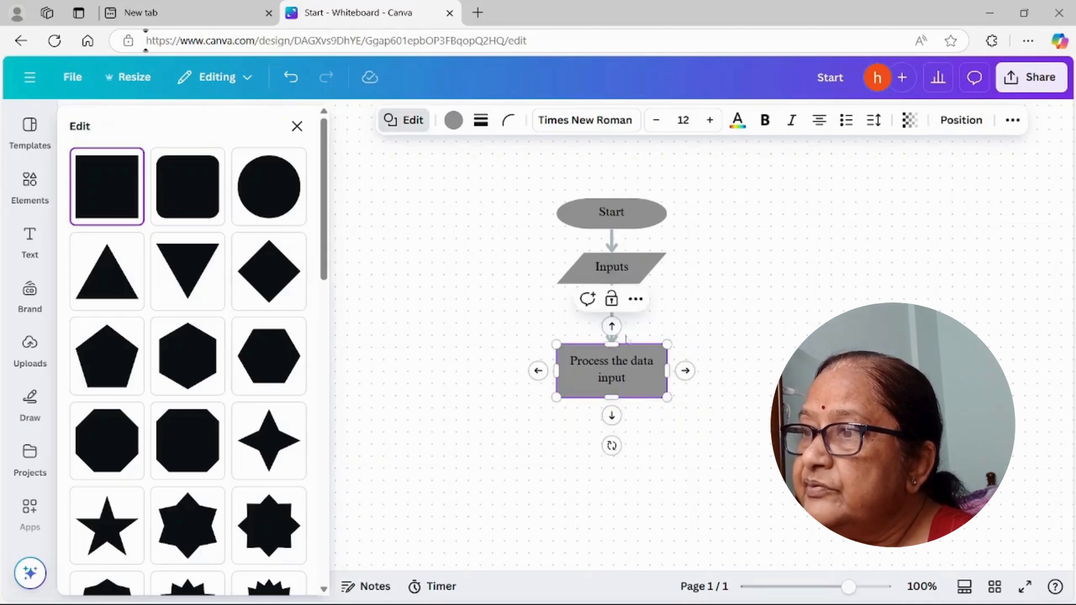
left_click_drag(612, 344, 612, 316)
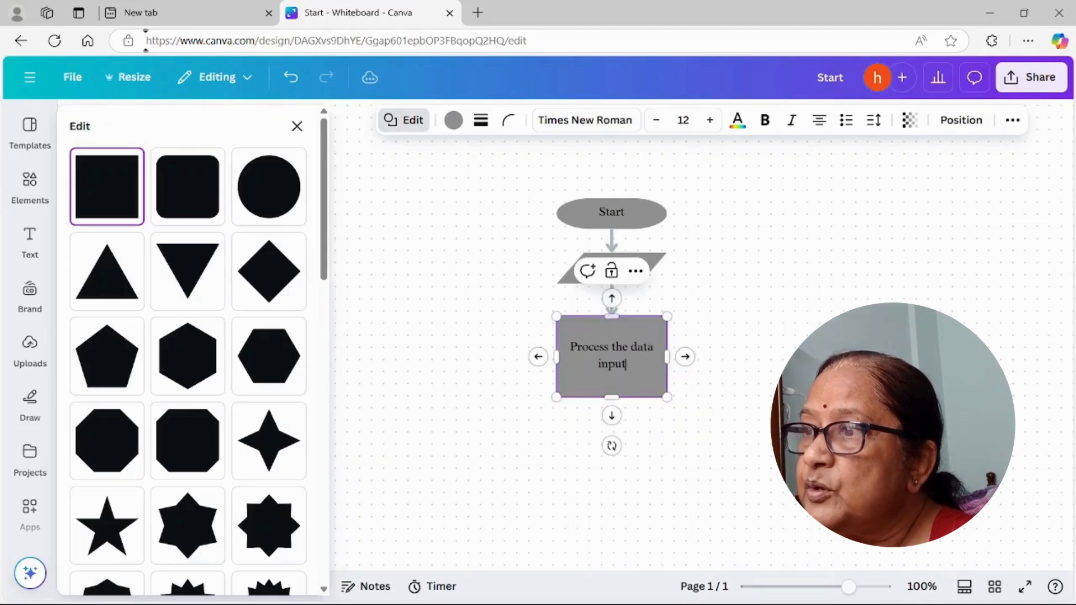
left_click_drag(614, 398, 614, 367)
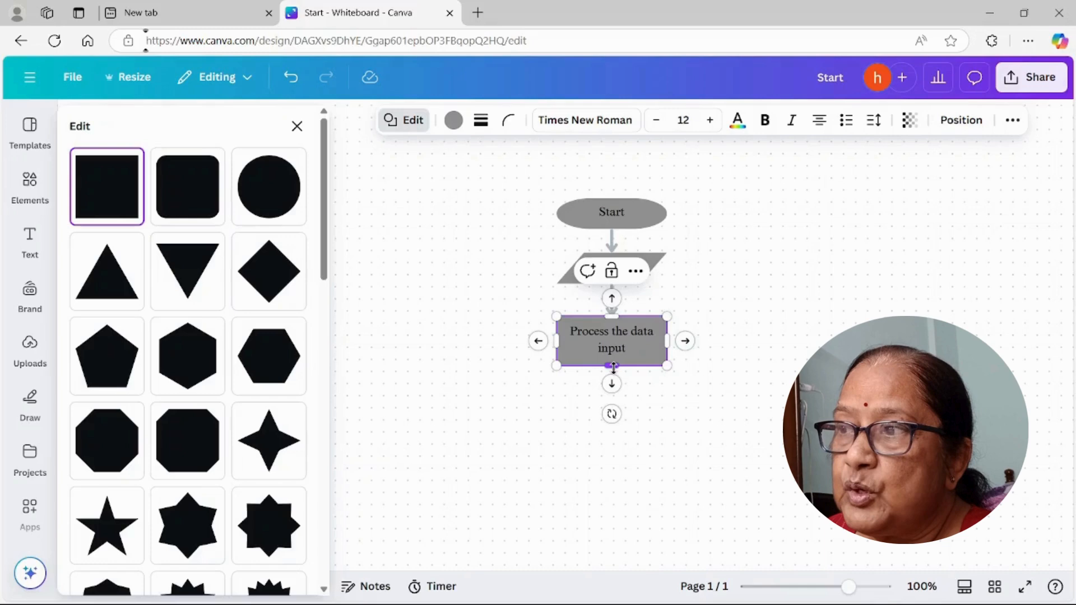
Step: Add an arrow-connected shape below "Process the data input", turn it into a diamond and reduce its height
mouse_move(611, 386)
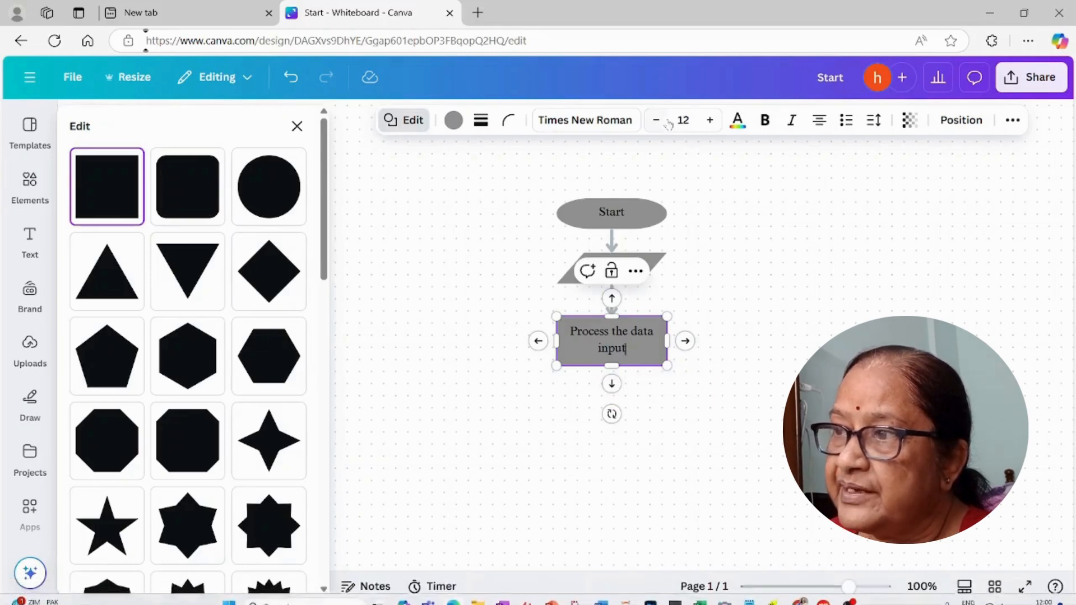
left_click(611, 386)
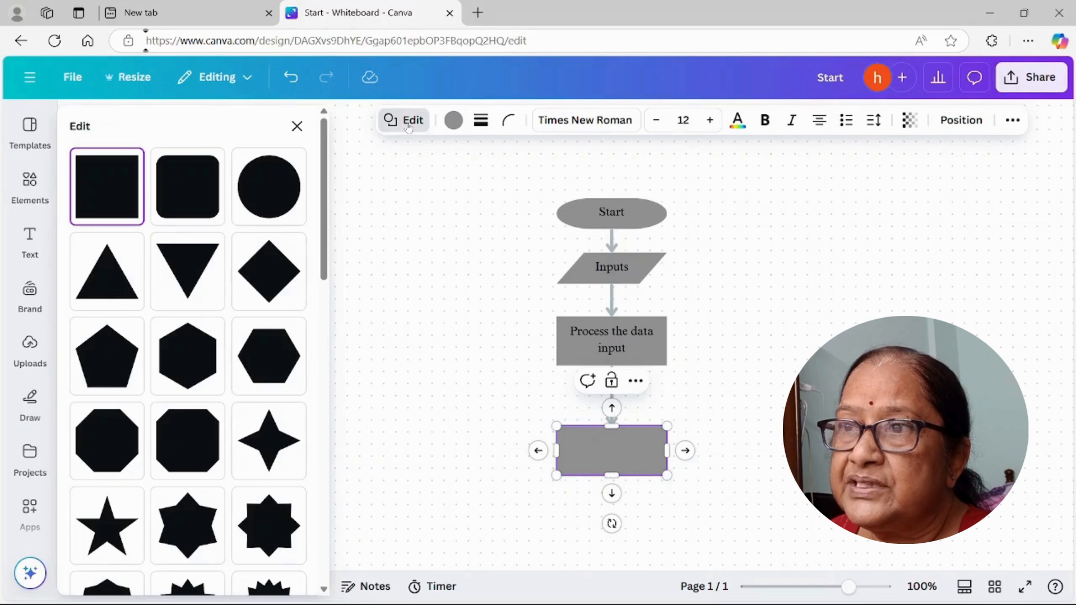
left_click(267, 280)
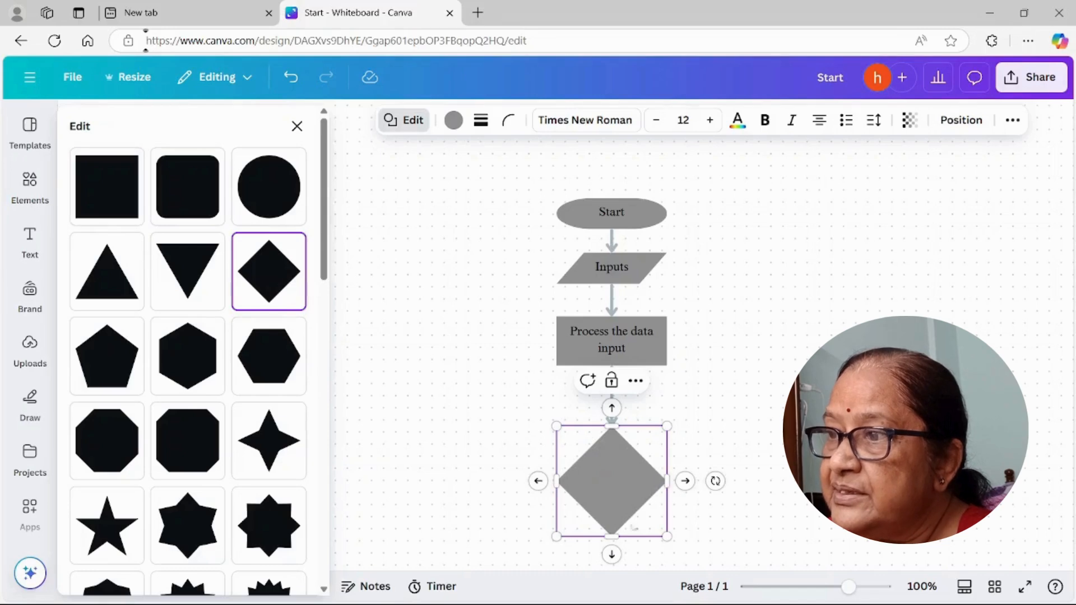
left_click_drag(611, 536, 618, 503)
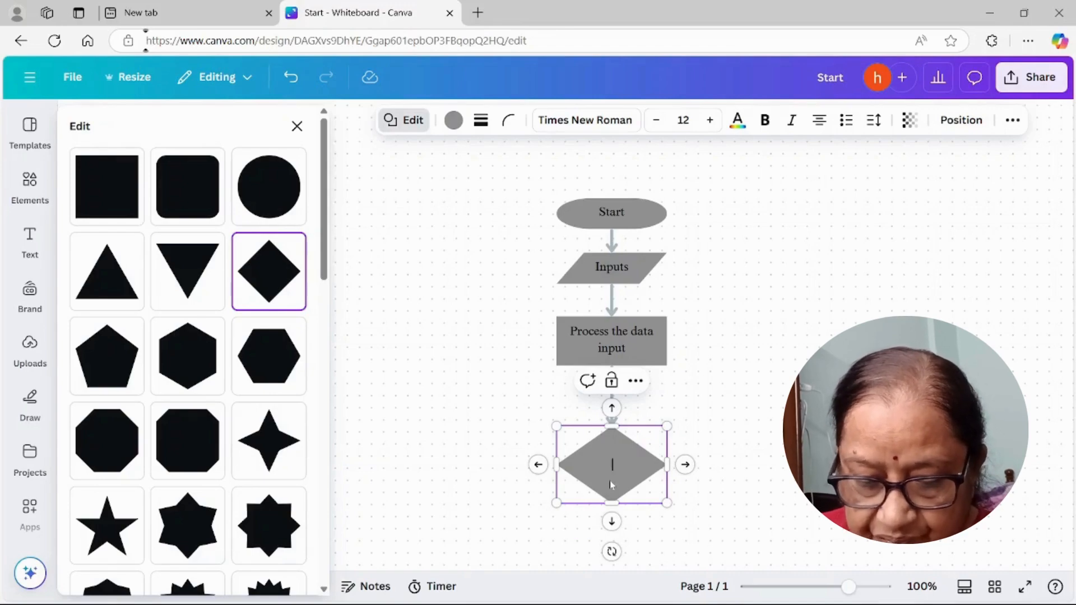
Step: Label the diamond "Is process over?", then flatten it and bring it closer to the process rectangle
type("process ")
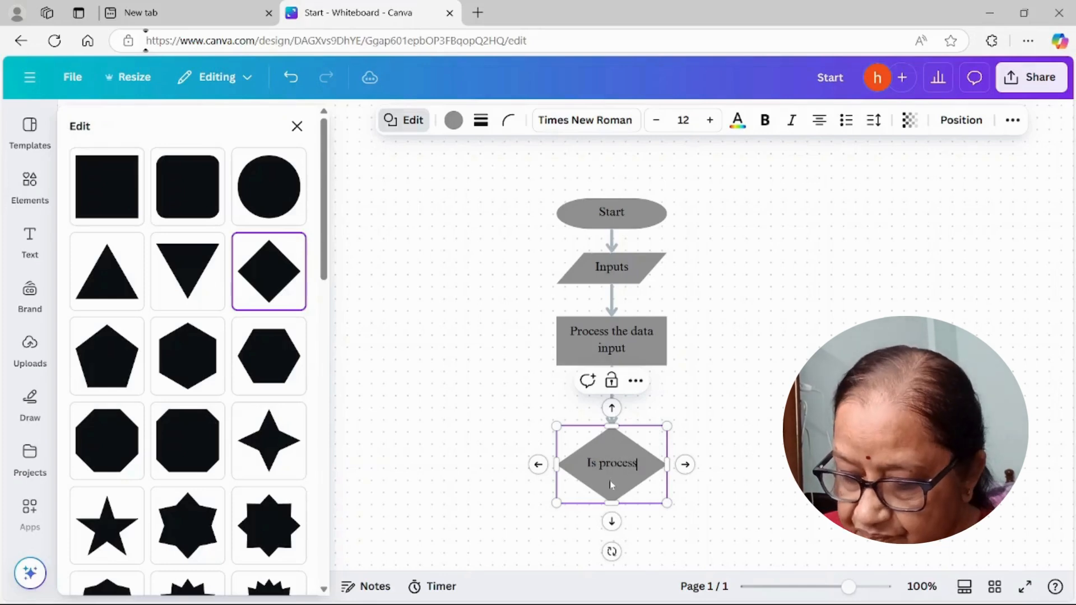
type("ove")
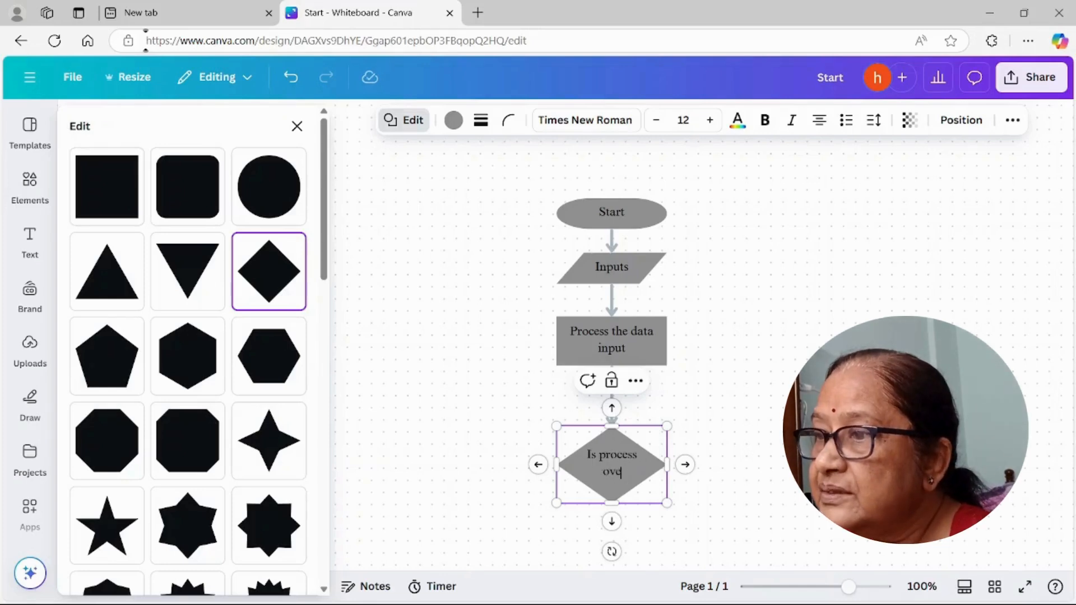
type("r?")
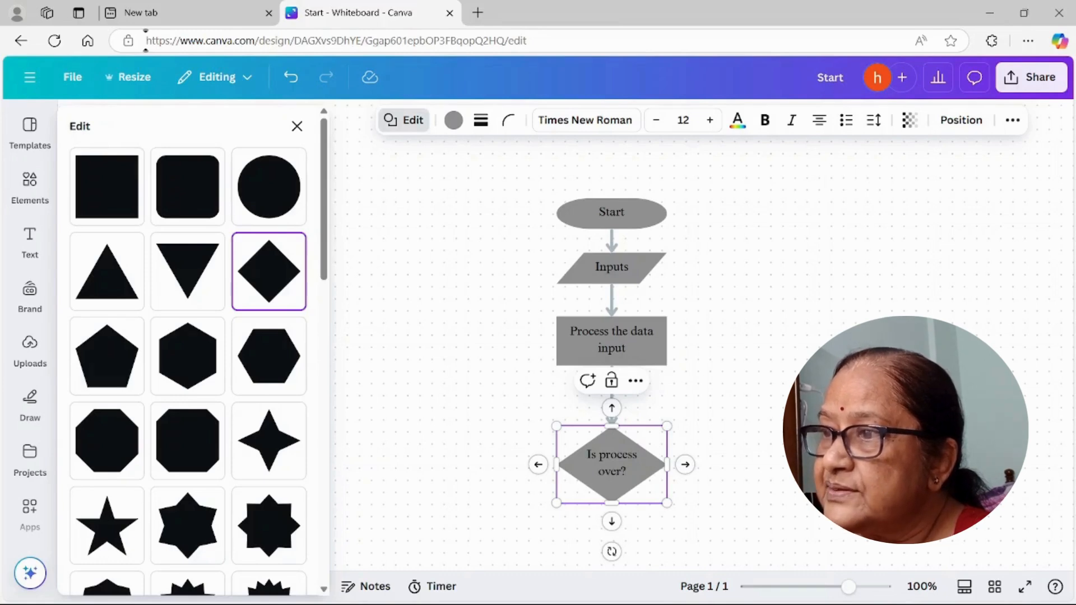
left_click_drag(608, 499, 614, 496)
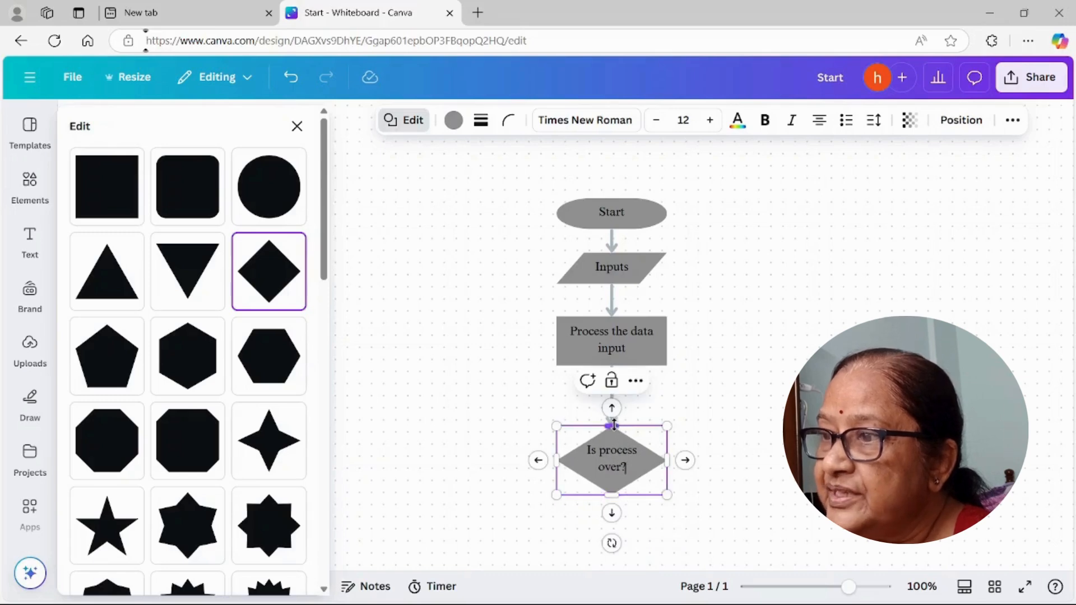
left_click_drag(613, 423, 614, 396)
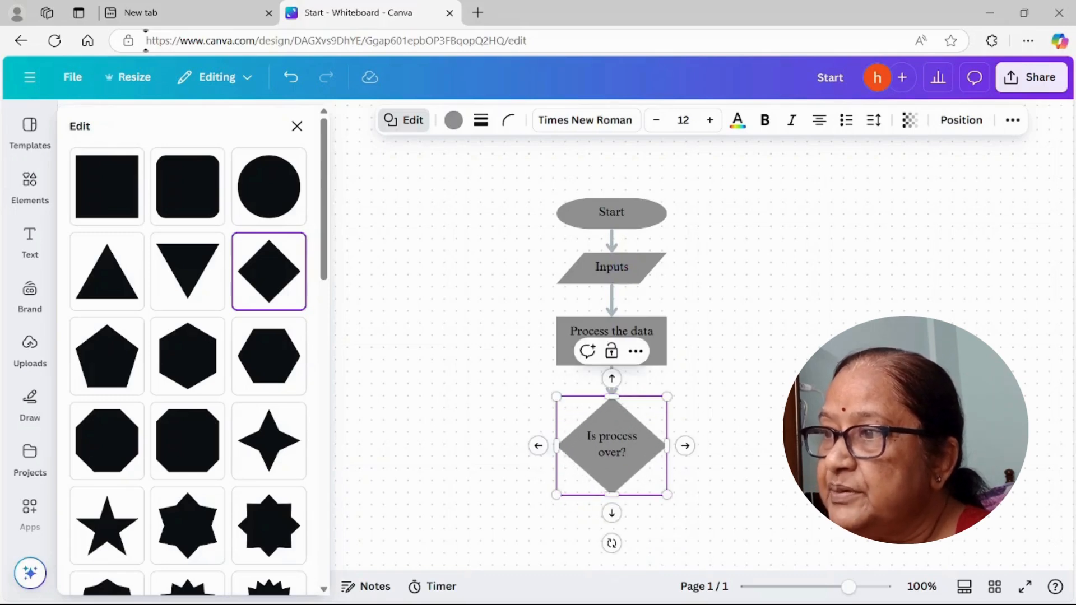
left_click_drag(612, 494, 619, 464)
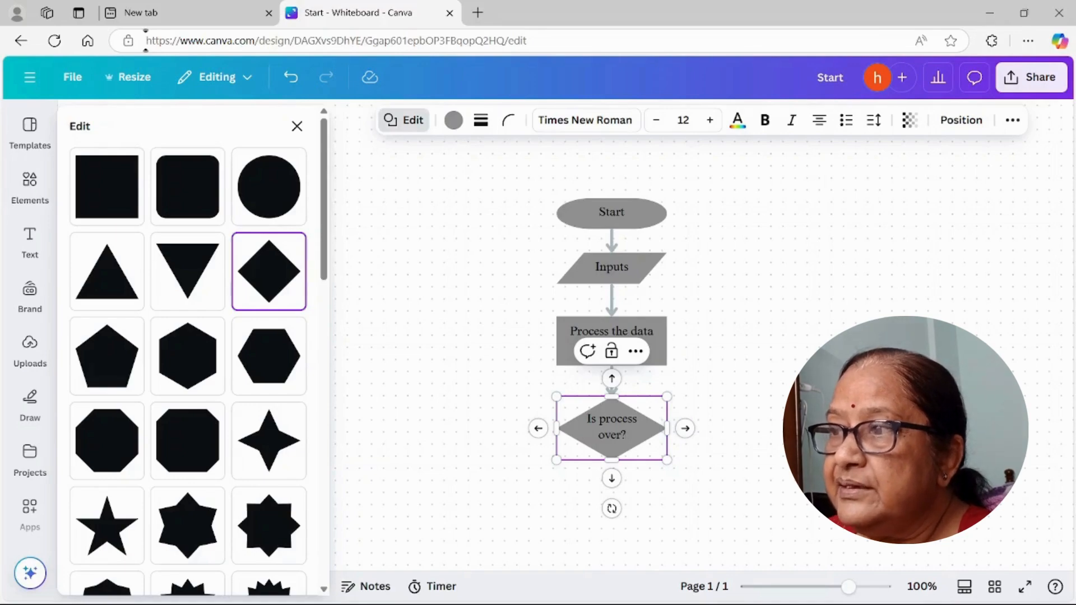
Step: Add an arrow-connected shape on the right side of the diamond and change it into a square
left_click(686, 429)
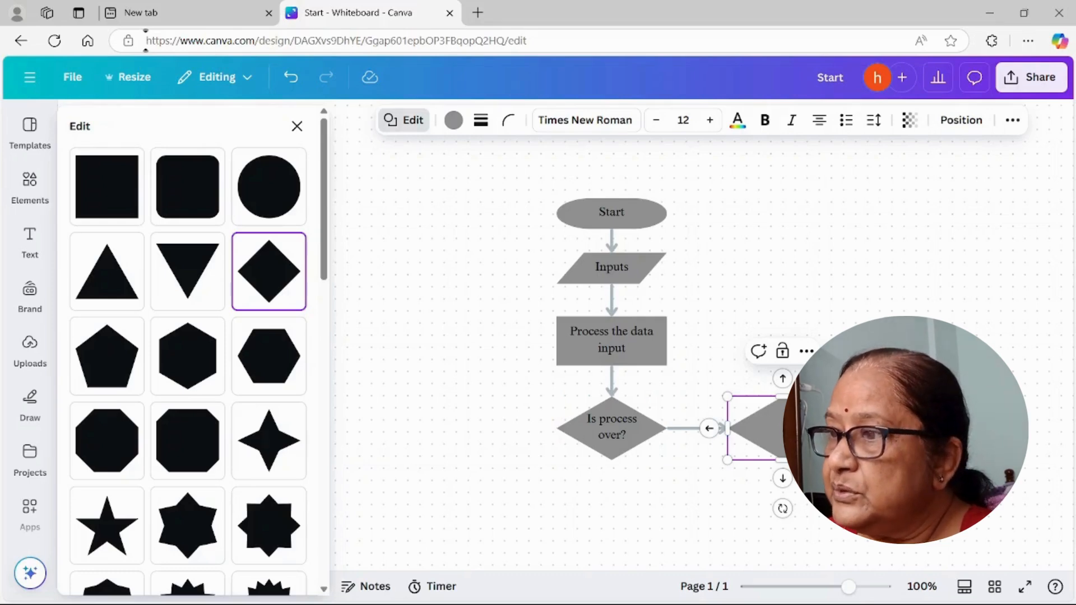
left_click(98, 197)
left_click_drag(796, 451, 795, 428)
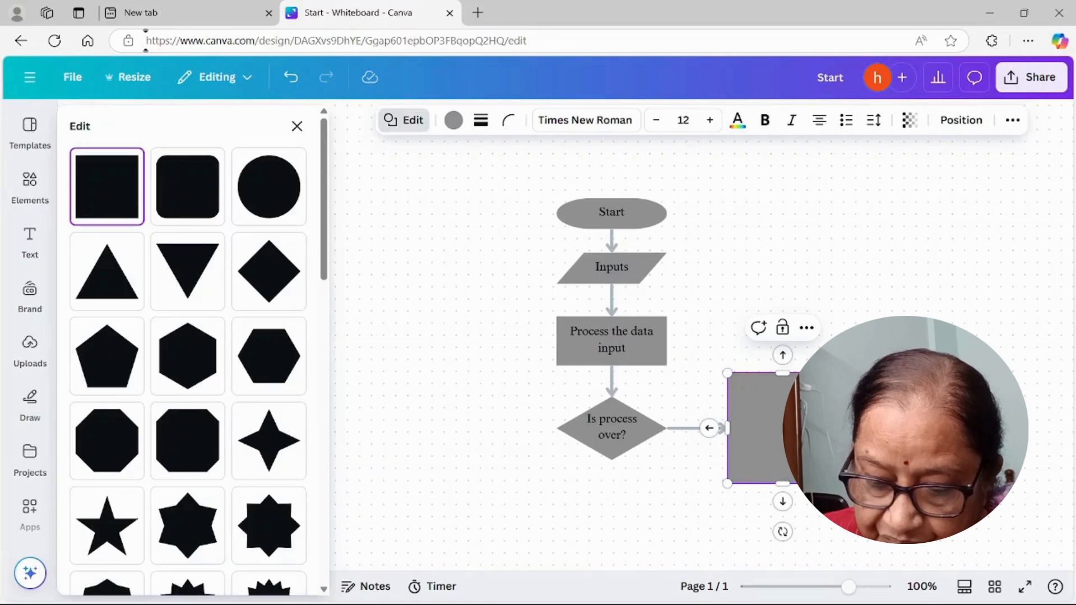
Step: Label the square beside the diamond "Continue fetching data" and flatten it into a low rectangle level with the diamond
type("Continu")
type("e til")
type("l proce")
type("ss da")
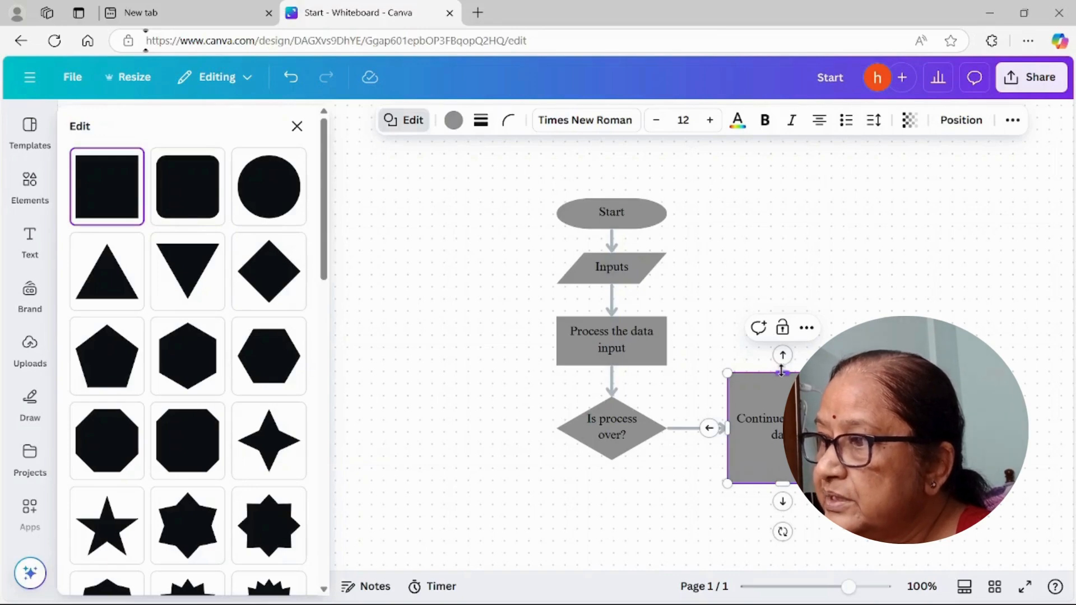
left_click_drag(779, 371, 784, 405)
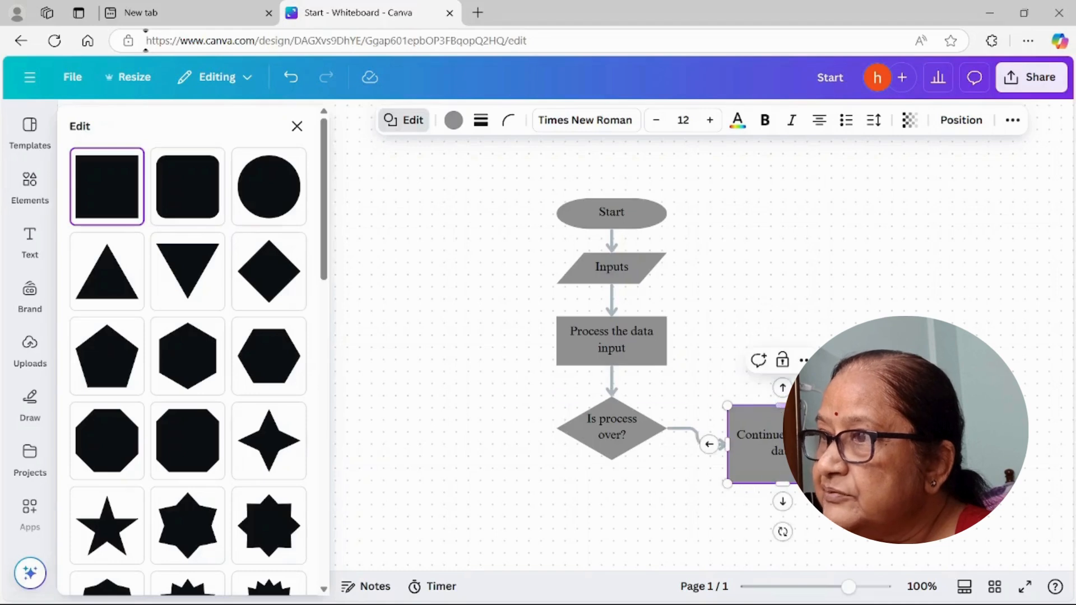
left_click_drag(785, 480, 783, 452)
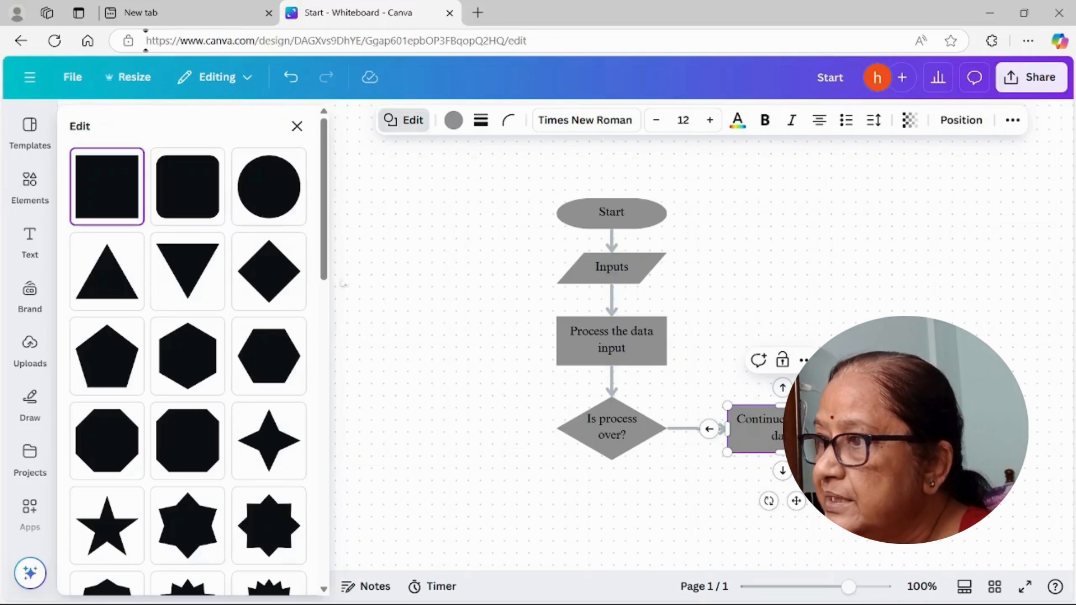
Step: Add an arrow-connected shape above "Continue fetching data" and delete only the new shape, keeping its upward arrow
scroll(240, 286, "down", 6)
scroll(240, 286, "up", 1)
scroll(239, 287, "up", 4)
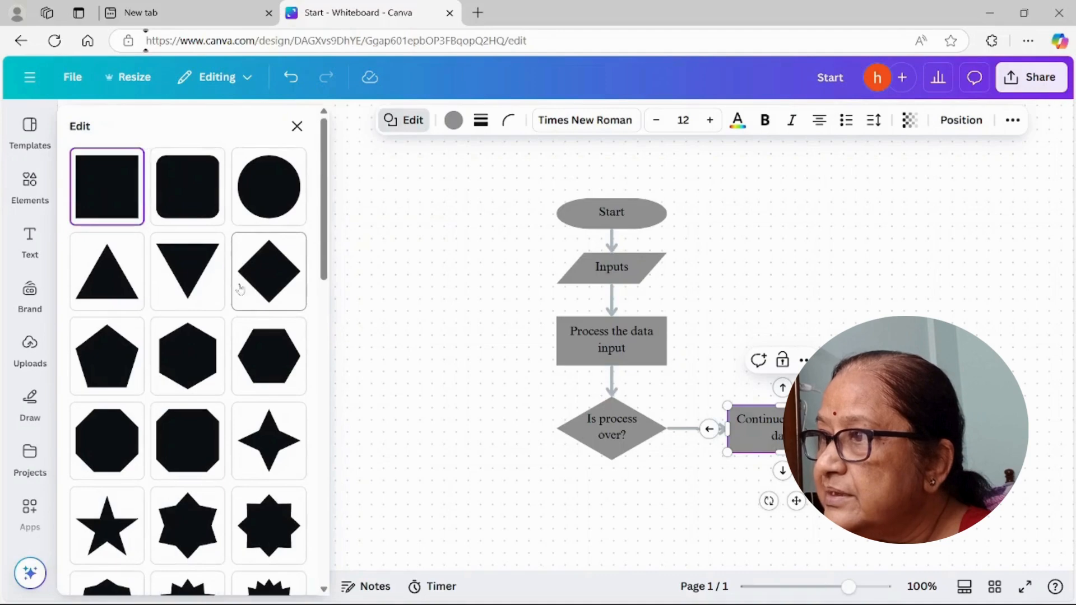
left_click(782, 388)
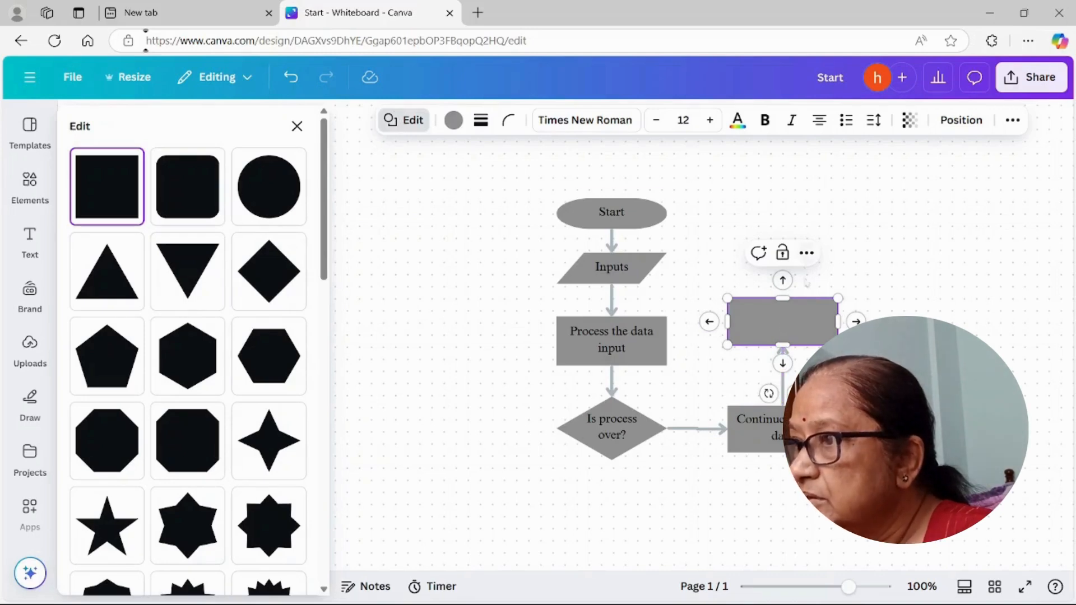
left_click(814, 343)
key("Delete")
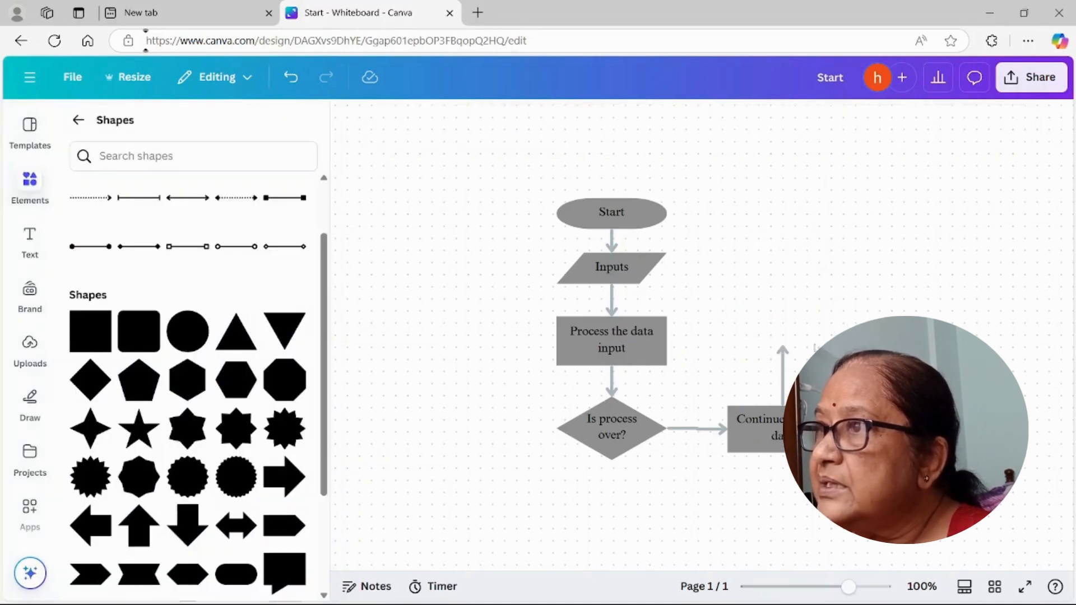
Step: Extend the loose arrow upward to between Inputs and "Process the data input", then bend it left towards their connector
left_click(783, 370)
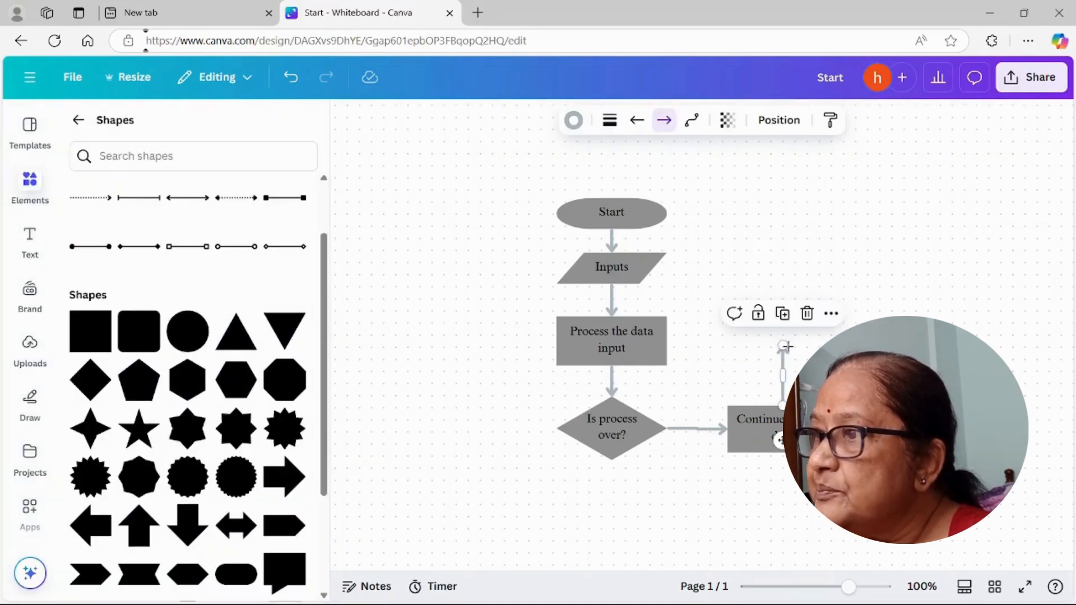
left_click(692, 120)
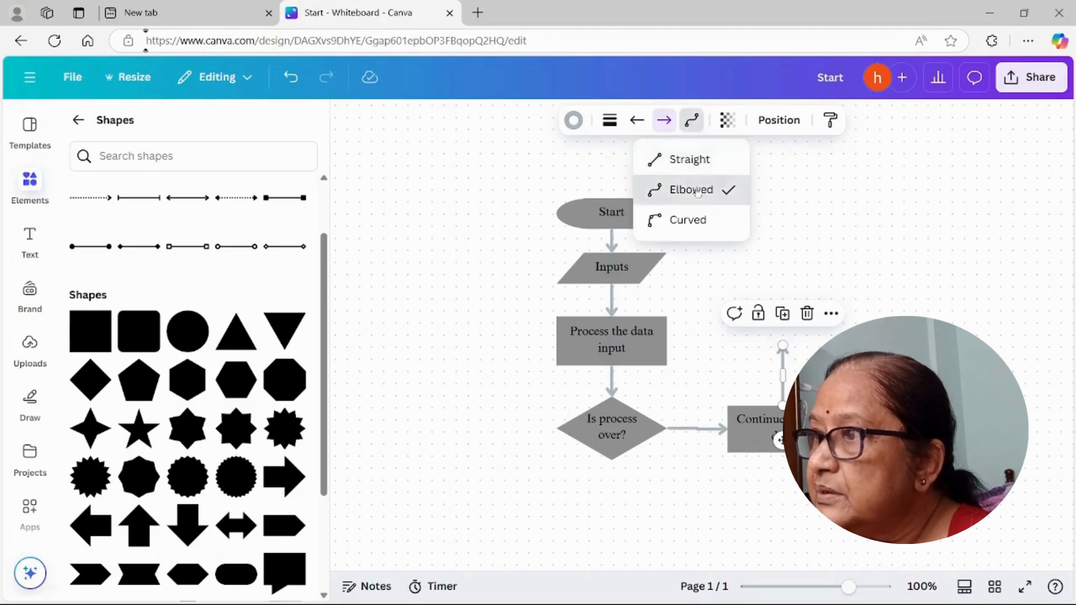
left_click_drag(782, 346, 783, 300)
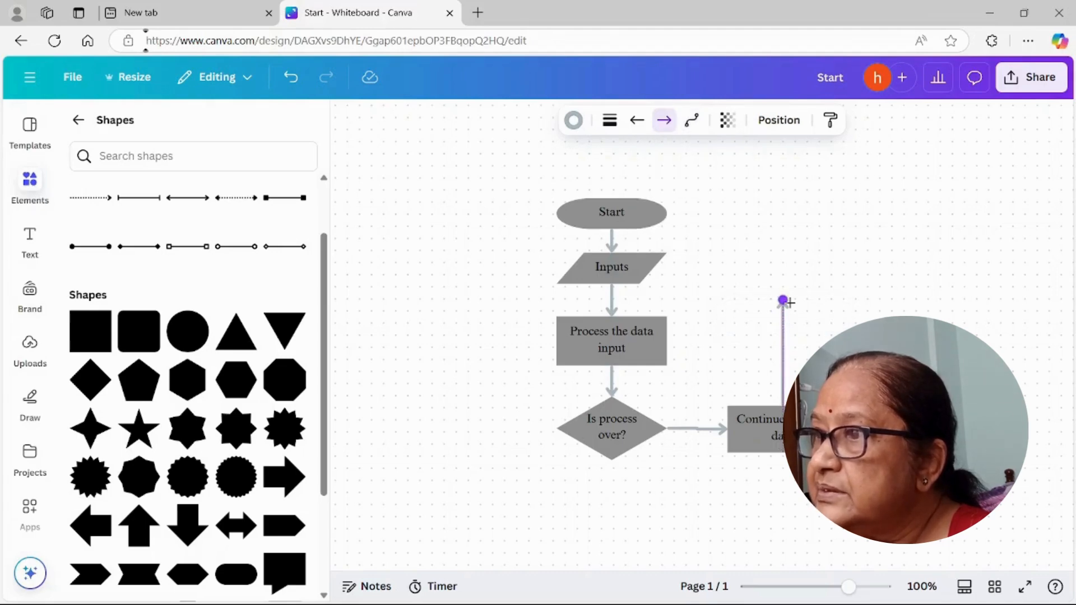
left_click_drag(782, 355, 846, 356)
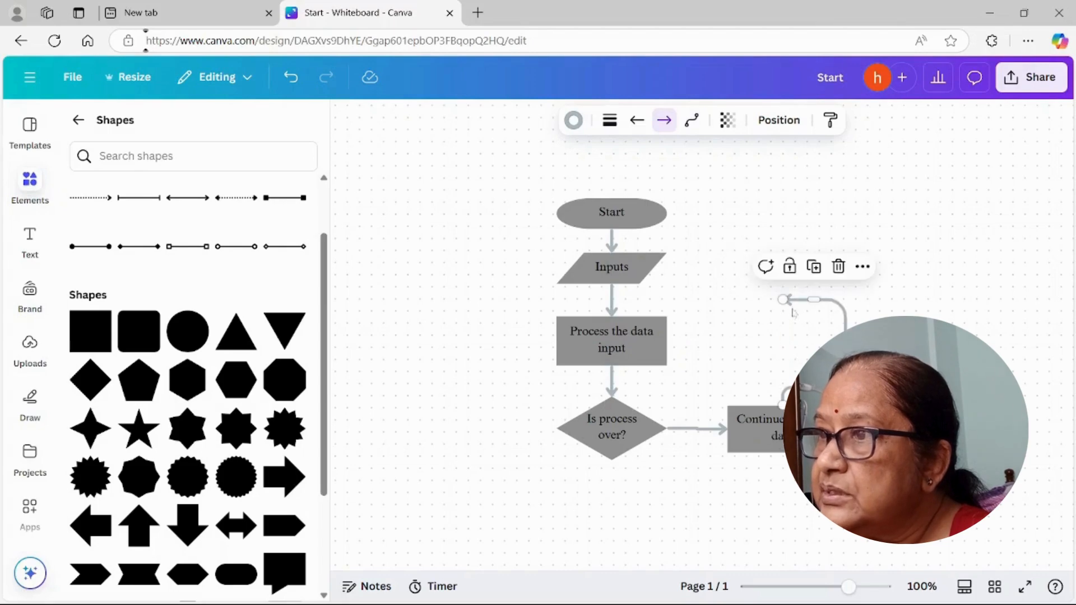
left_click_drag(783, 300, 677, 300)
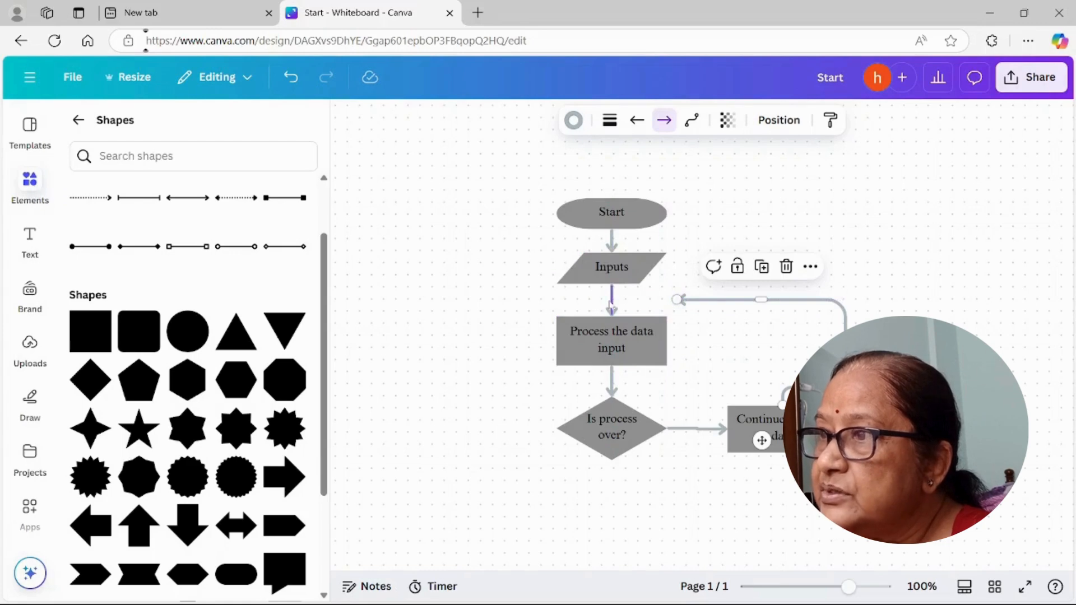
left_click(612, 303)
left_click(693, 123)
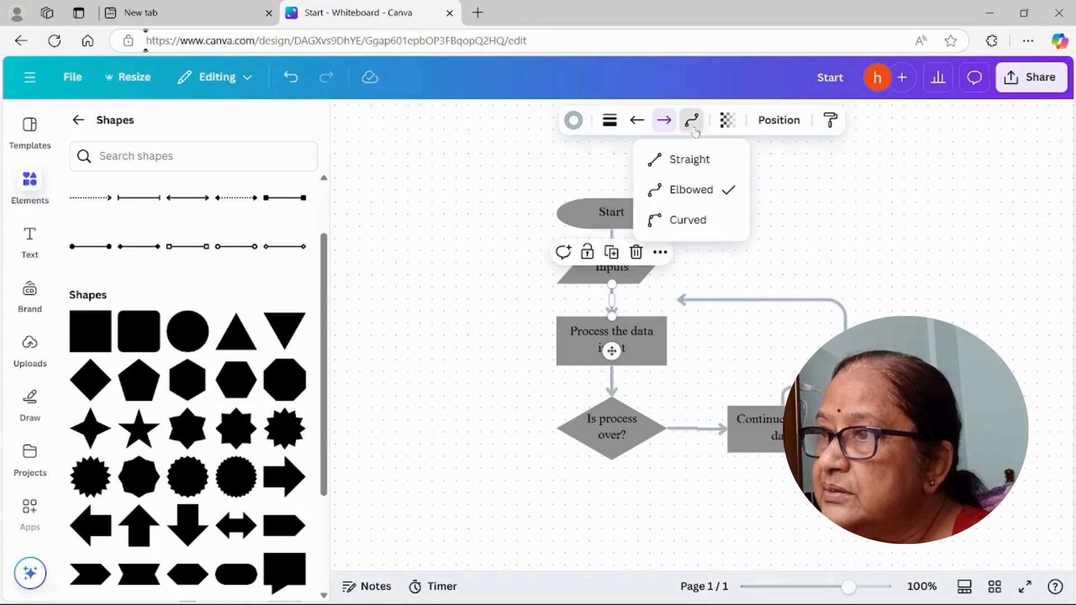
left_click(681, 301)
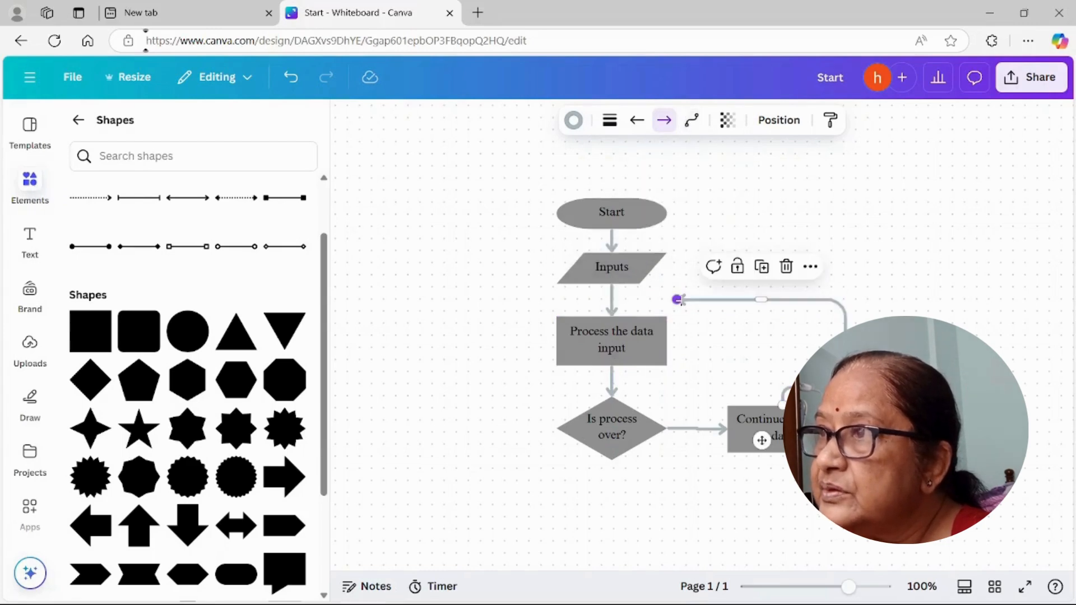
left_click(612, 301)
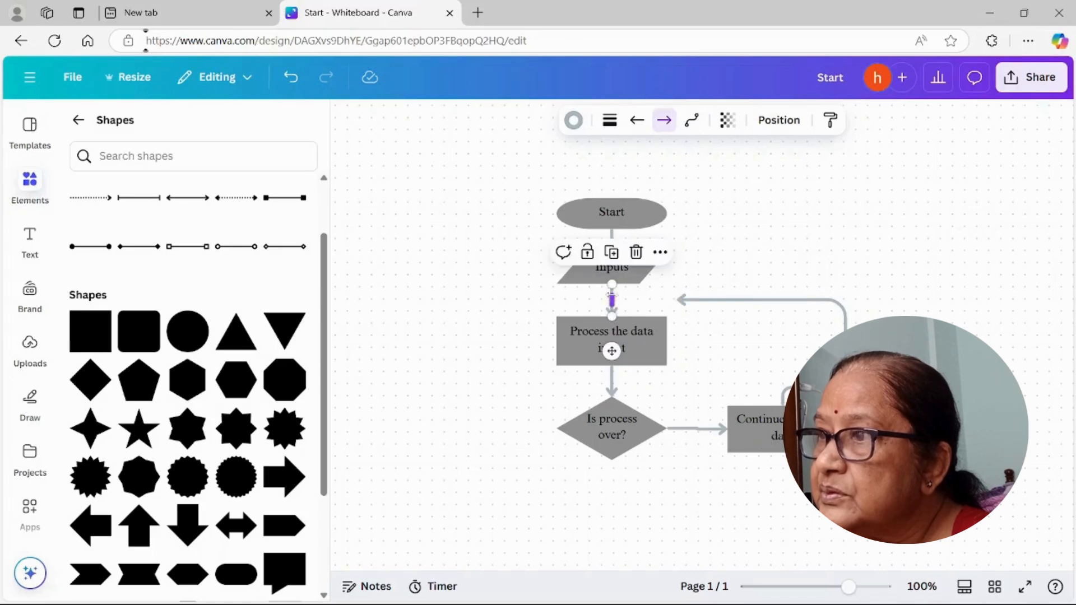
left_click(693, 124)
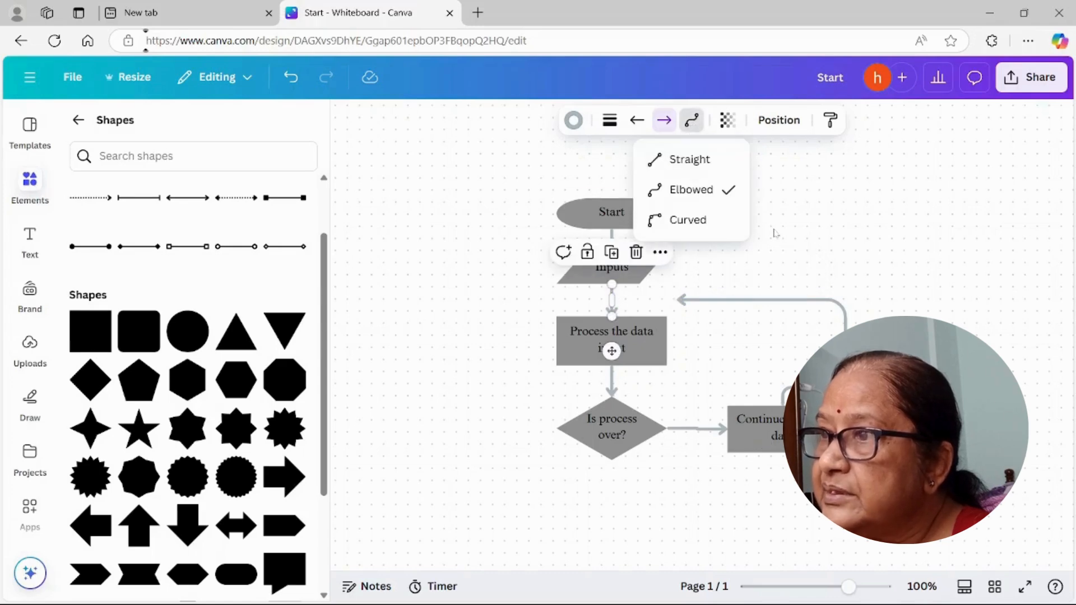
left_click(836, 254)
Step: Bring the loop arrow's head to the Inputs–process connector and straighten its vertical run above "Continue fetching data"
left_click_drag(685, 305, 621, 301)
left_click_drag(754, 435, 816, 435)
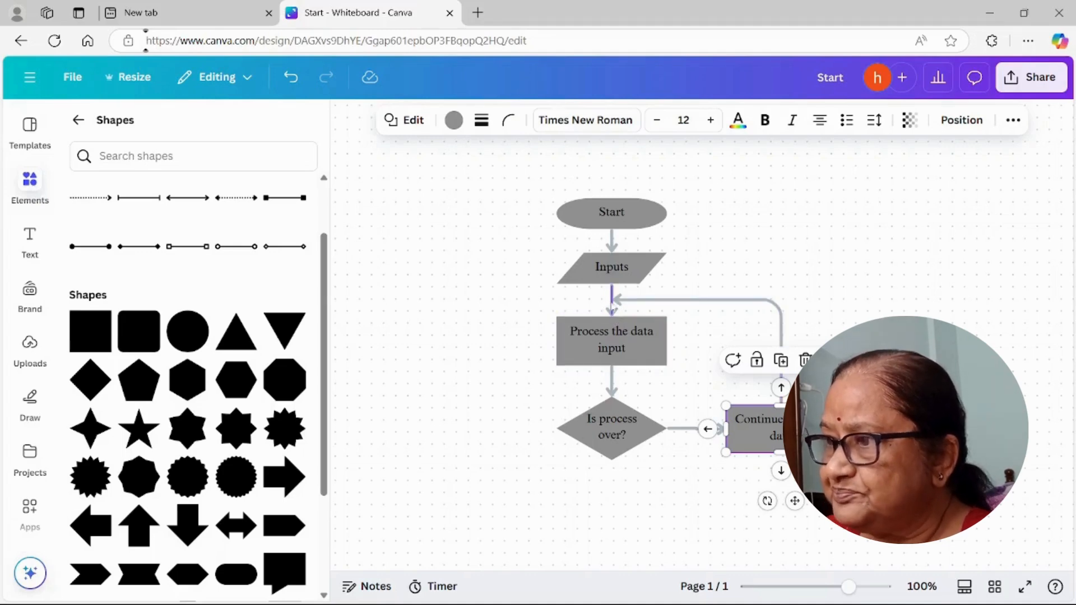
left_click(849, 378)
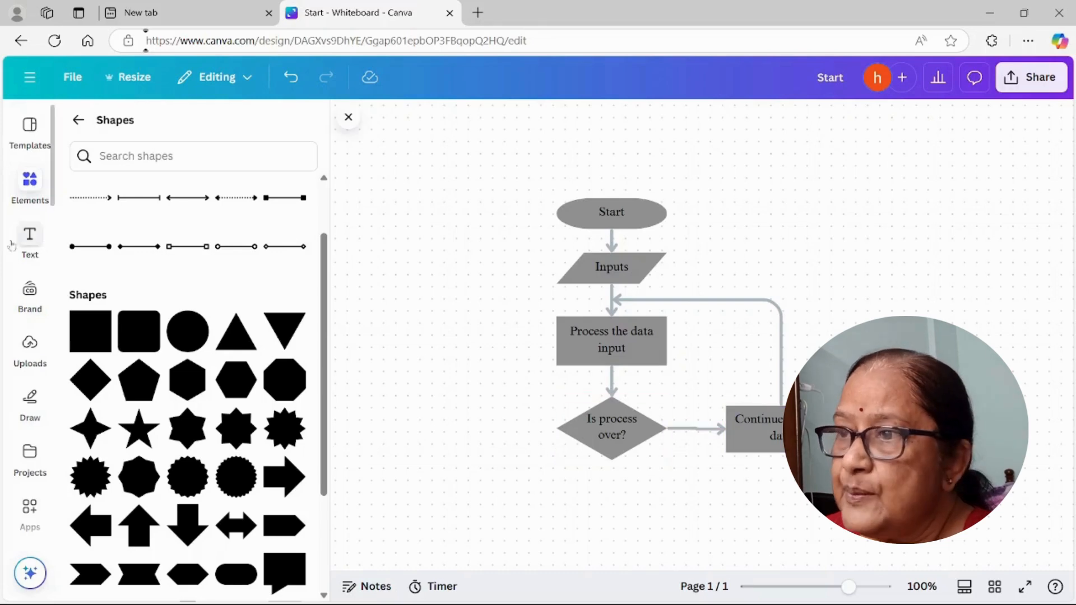
Step: Add a subheading text reading "No" and place it above the arrow from the diamond to "Continue fetching data"
left_click(33, 249)
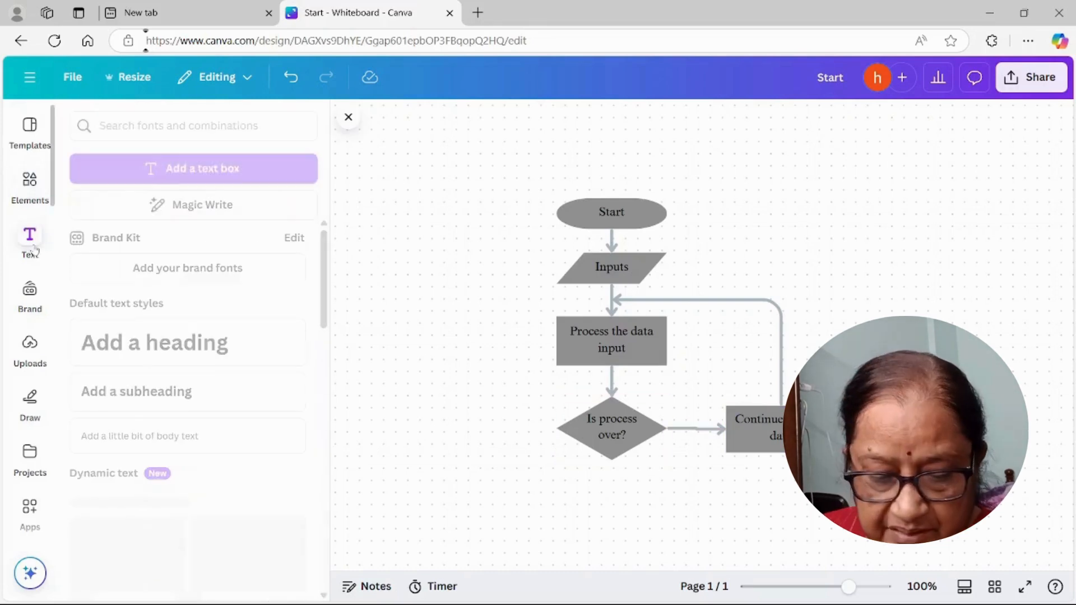
left_click(145, 402)
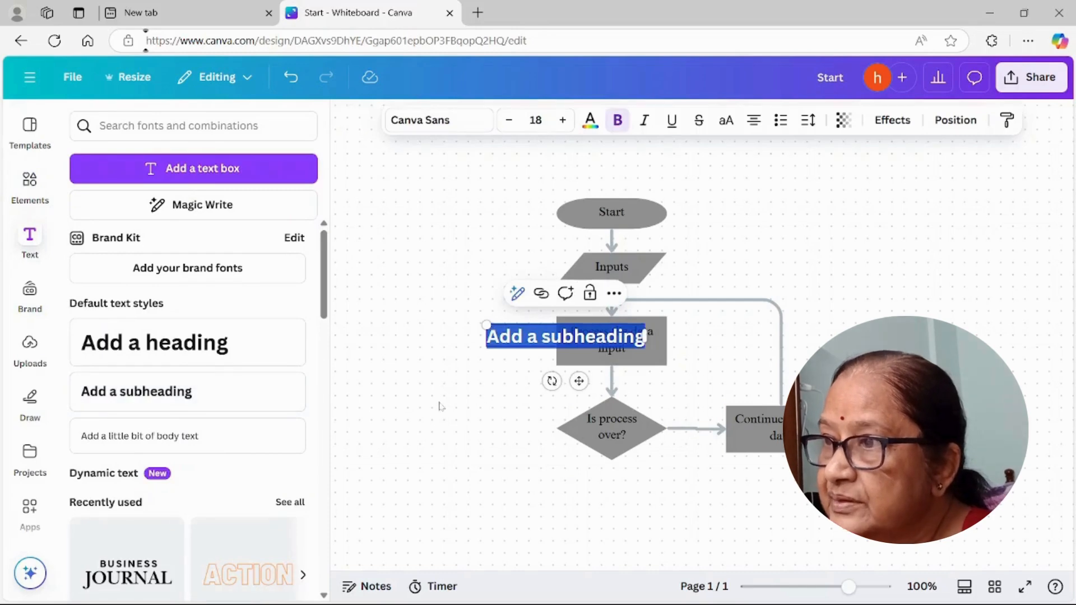
type("No")
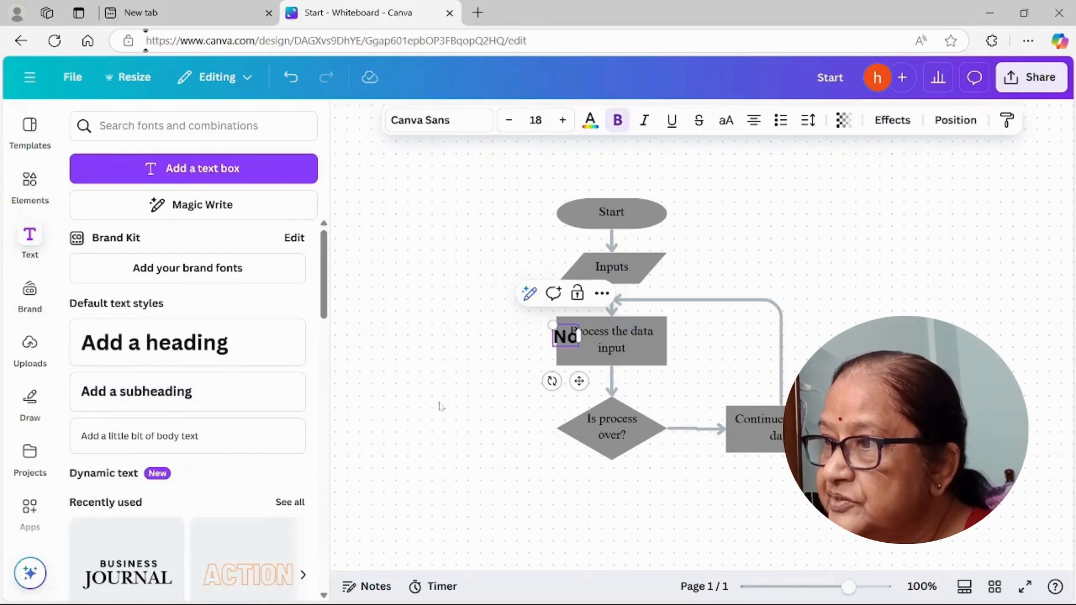
left_click_drag(579, 381, 704, 452)
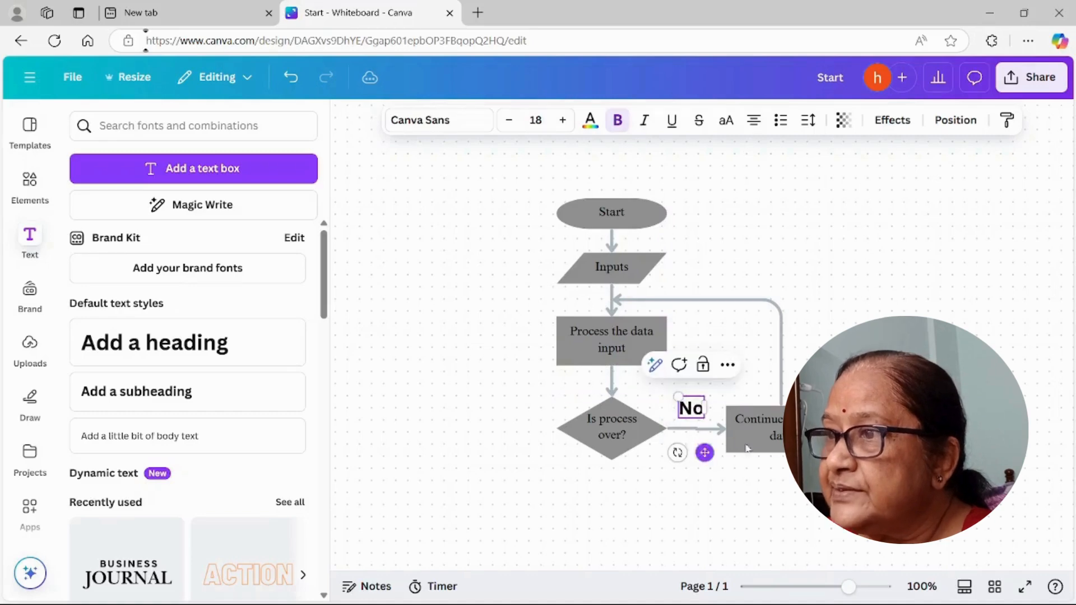
Step: Add an arrow-connected shape below the "Is process over?" diamond and change it into a right-leaning parallelogram
scroll(704, 453, "down", 1)
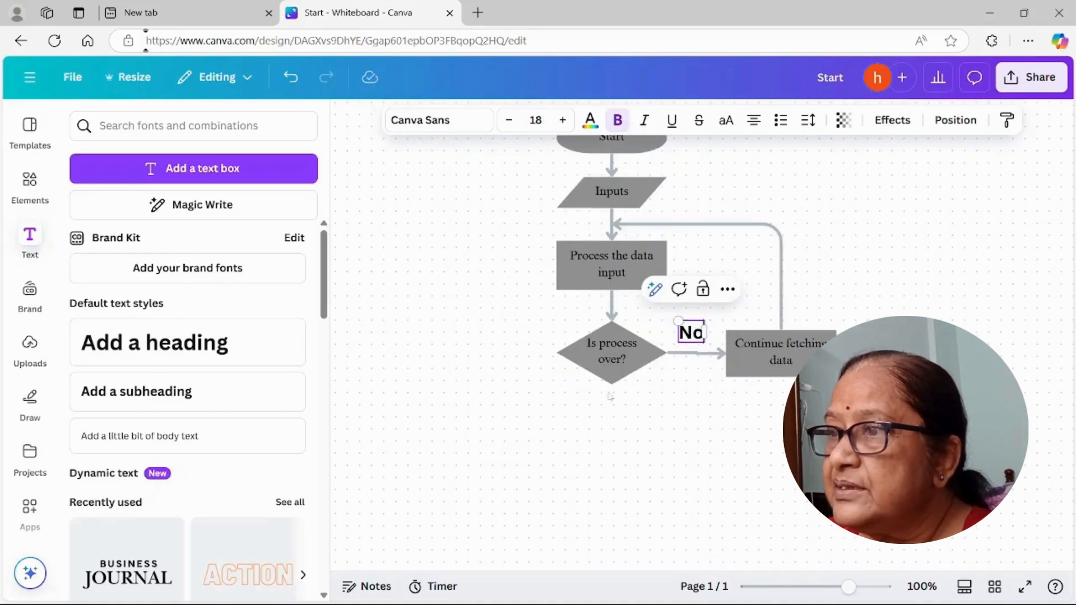
left_click(611, 372)
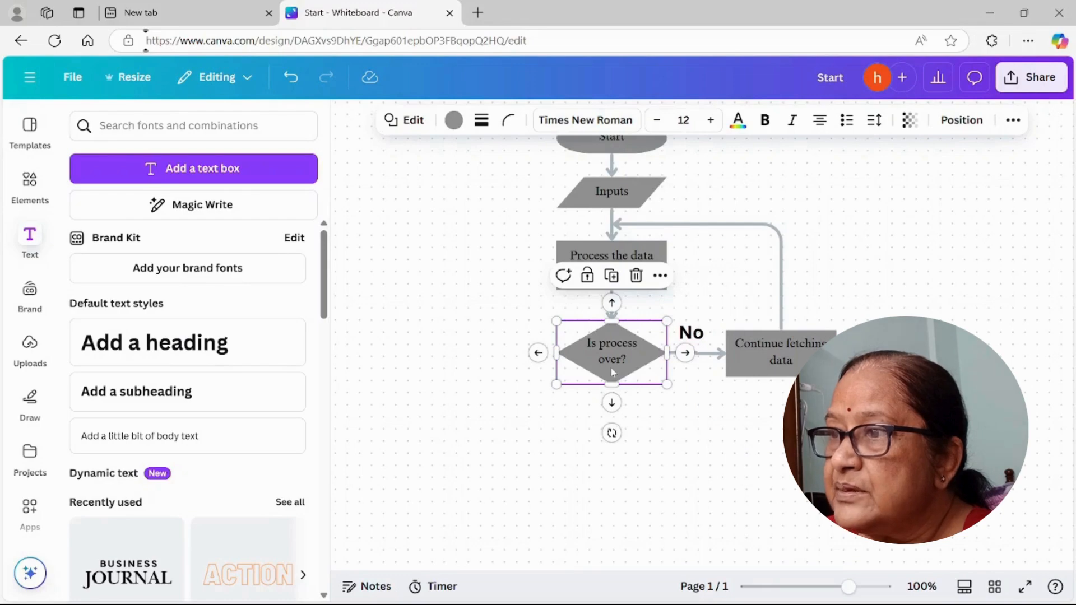
mouse_move(612, 409)
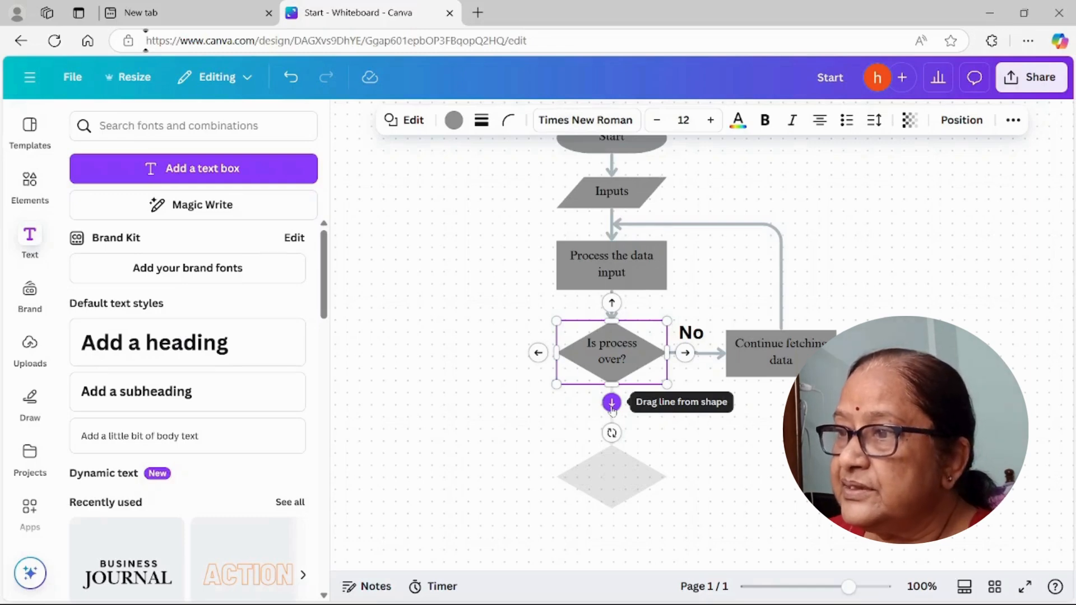
left_click(611, 404)
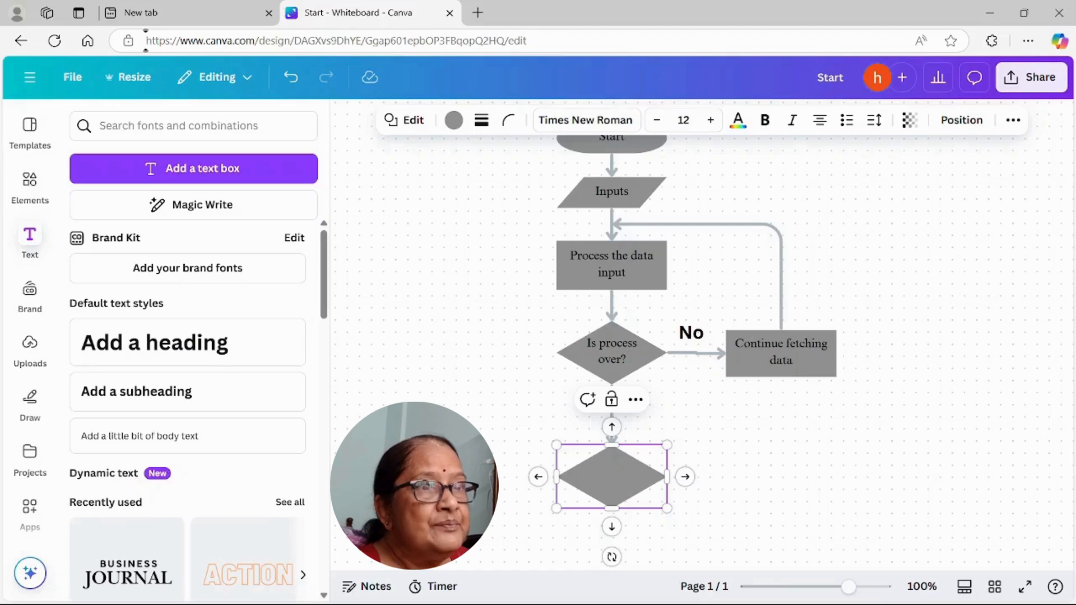
left_click(405, 119)
left_click(113, 203)
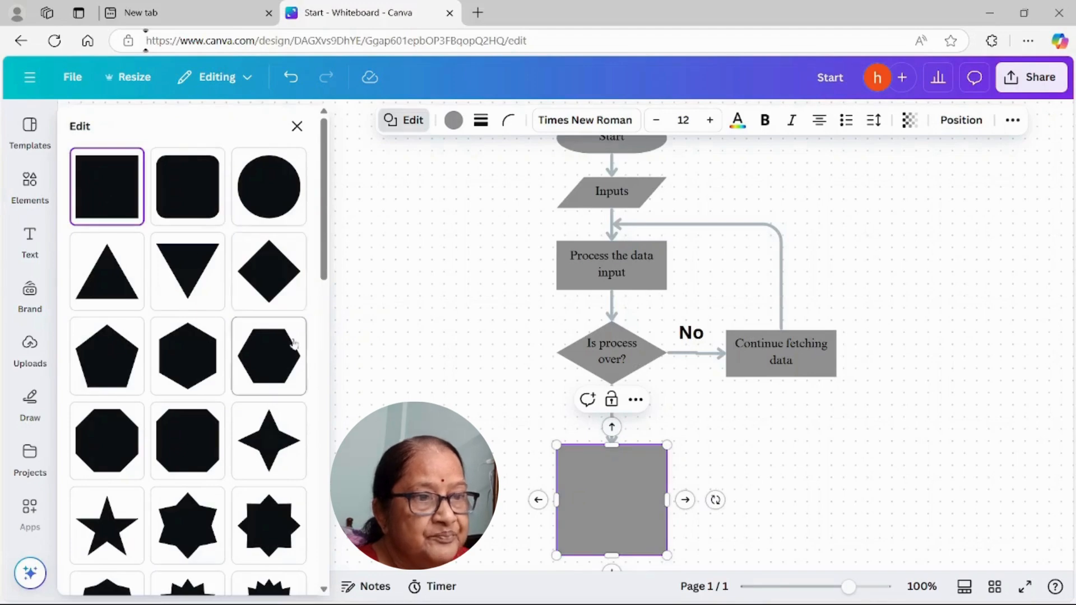
scroll(299, 359, "down", 5)
scroll(299, 359, "down", 4)
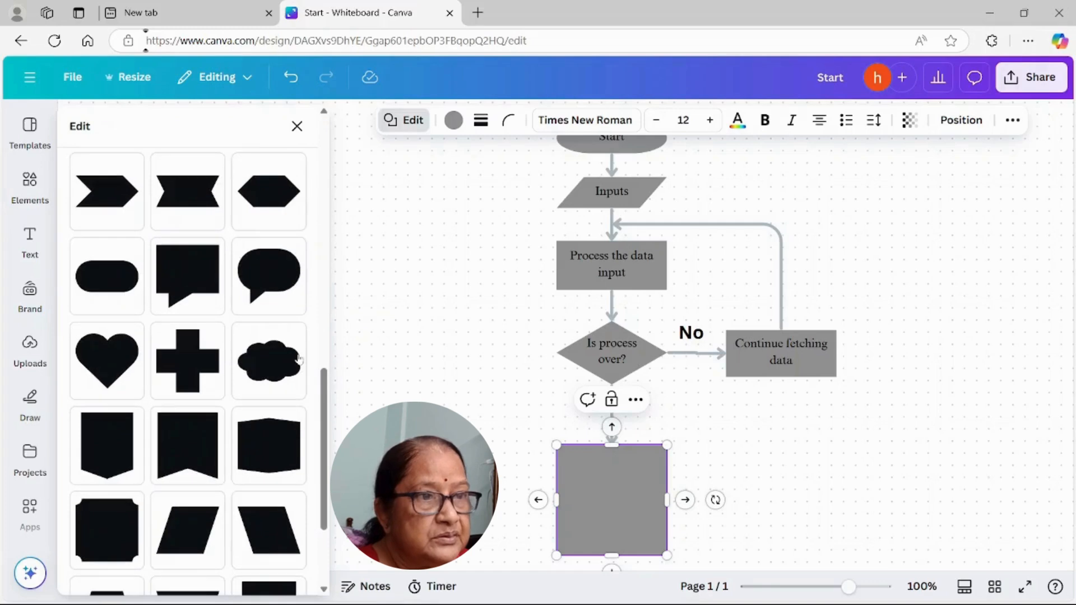
scroll(268, 506, "down", 3)
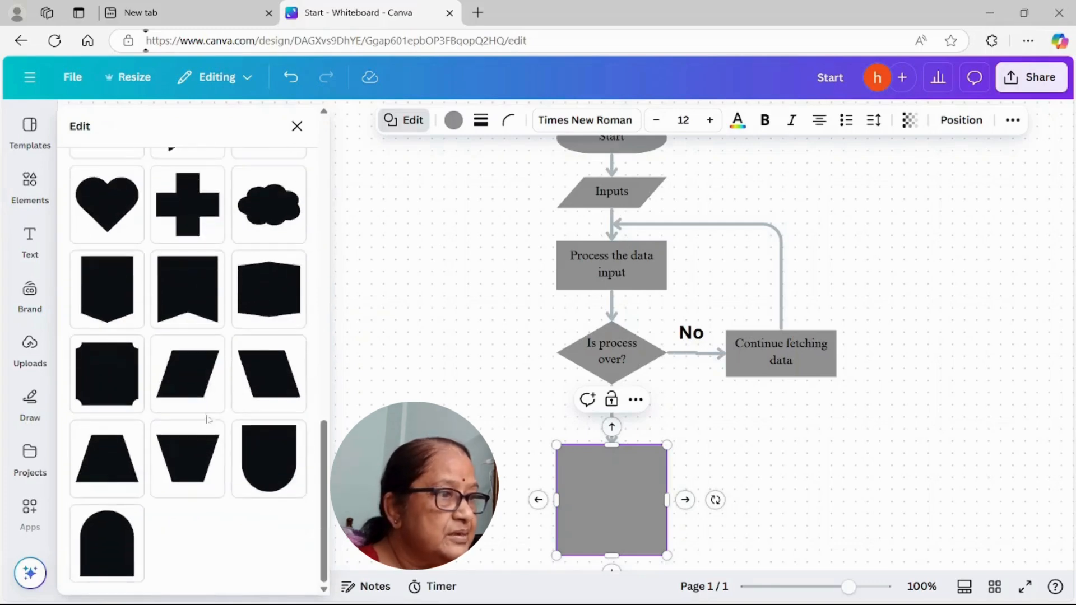
left_click(202, 371)
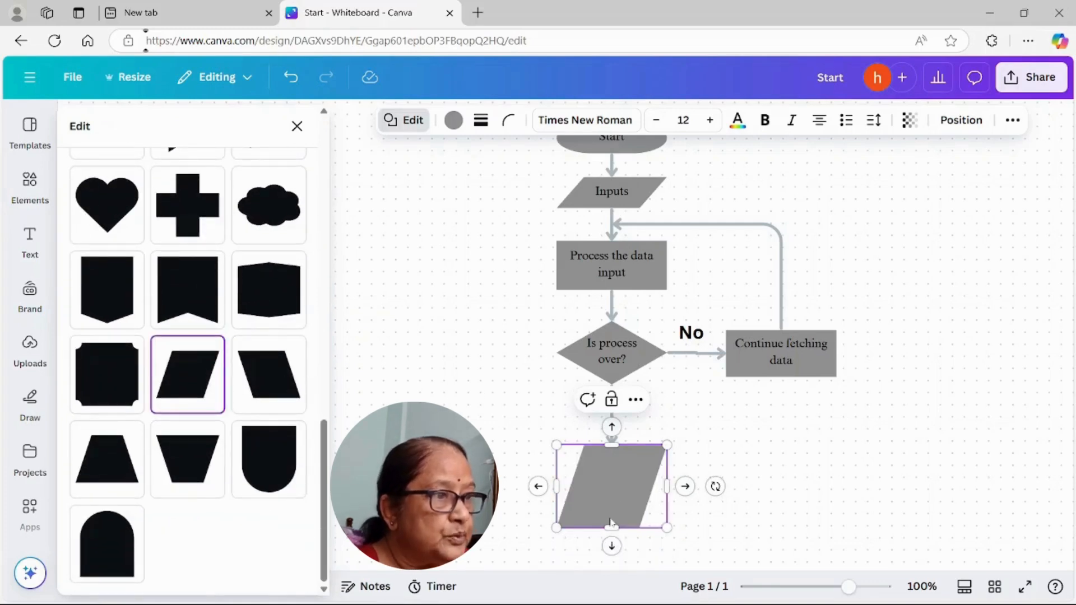
Step: Label the new parallelogram "Output", flatten it and bring it closer to the diamond
left_click_drag(611, 527, 610, 492)
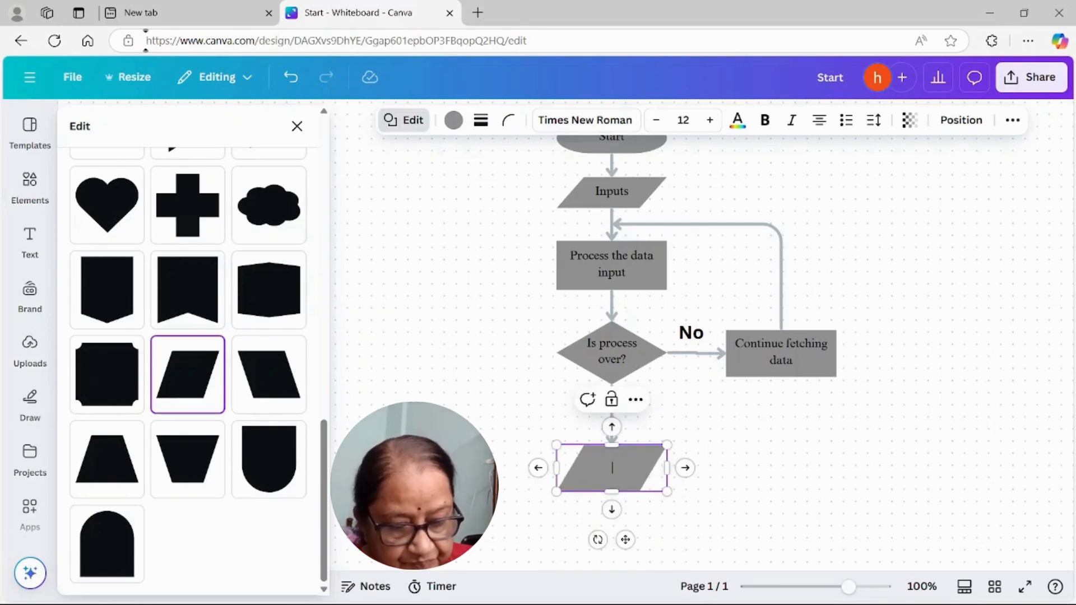
type("utput")
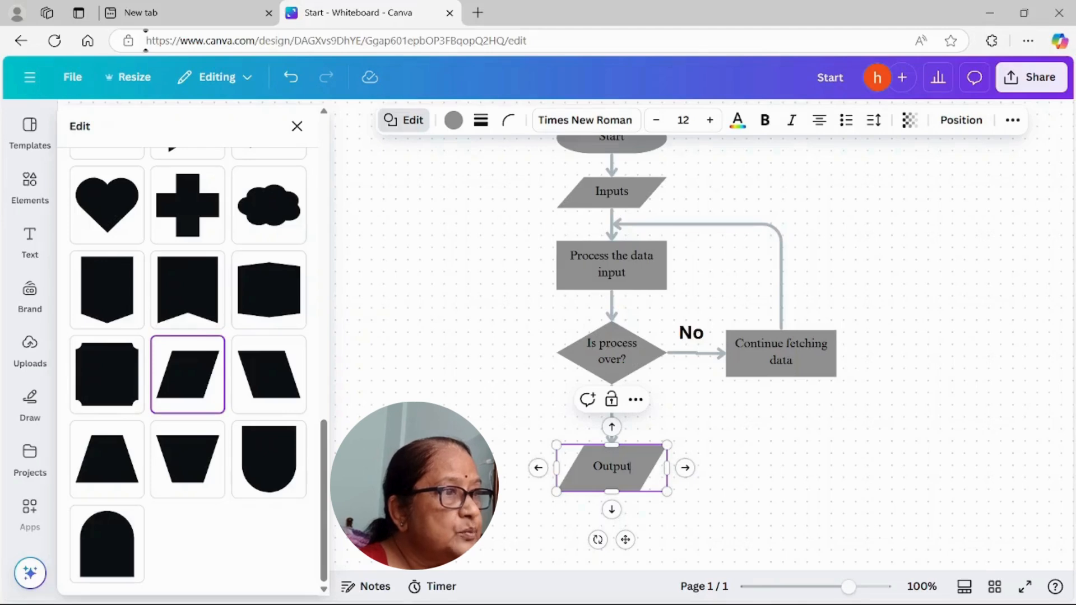
scroll(645, 409, "down", 2)
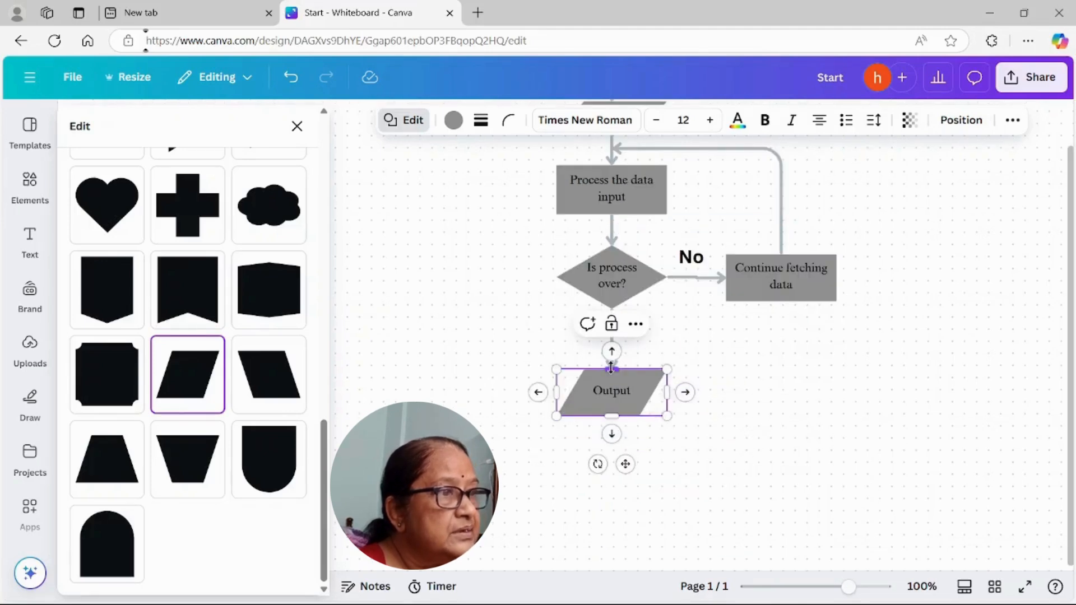
left_click_drag(612, 368, 611, 339)
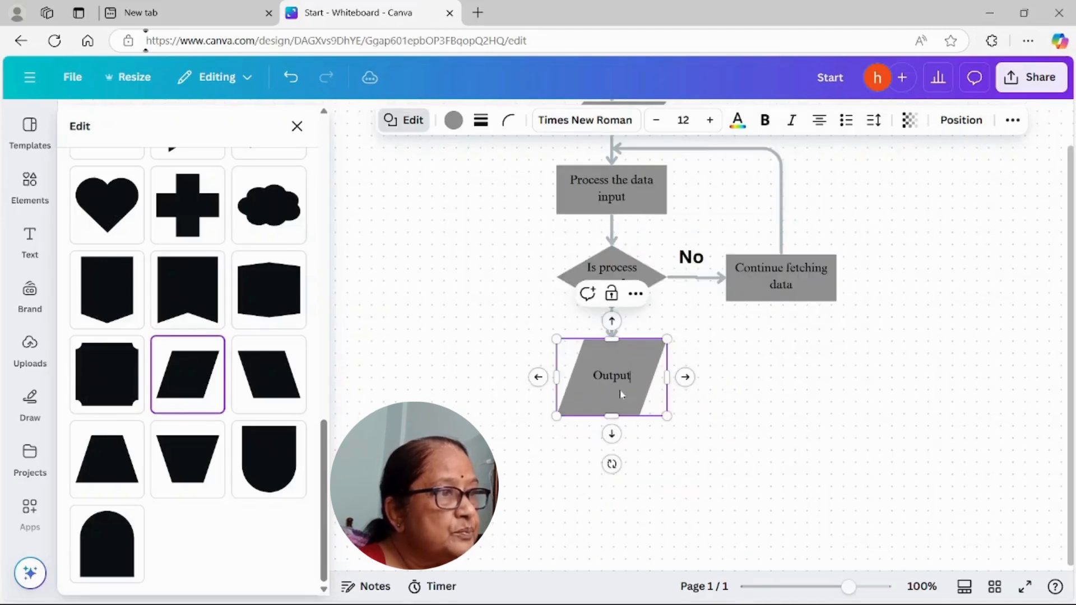
left_click_drag(612, 417, 626, 384)
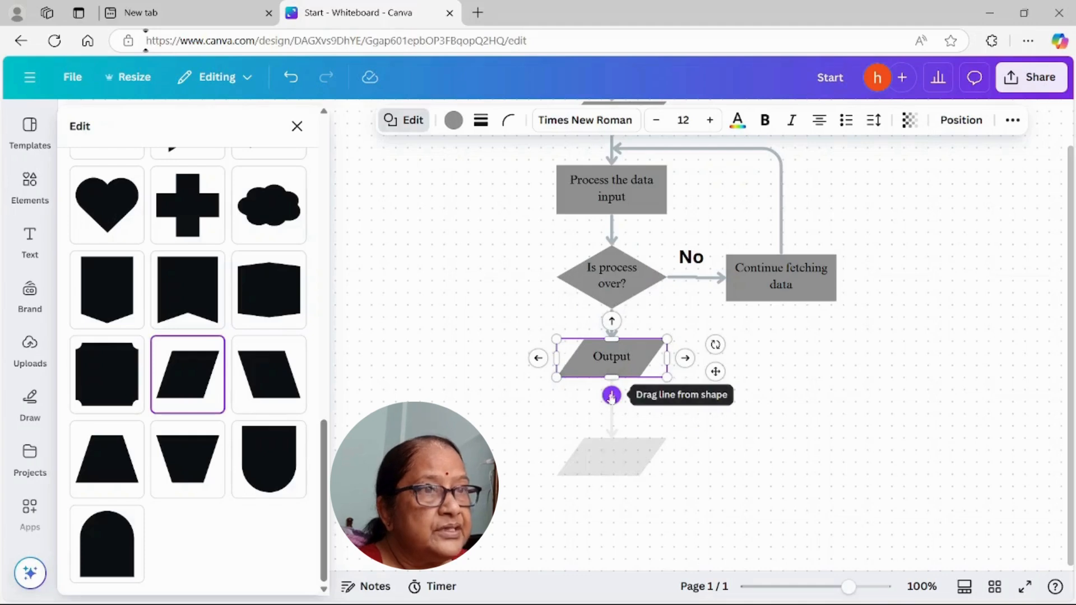
Step: Add an arrow-connected shape below the "Output" parallelogram and change it into a pill shape with fully rounded ends
left_click(612, 392)
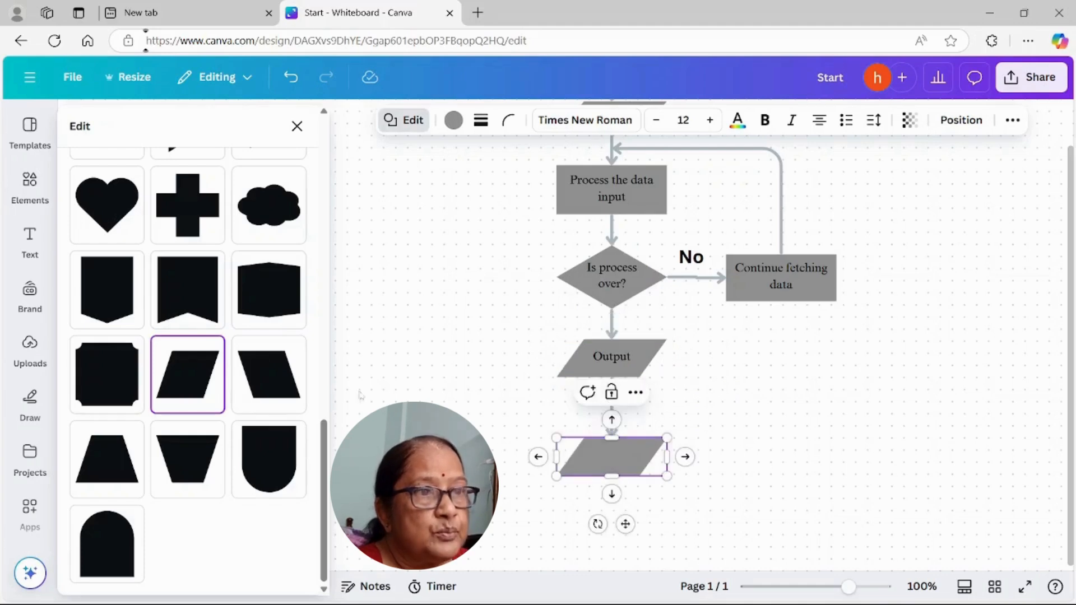
scroll(294, 404, "up", 2)
scroll(294, 404, "up", 10)
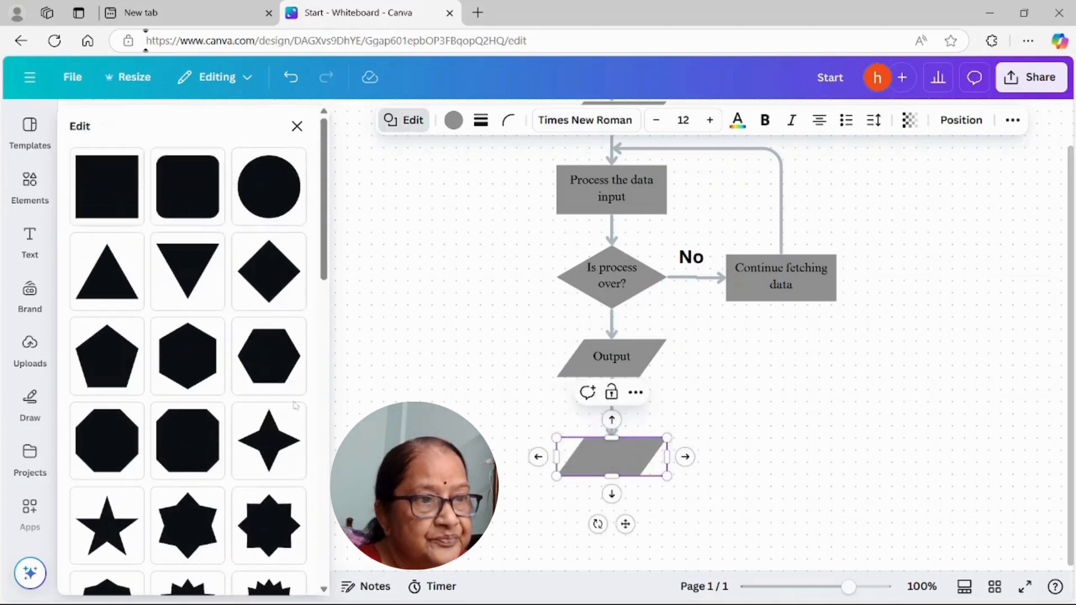
scroll(266, 407, "down", 8)
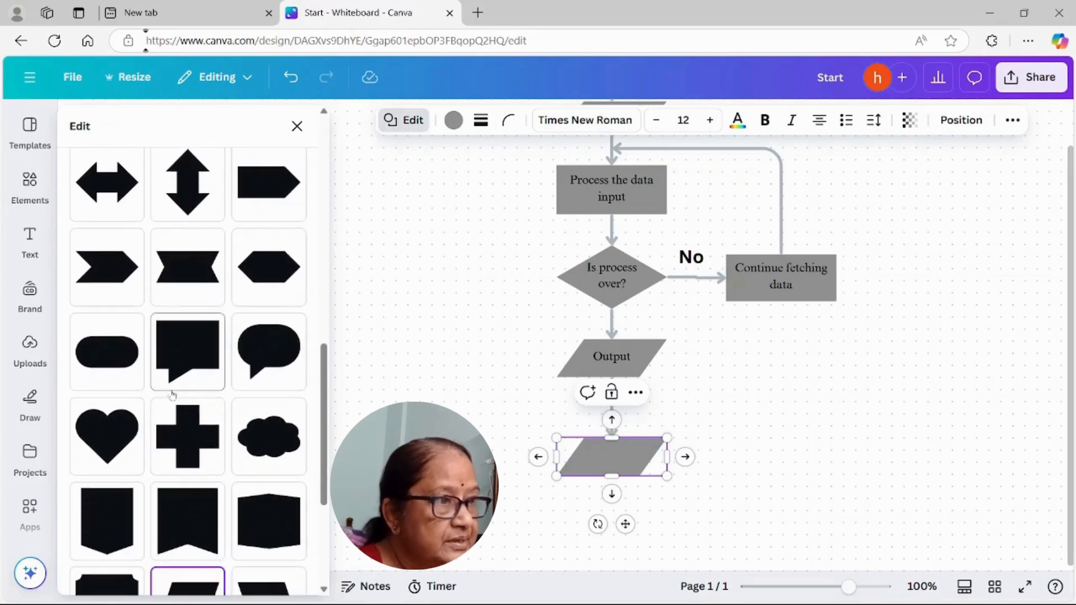
left_click(108, 354)
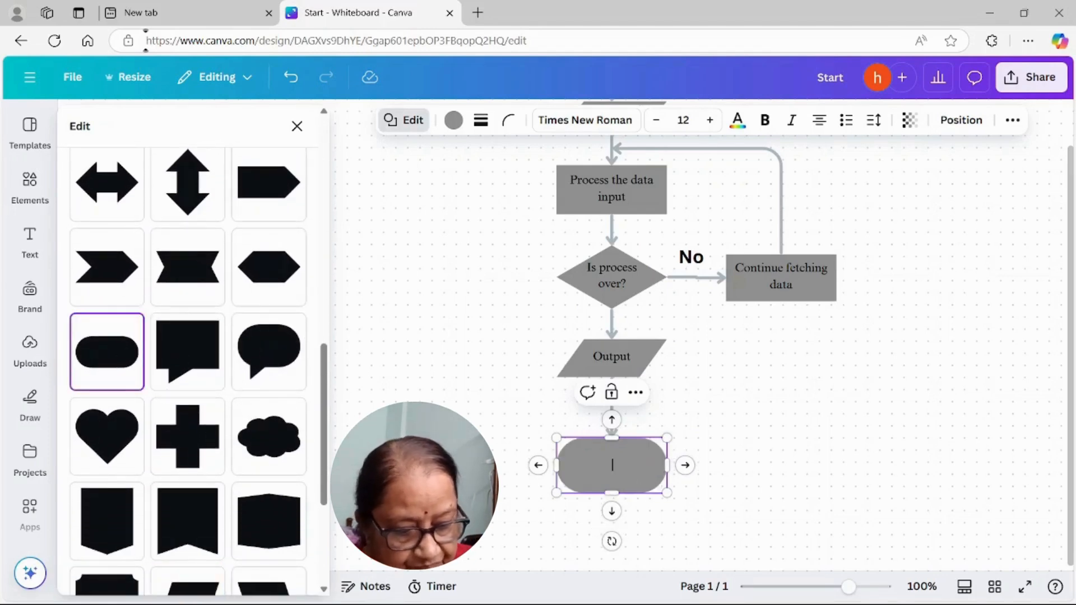
Step: Label the new pill shape "Stop" and reduce its height slightly
type("t")
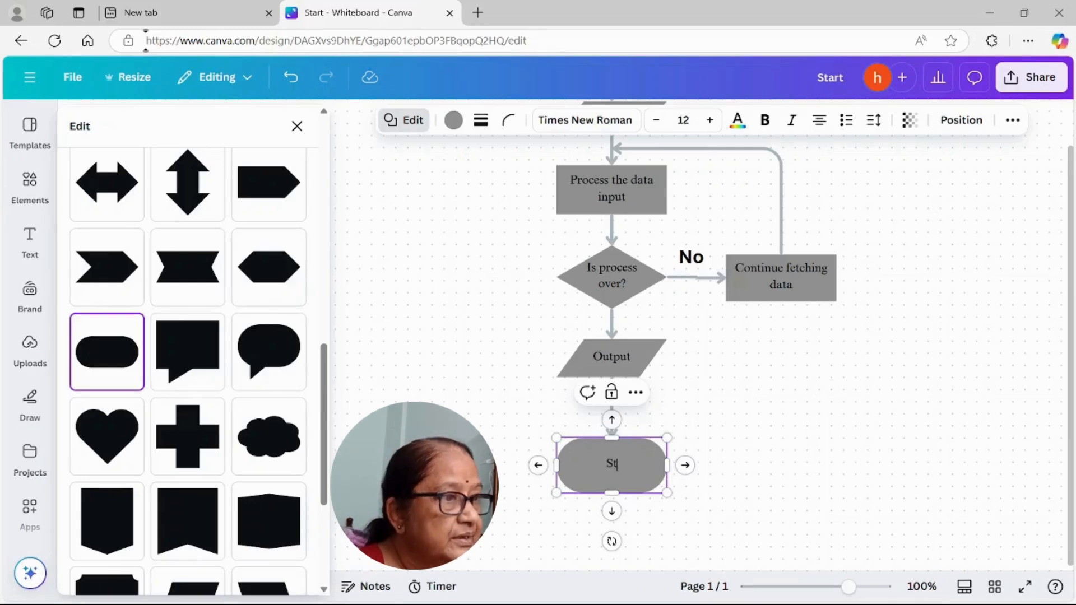
type("op")
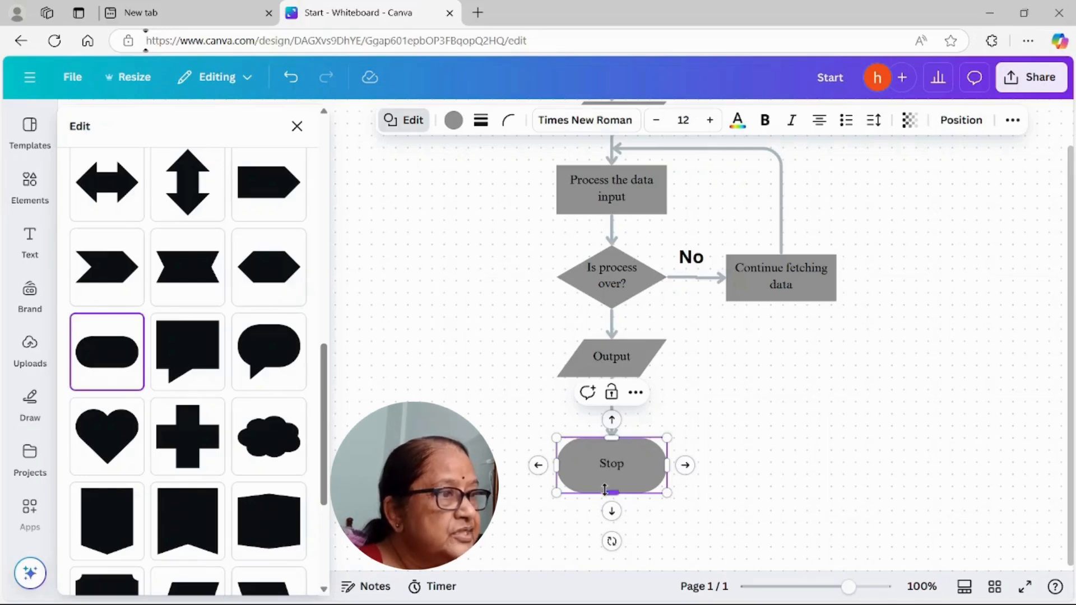
left_click_drag(615, 487, 615, 478)
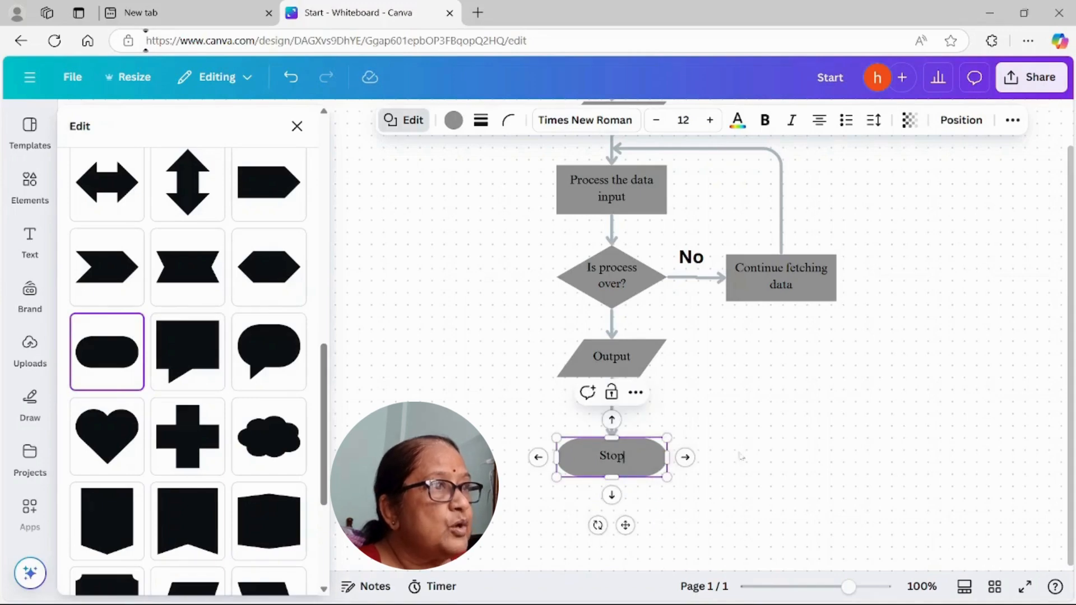
Step: Fill the "Stop" shape with the light red solid colour
scroll(768, 452, "up", 5)
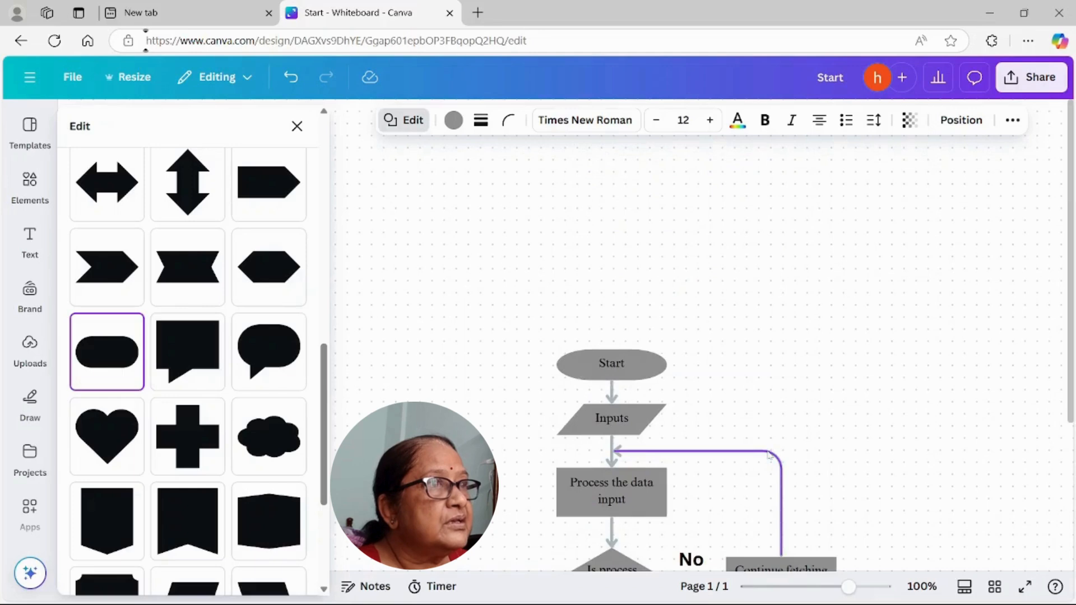
left_click(639, 377)
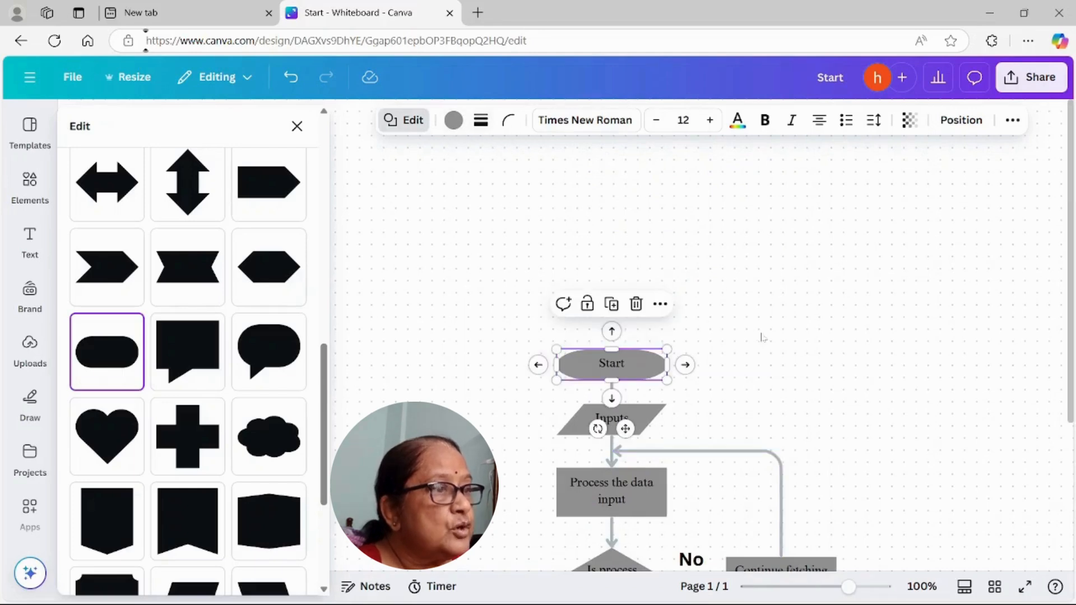
scroll(756, 332, "down", 5)
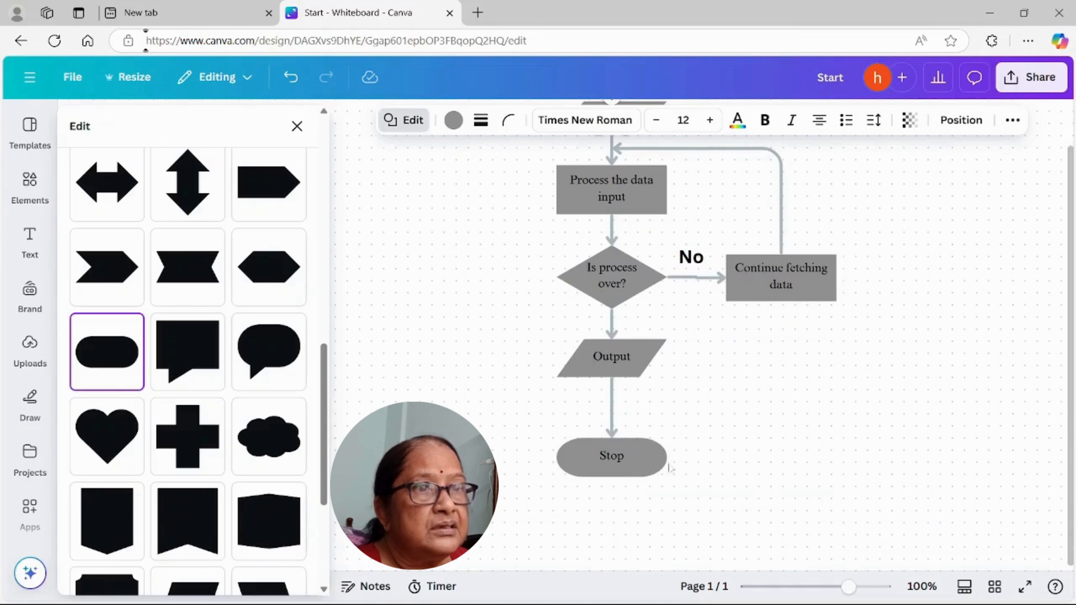
left_click(646, 472)
left_click(453, 120)
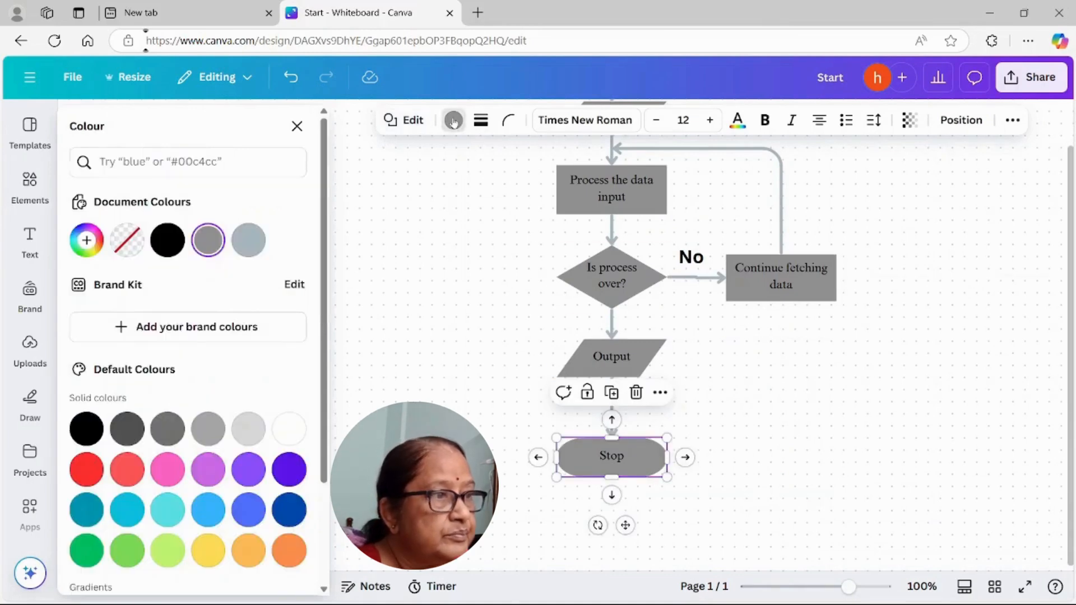
left_click(125, 472)
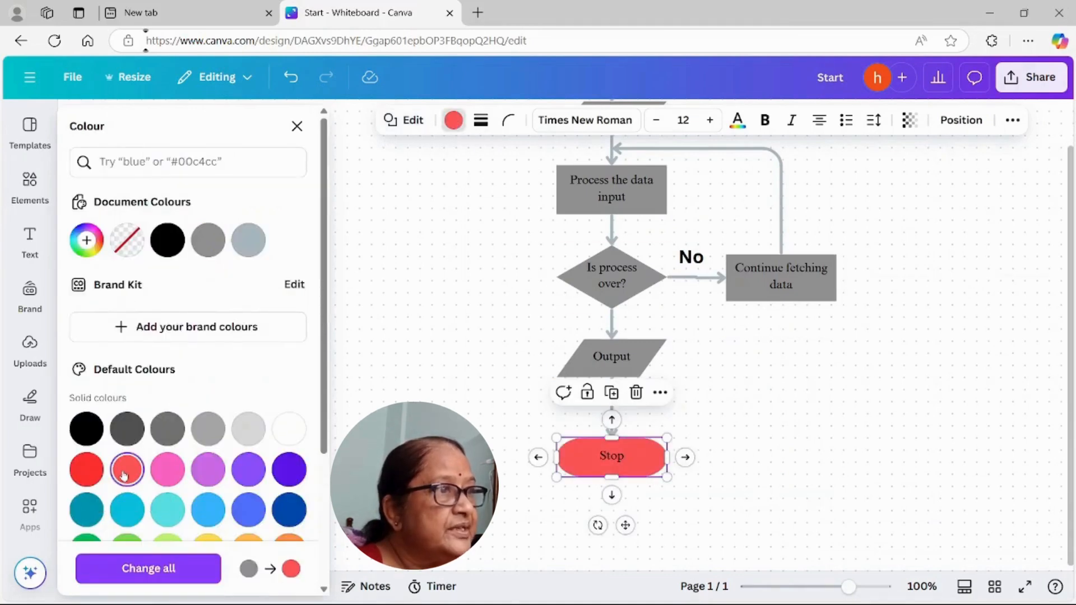
left_click(829, 481)
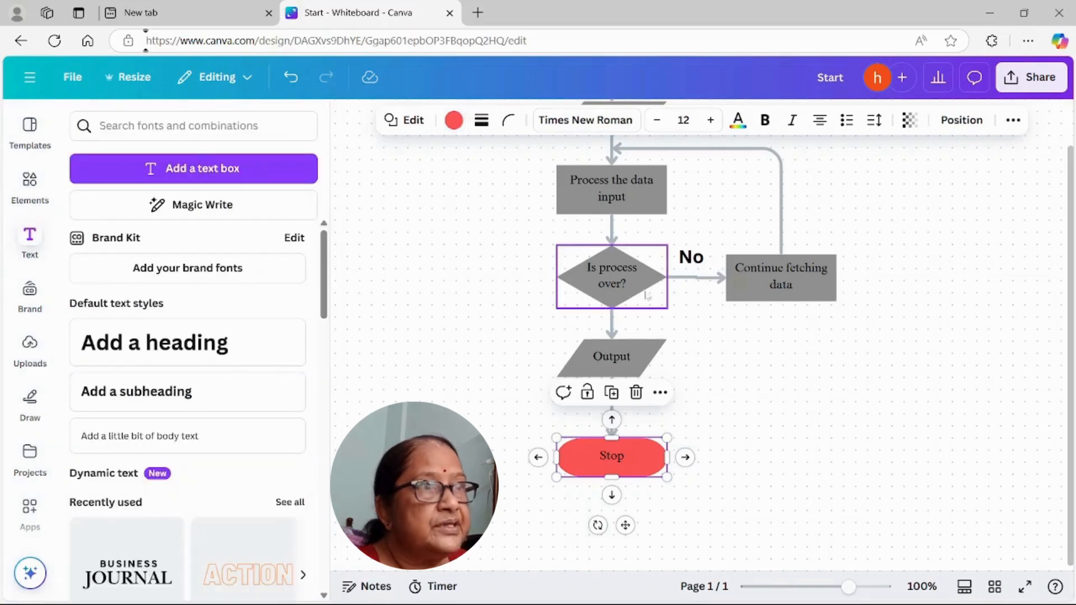
Step: Fill the "Is process over?" diamond with the dark blue solid colour
left_click(632, 285)
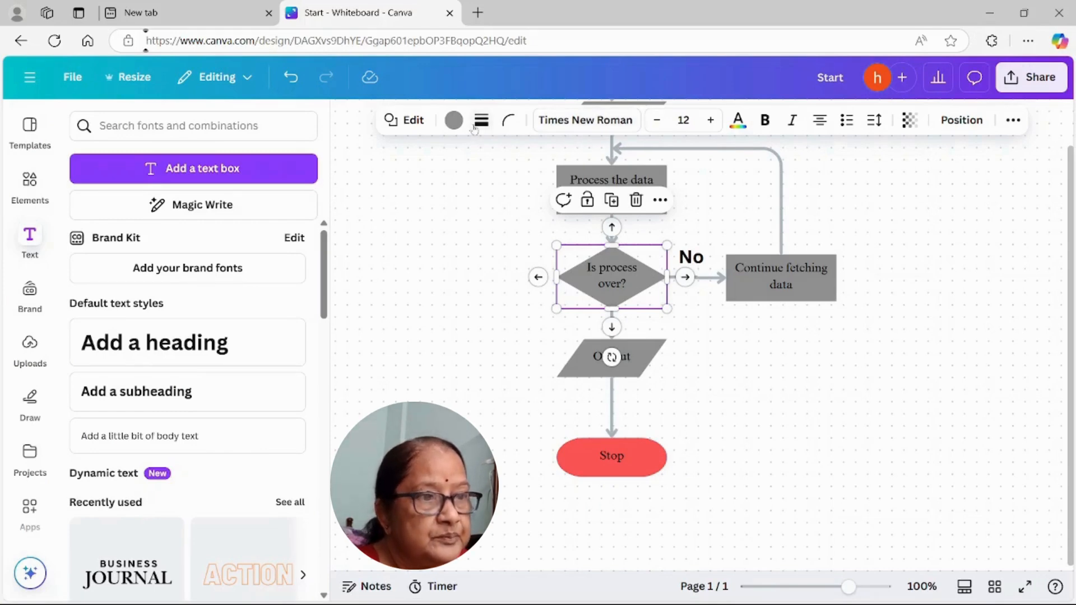
left_click(454, 120)
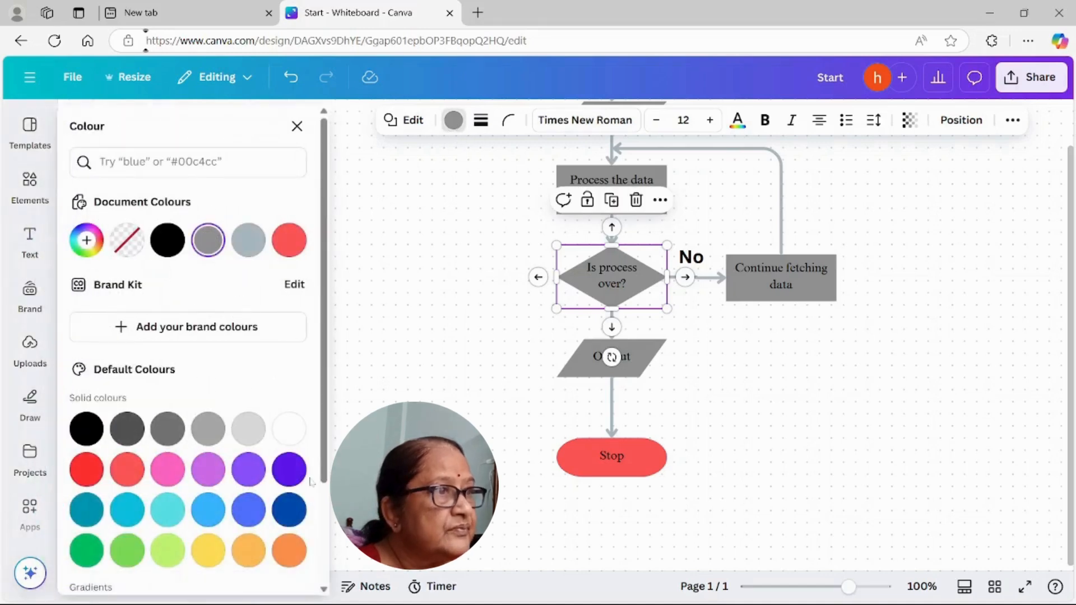
left_click(288, 509)
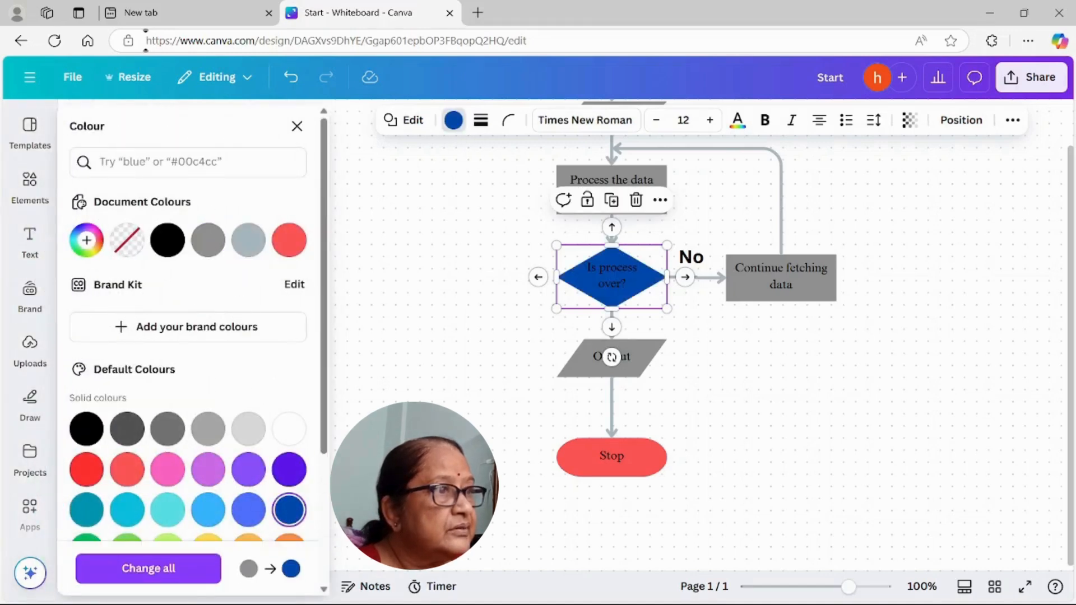
Step: Set the text colour of the "Is process over?" label to white and deselect the diamond
left_click(612, 284)
left_click_drag(626, 284, 584, 262)
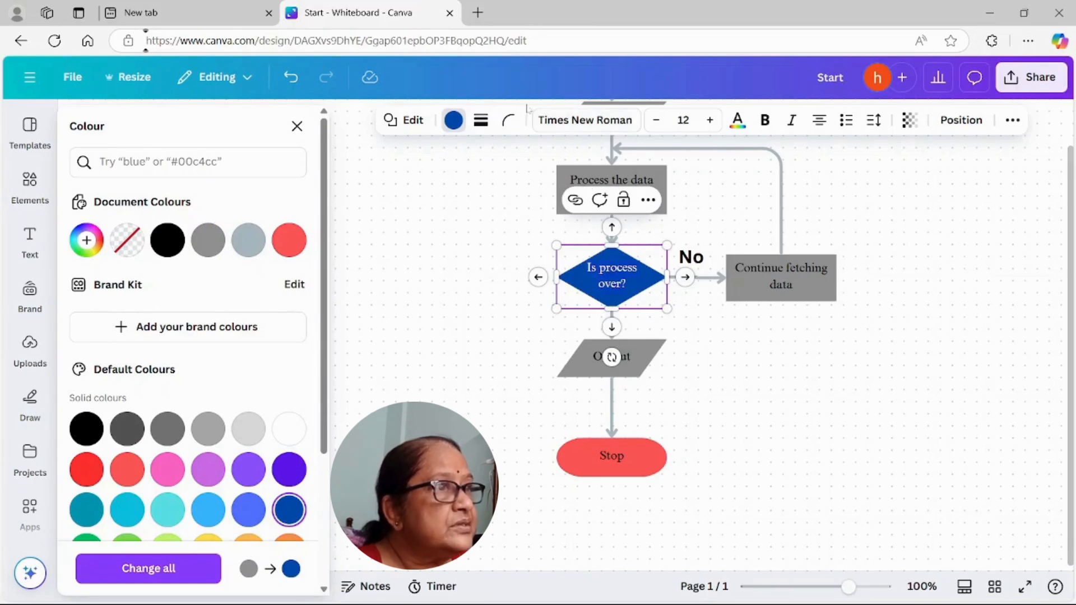
left_click(742, 129)
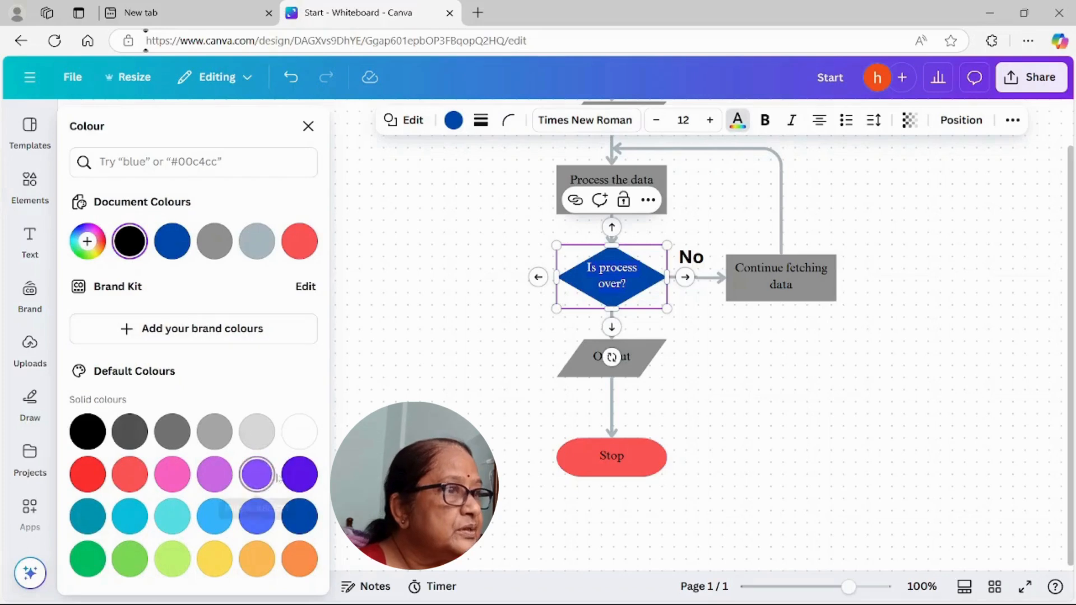
left_click(300, 431)
key("Escape")
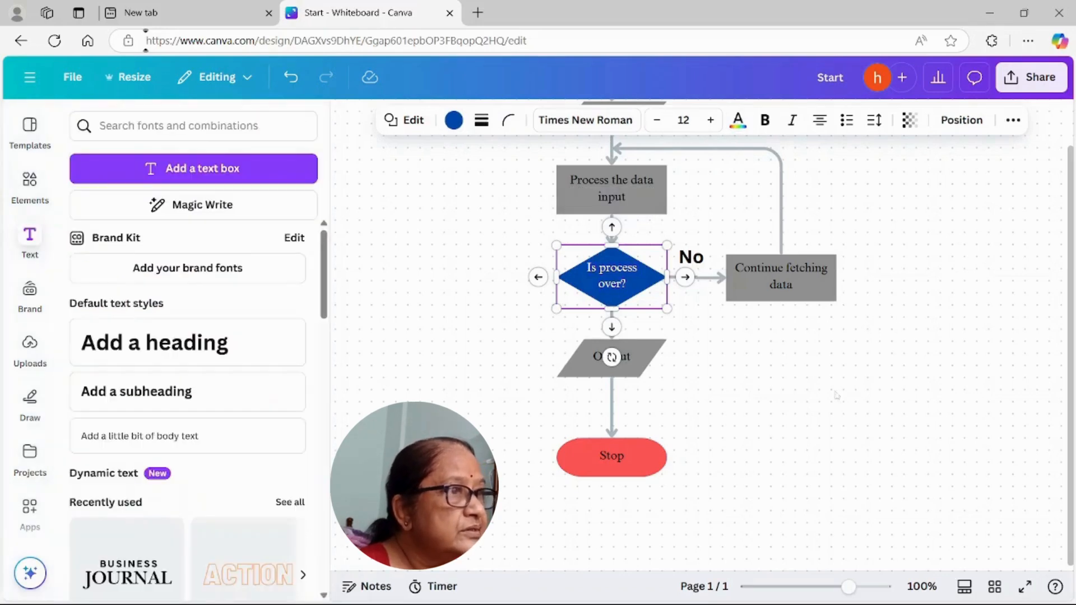
scroll(745, 441, "up", 3)
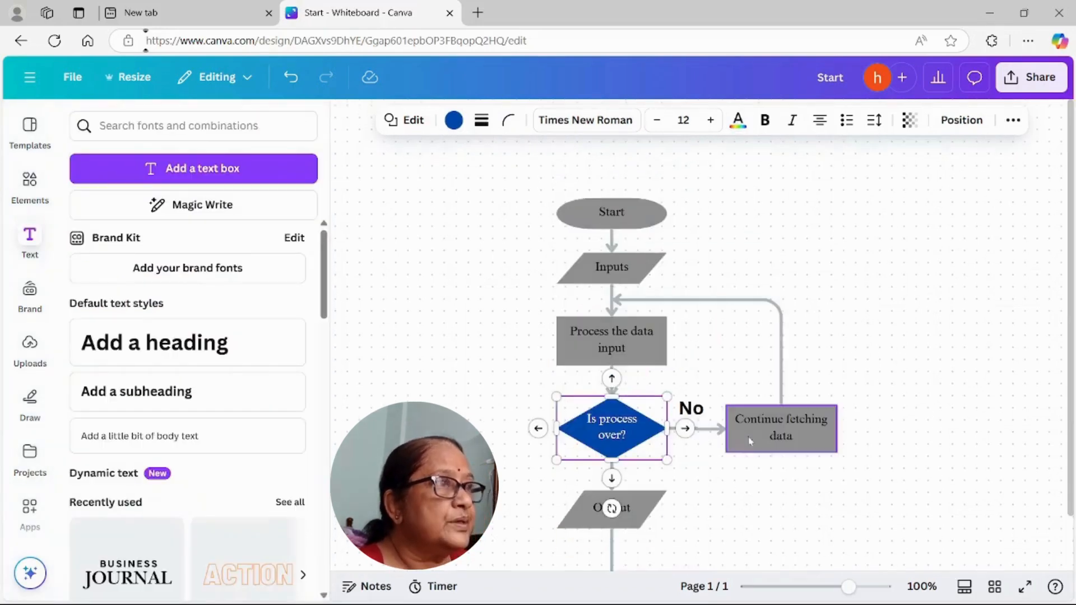
left_click(970, 290)
scroll(973, 281, "down", 3)
scroll(973, 282, "up", 2)
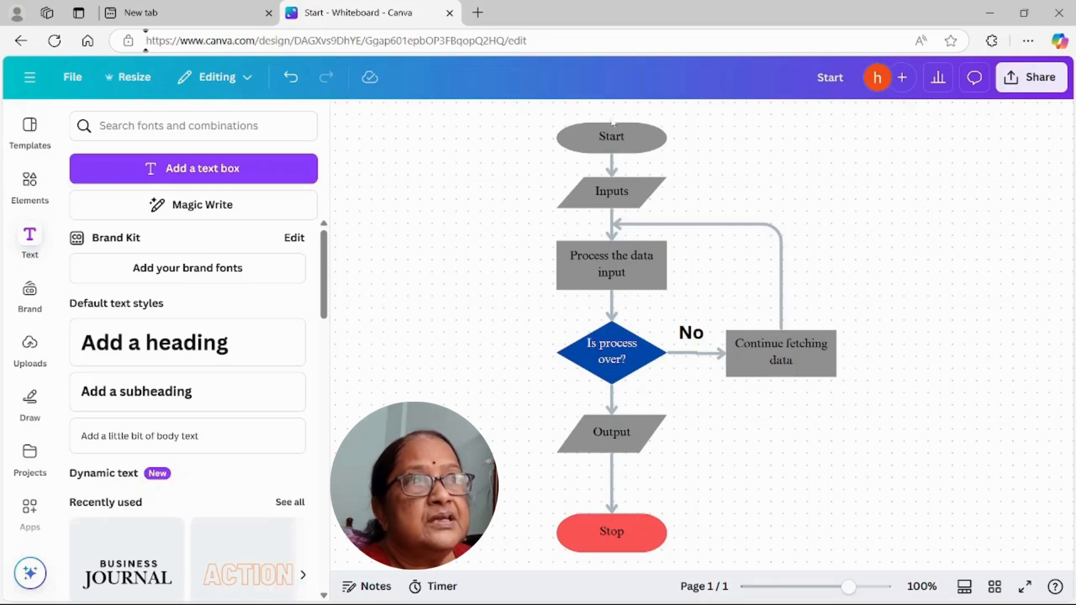
Step: Create a resized copy of the design at a custom size of 8 × 11 in and open the copy
left_click(135, 78)
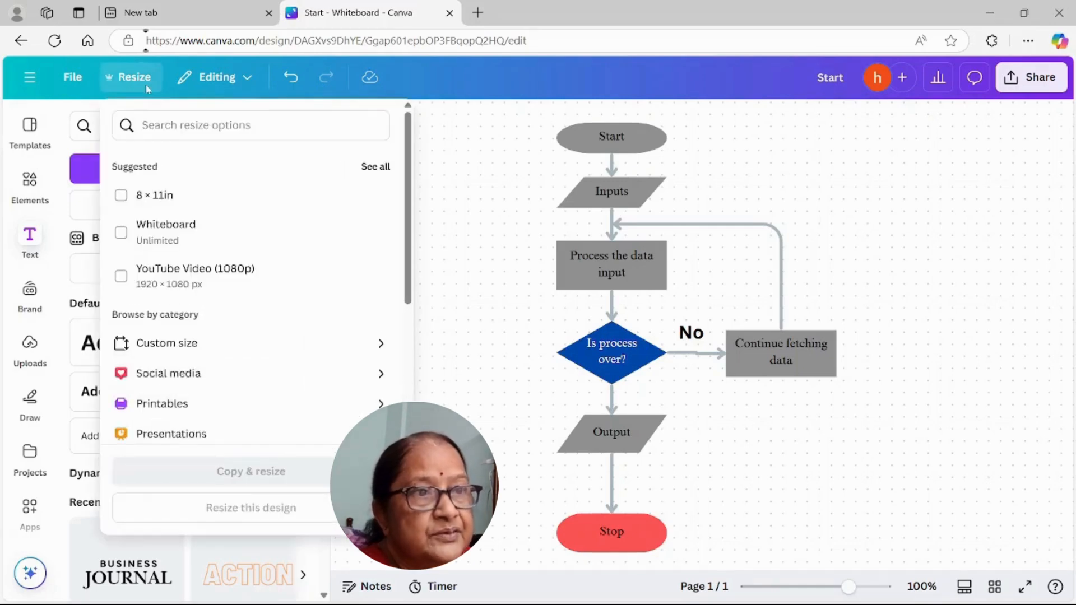
left_click(159, 351)
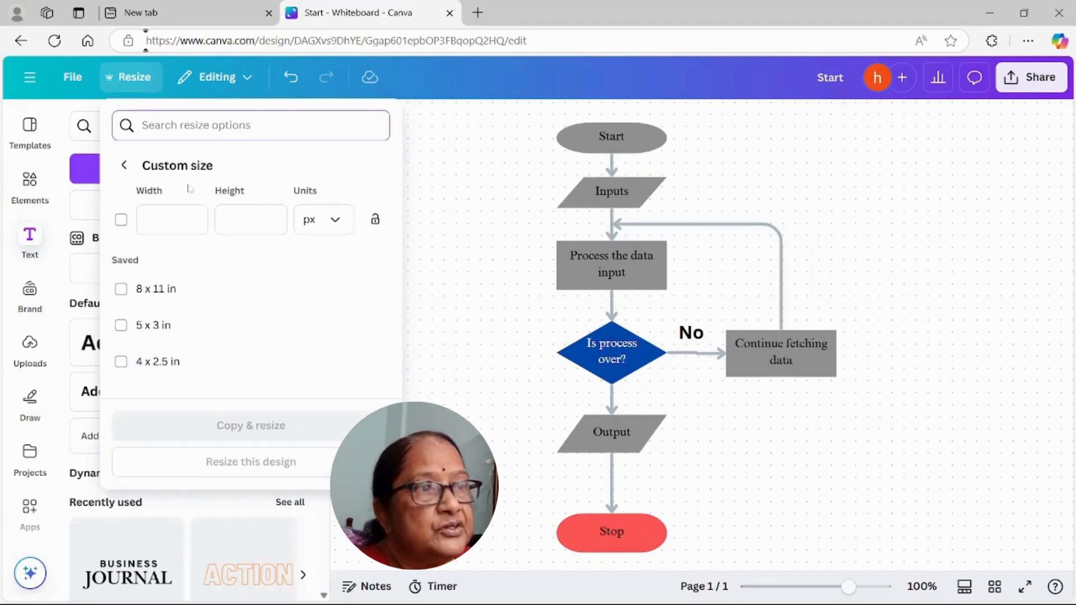
left_click(336, 220)
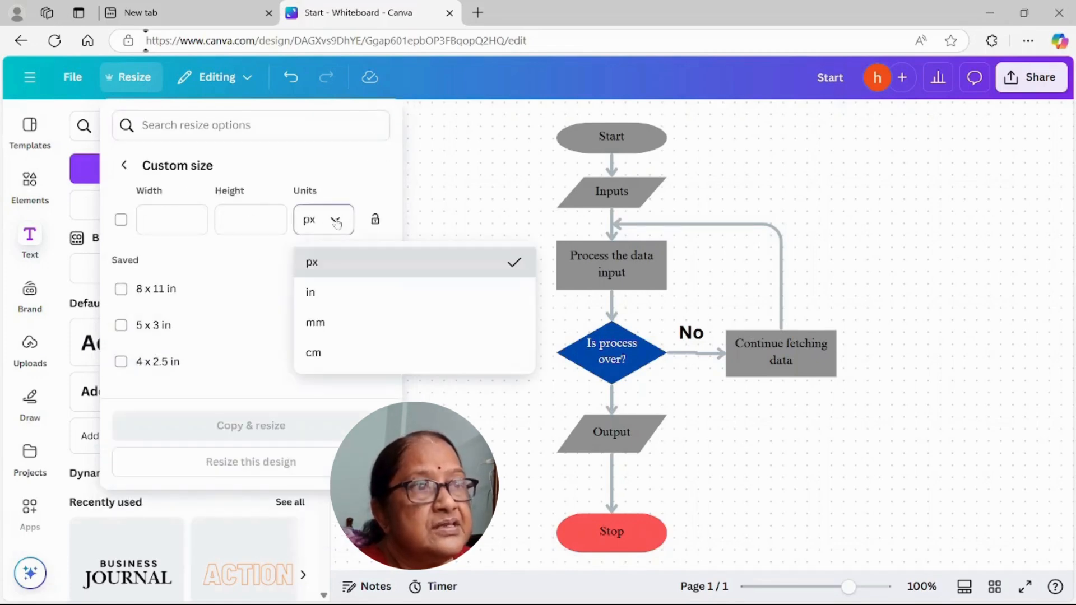
left_click(312, 296)
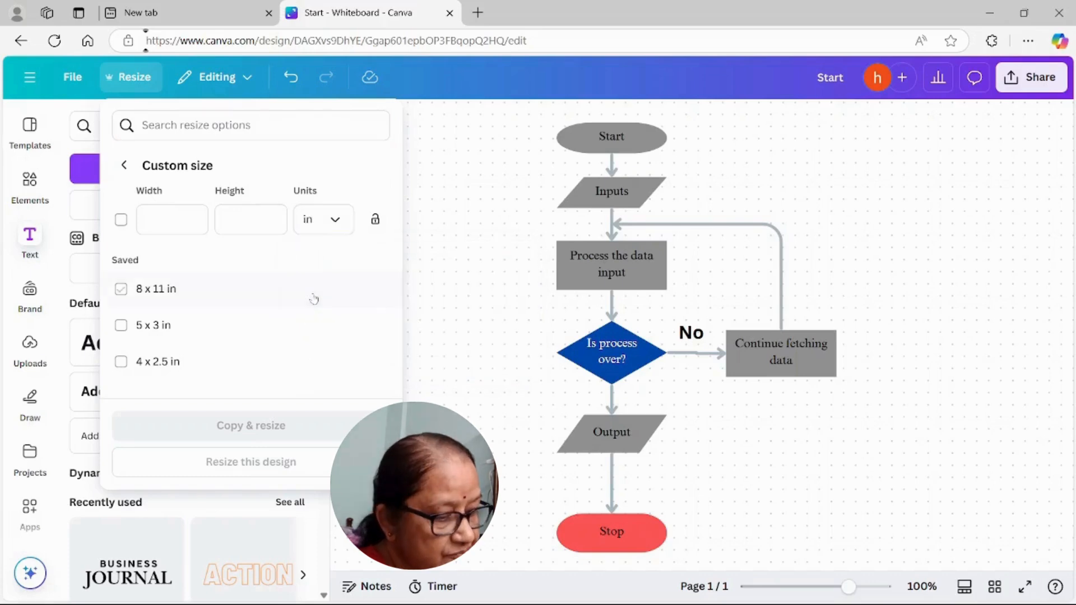
left_click(185, 220)
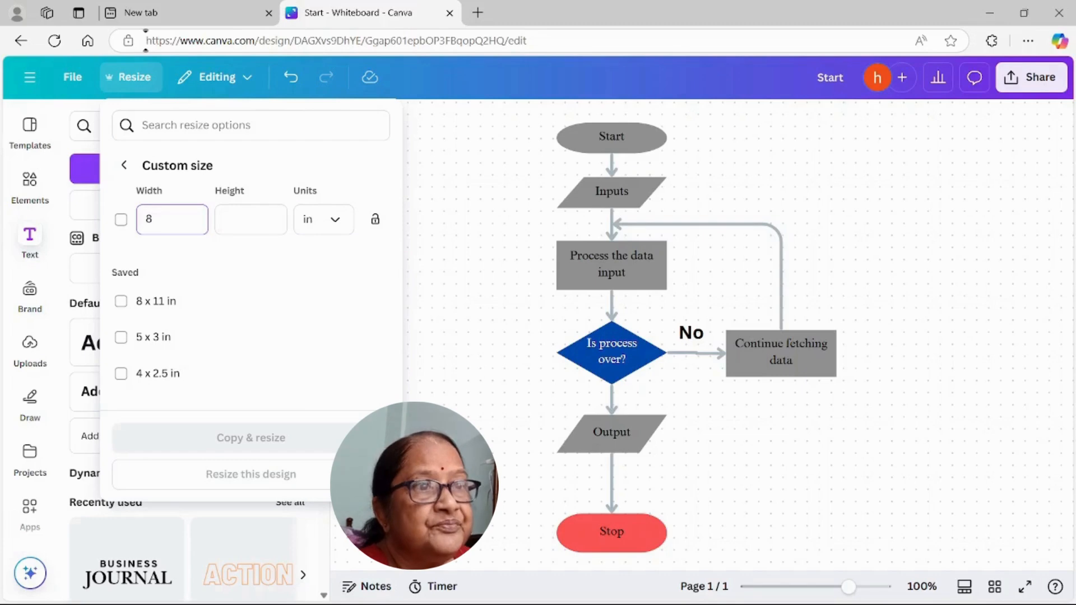
left_click(242, 220)
type("11")
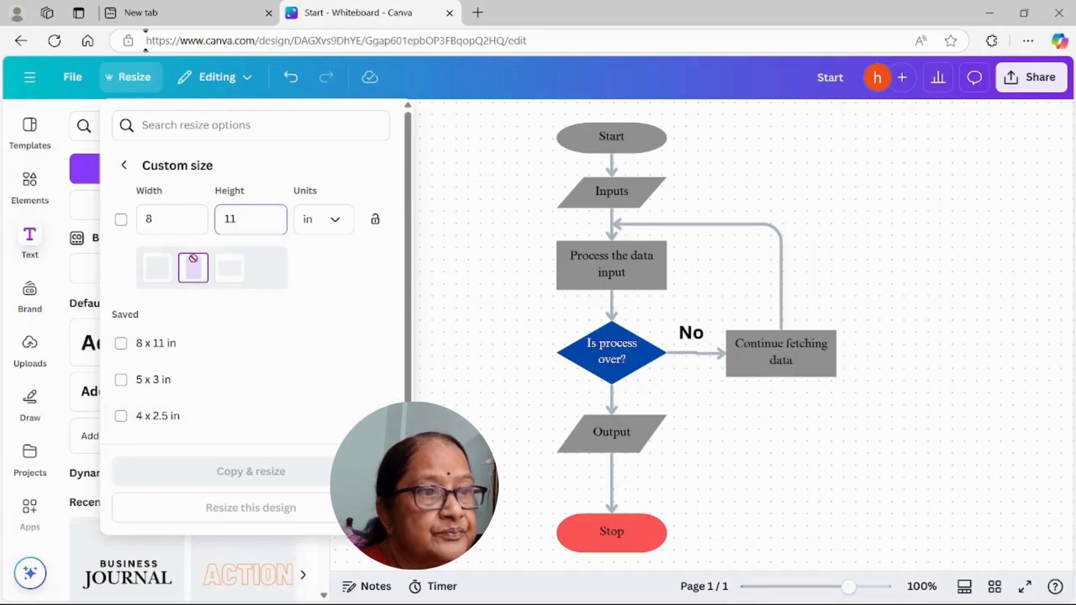
key("Return")
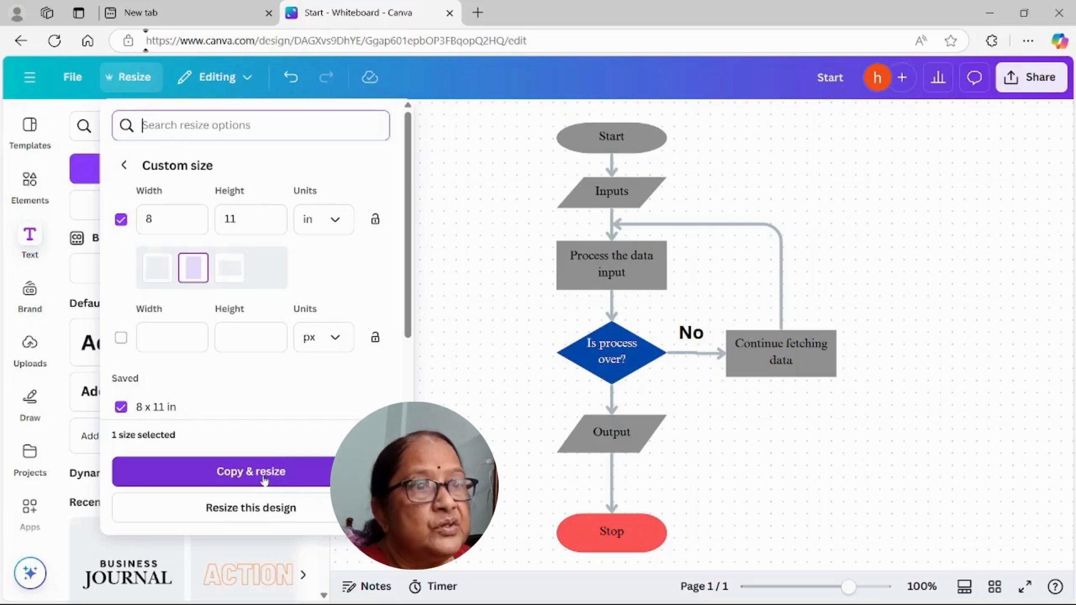
left_click(263, 476)
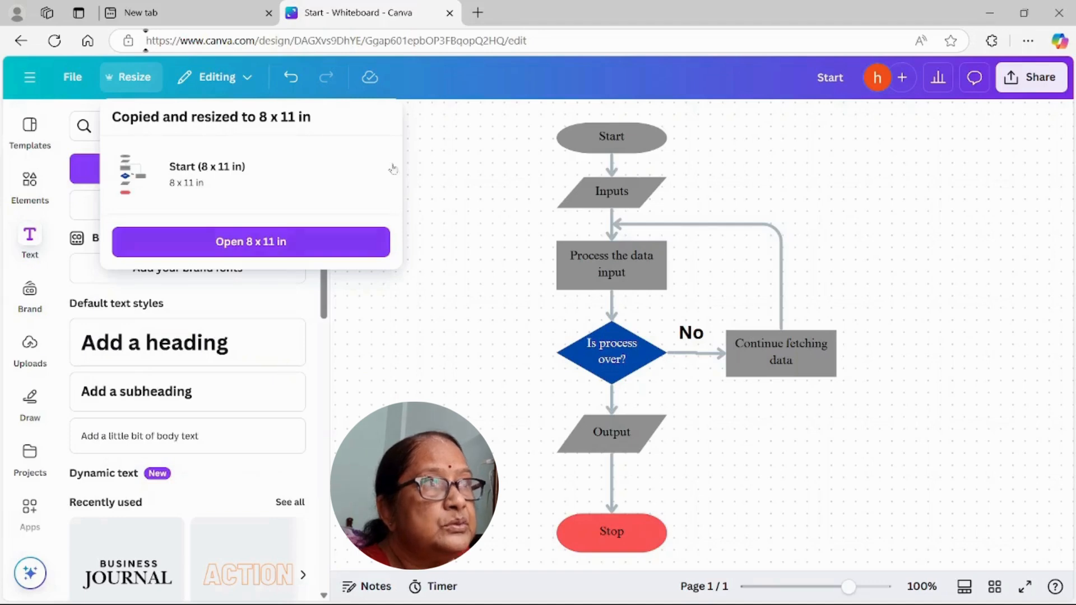
left_click(272, 246)
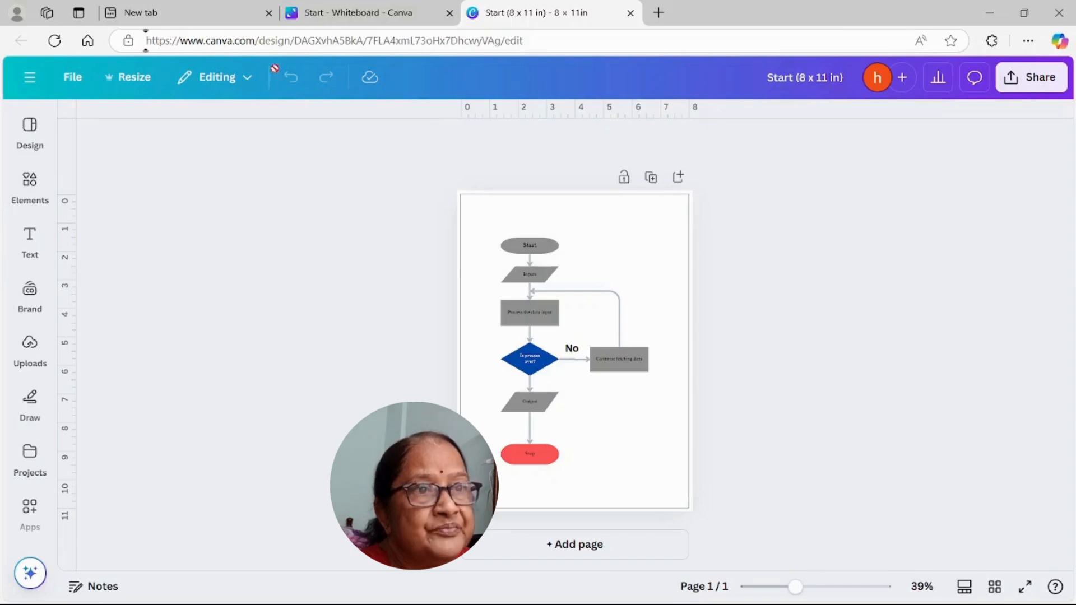
Step: Hide the rulers and guides in the 8 × 11 in copy
left_click(73, 78)
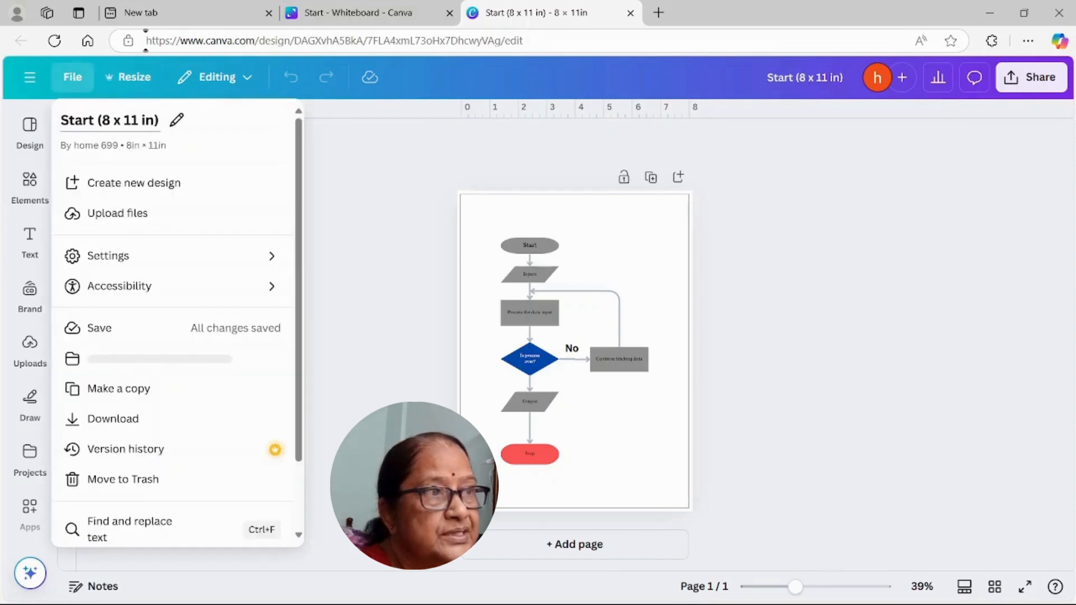
left_click(168, 255)
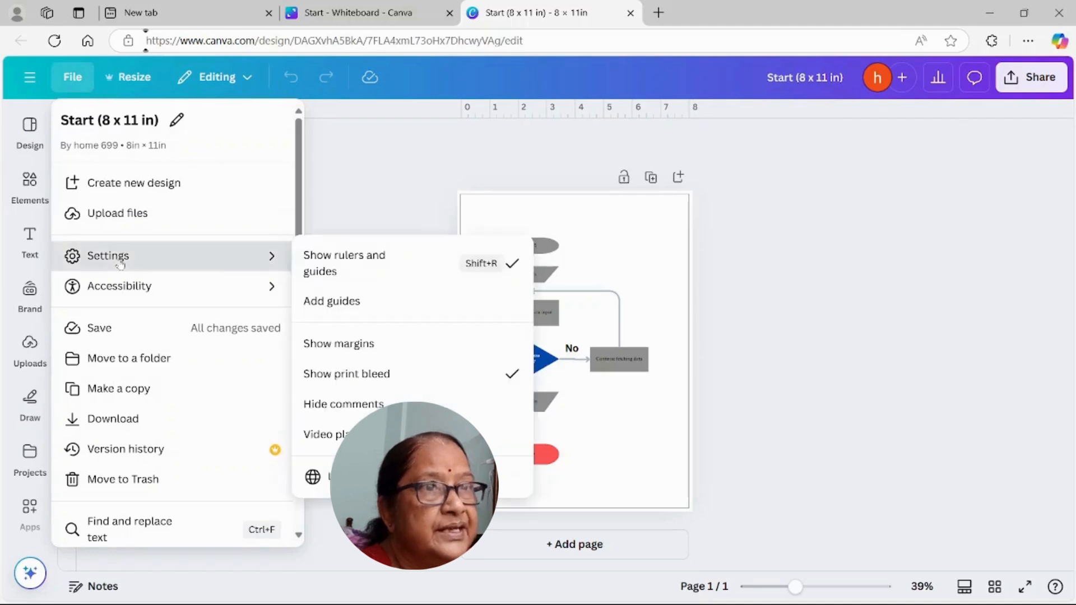
left_click(341, 255)
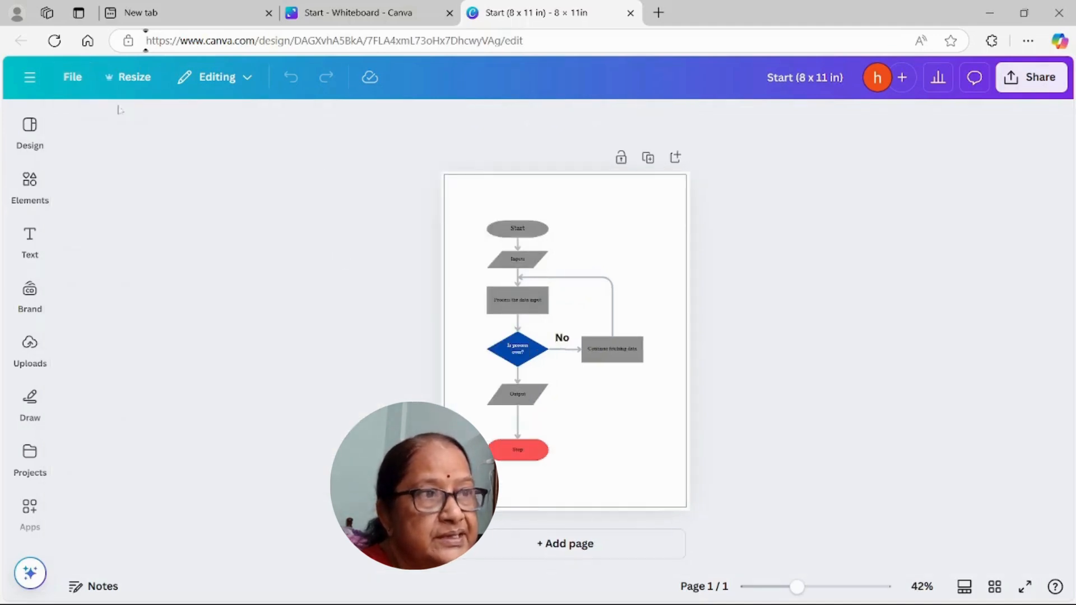
Step: Show the rulers and guides again in the 8 × 11 in copy
left_click(72, 77)
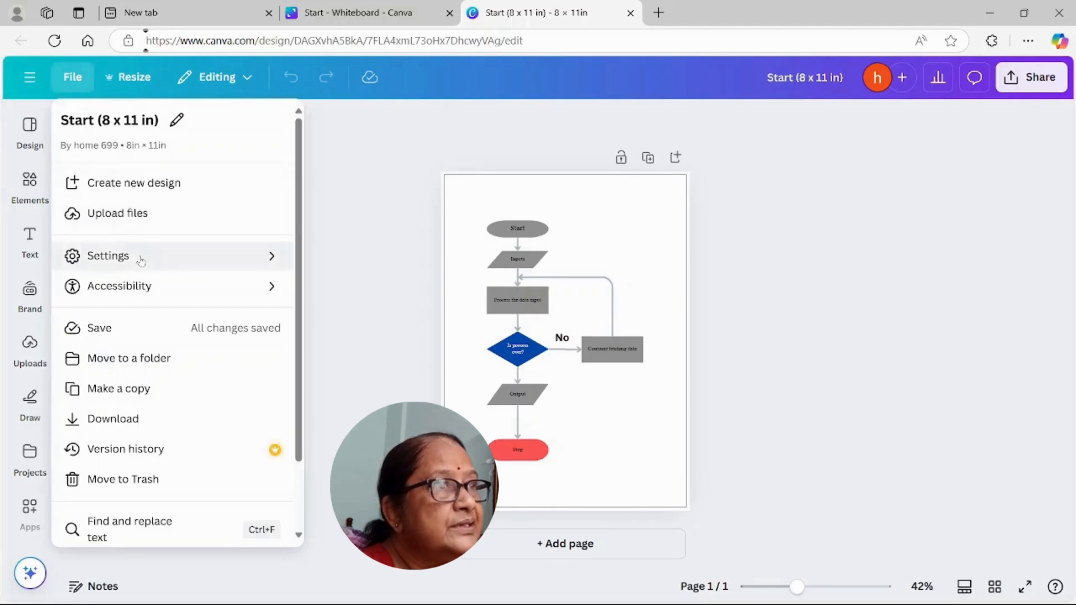
mouse_move(140, 259)
left_click(326, 257)
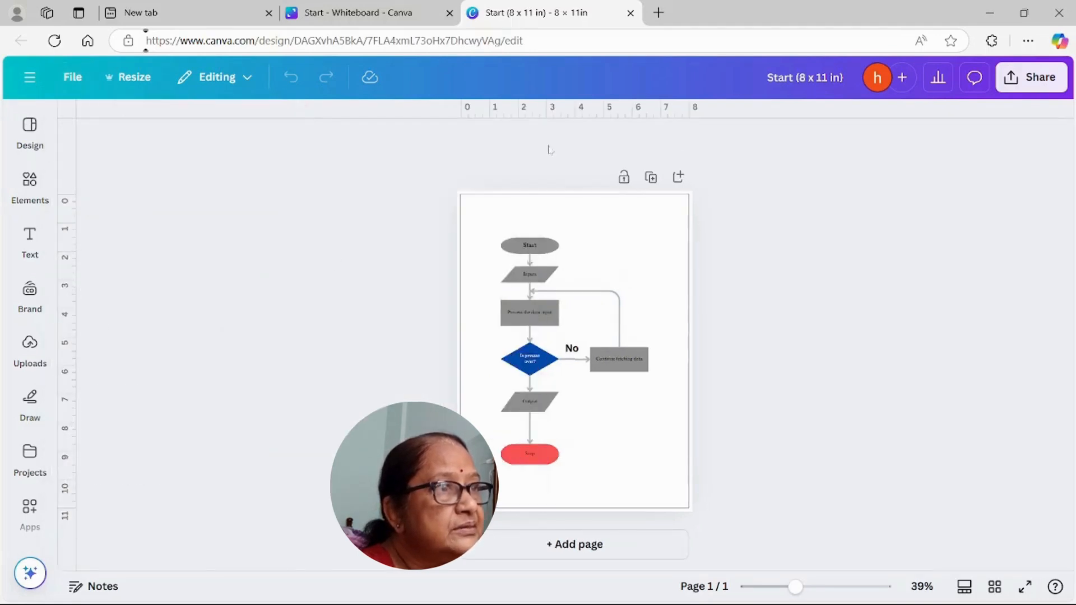
Step: Place four margin guides on the page, two horizontal and two vertical, each about 0.8 in inside its page edge
left_click_drag(557, 115, 572, 214)
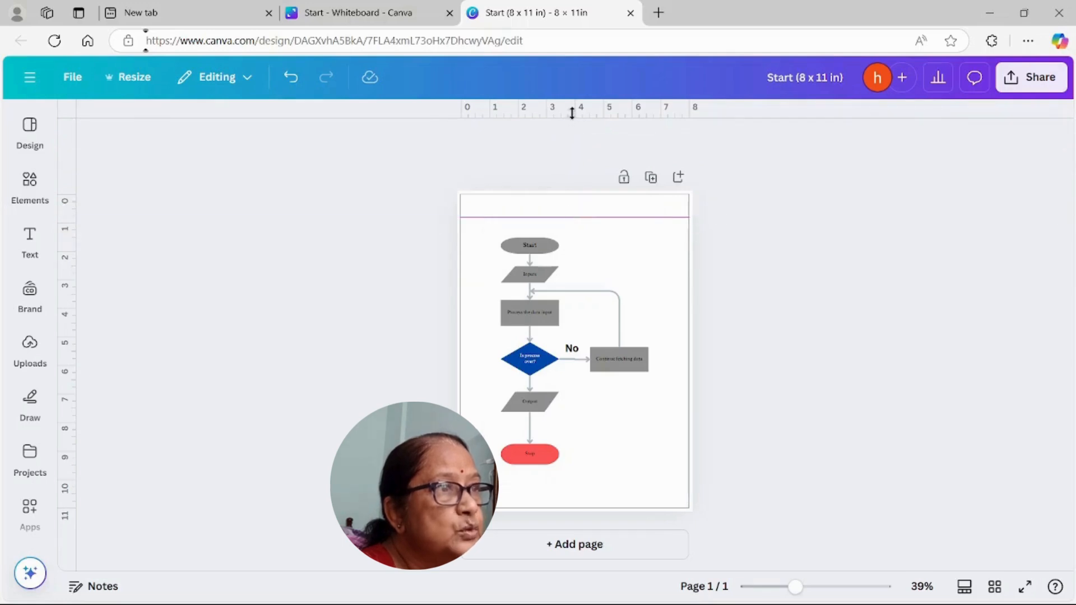
left_click_drag(572, 115, 596, 486)
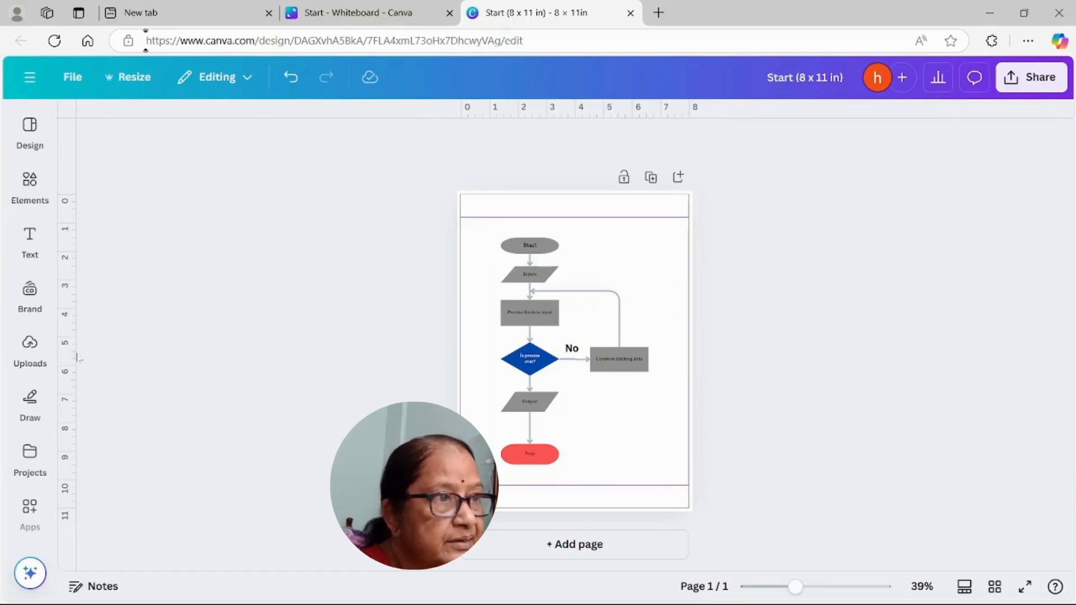
left_click_drag(75, 352, 667, 371)
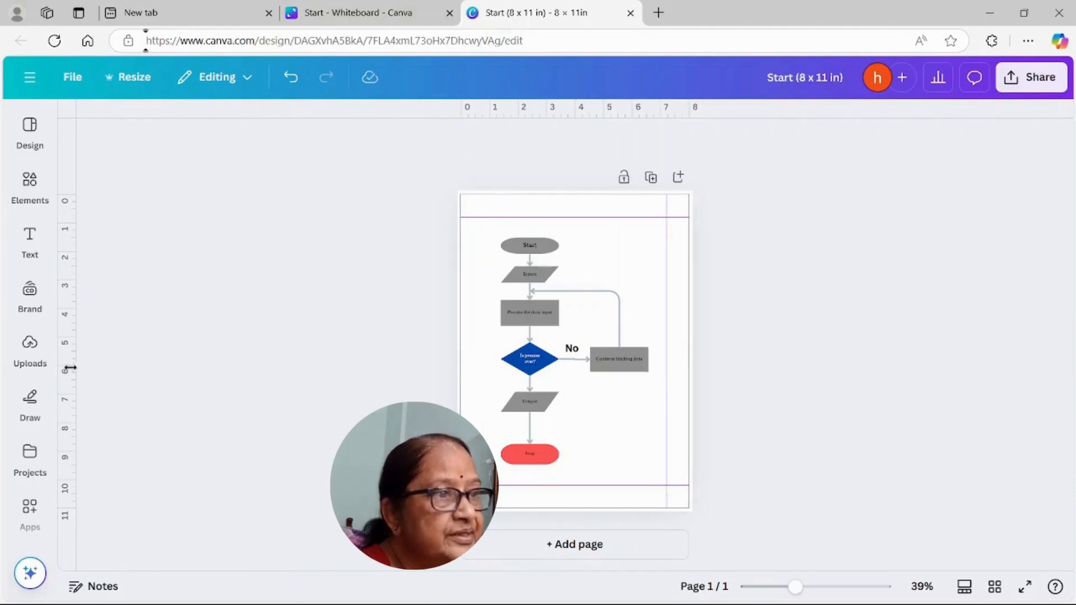
left_click_drag(72, 367, 483, 369)
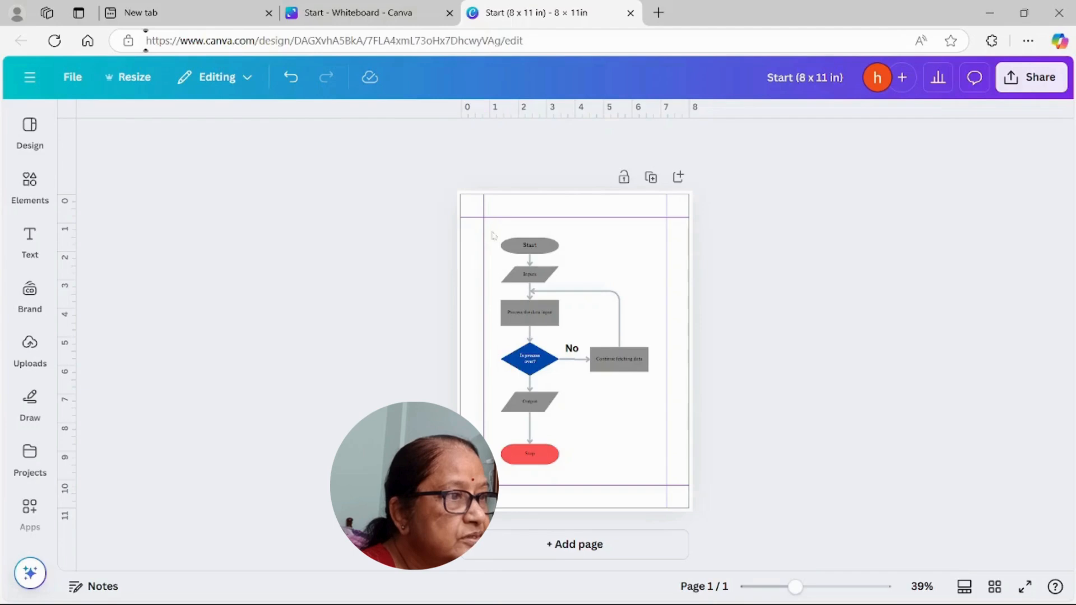
Step: Select the whole flowchart, move it about 0.2 in to the right within the margin guides, and deselect it
left_click_drag(490, 231, 660, 485)
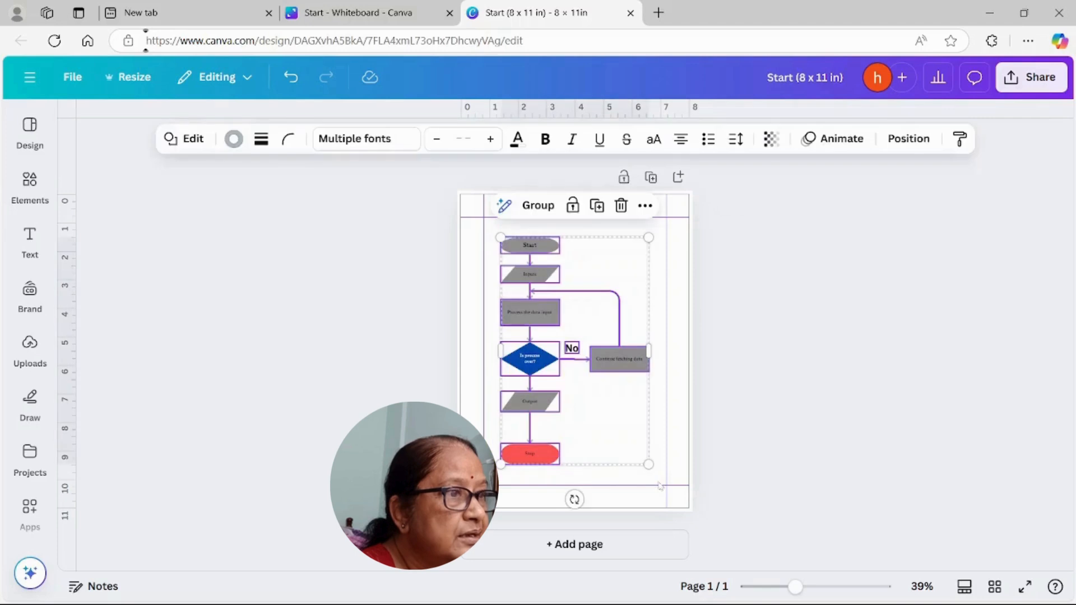
left_click(611, 464)
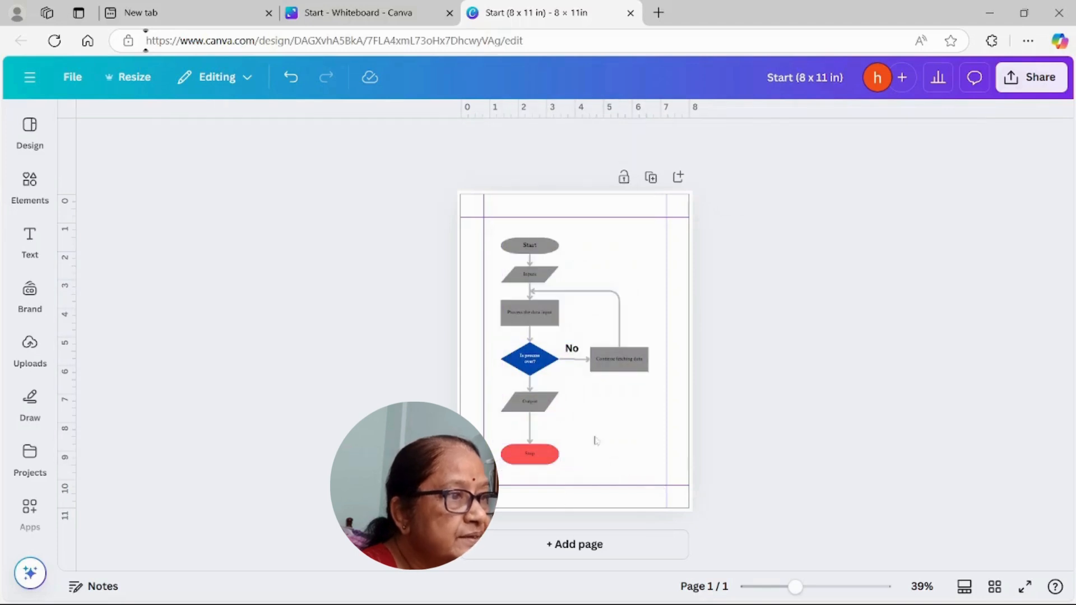
left_click_drag(494, 236, 662, 472)
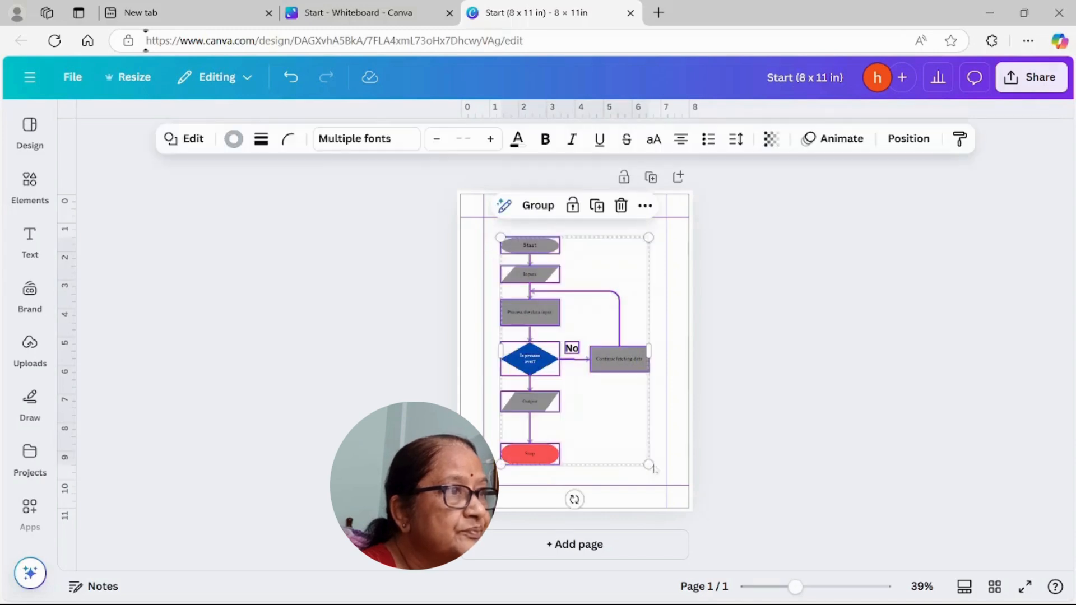
mouse_move(602, 251)
left_mouse_down()
mouse_move(617, 239)
mouse_move(600, 245)
left_mouse_up()
left_click(792, 269)
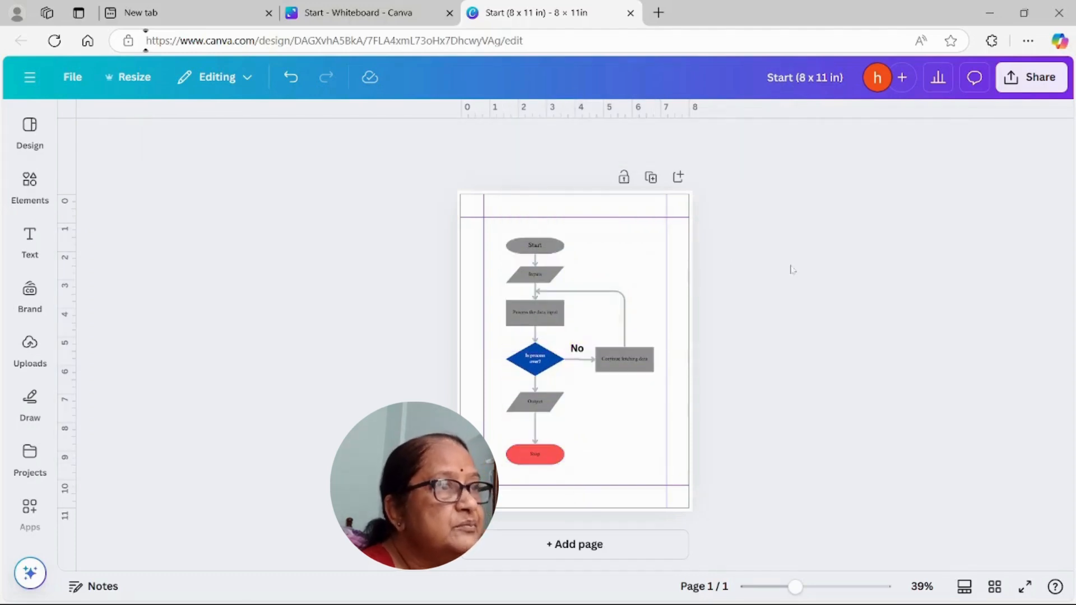